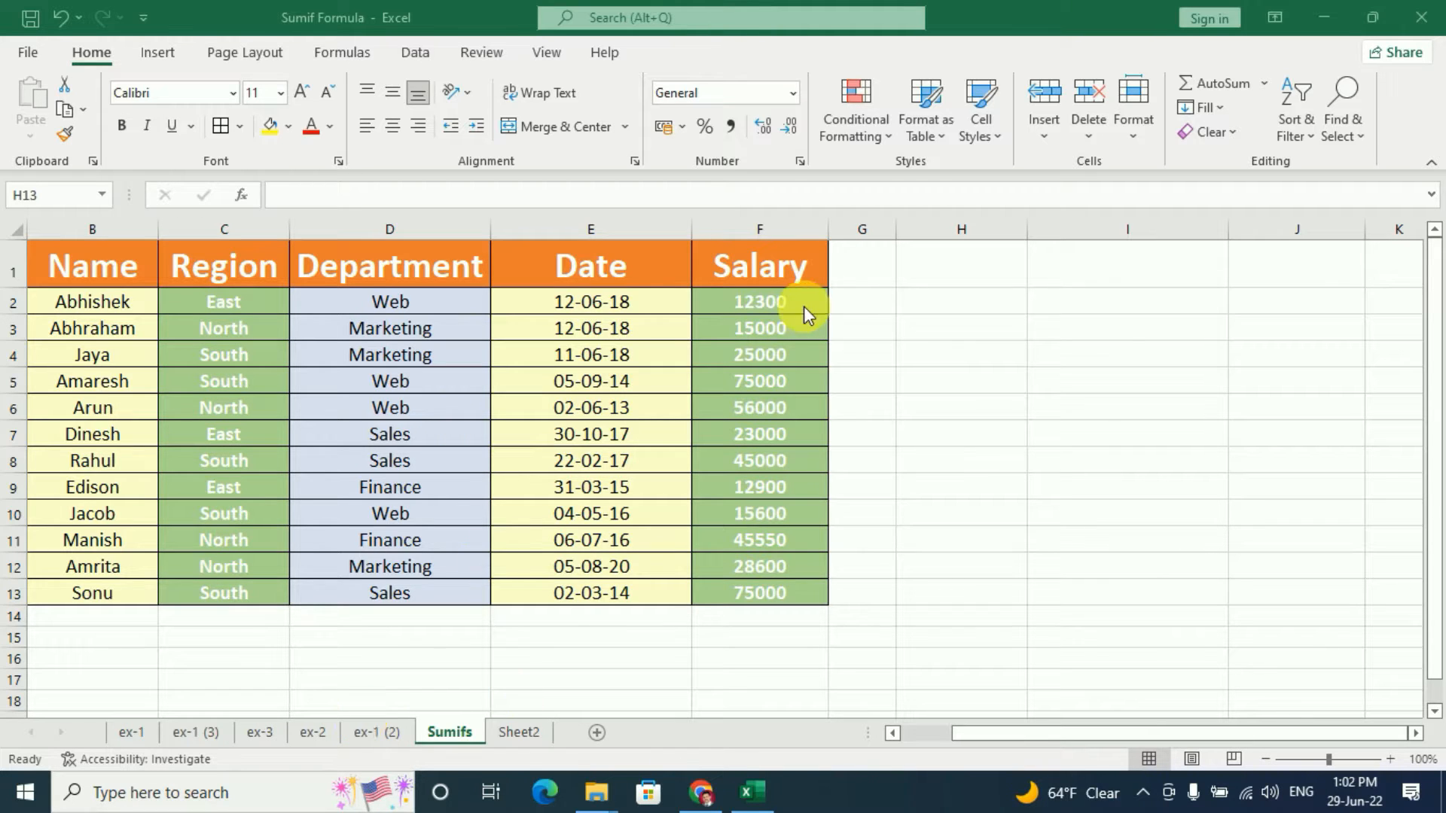
Total the Salary column in cell F15 with a SUM formula over F2:F13.
left_click(773, 637)
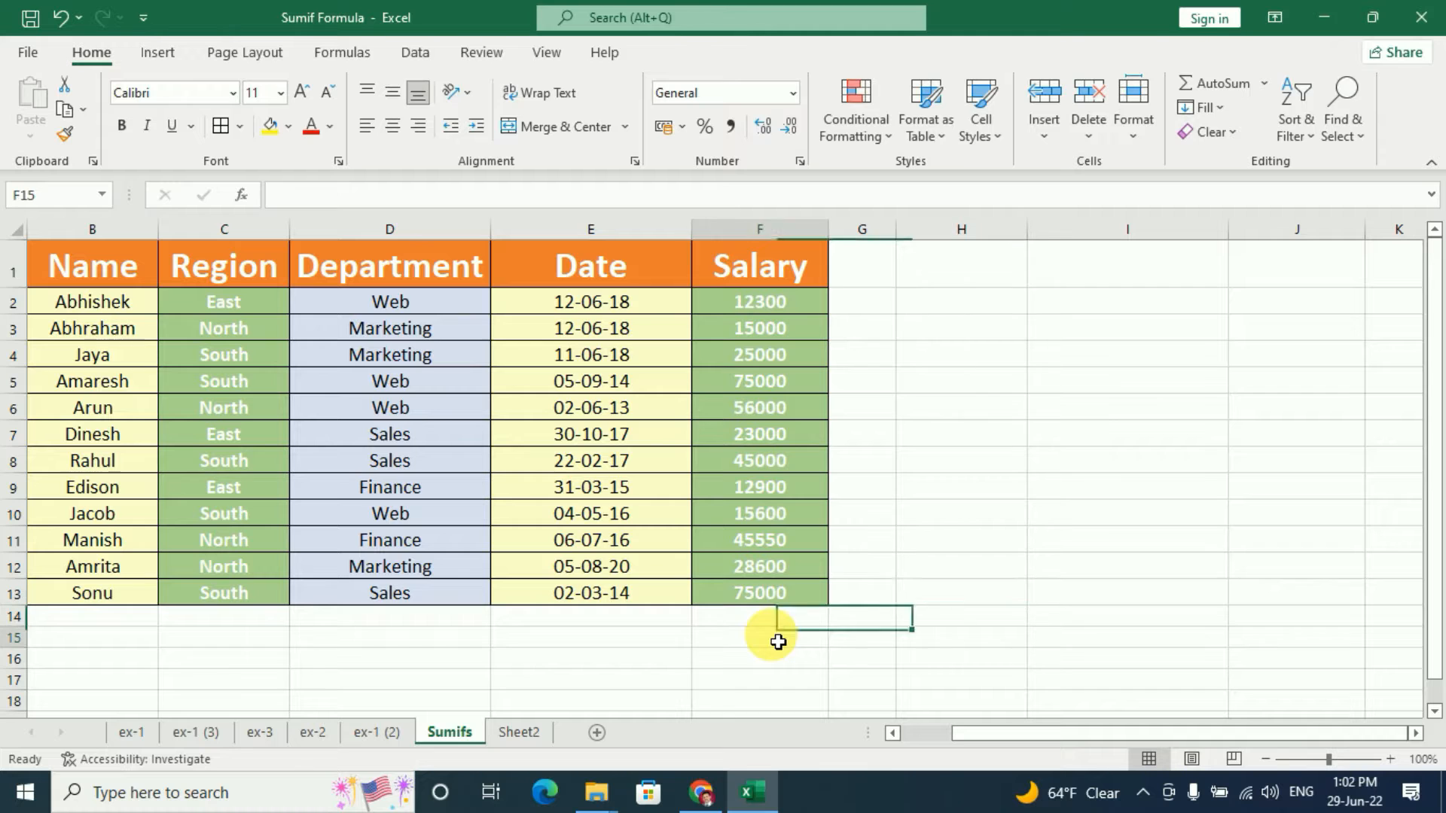
double_click(811, 629)
type("=")
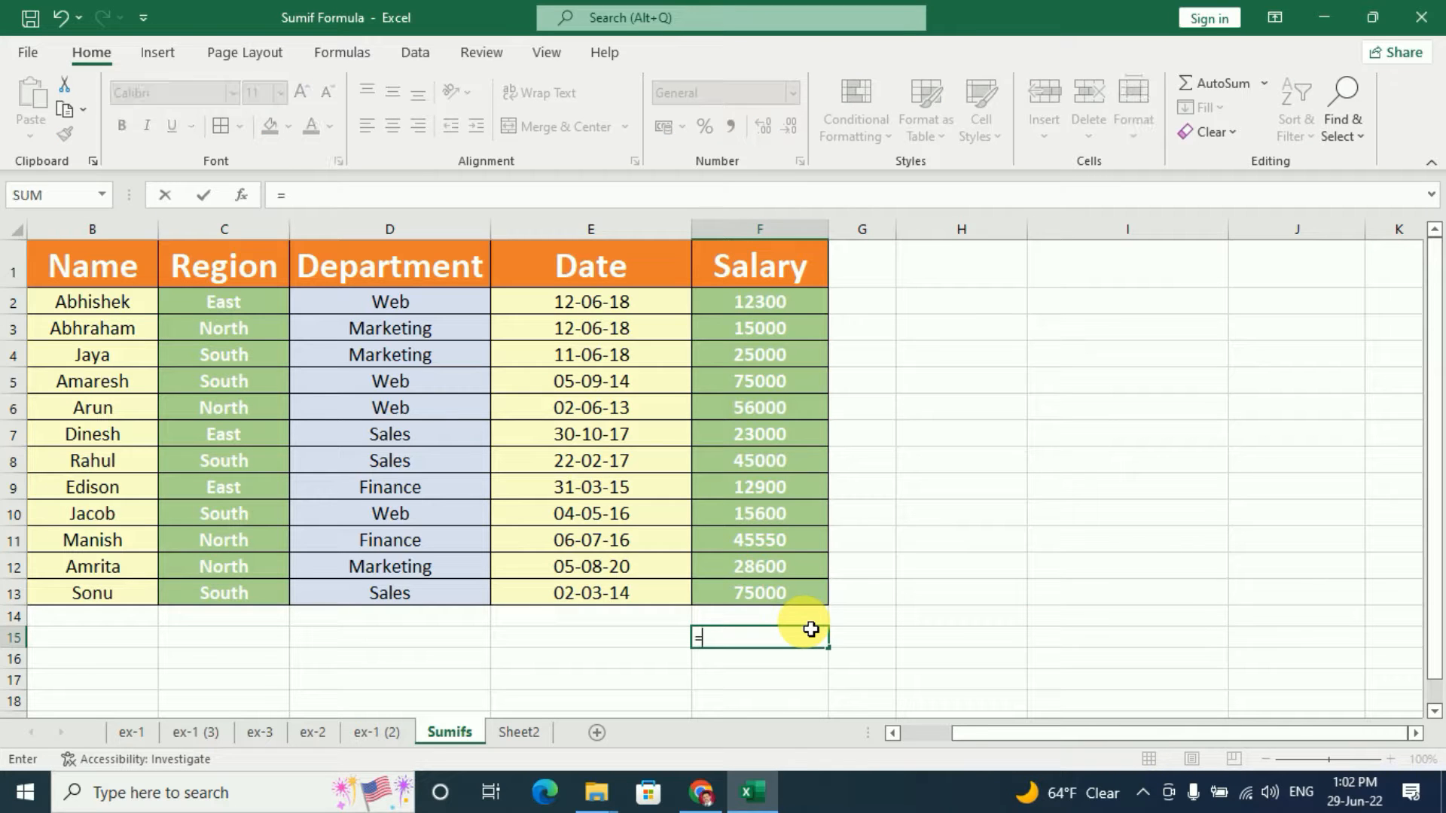
type("sum(")
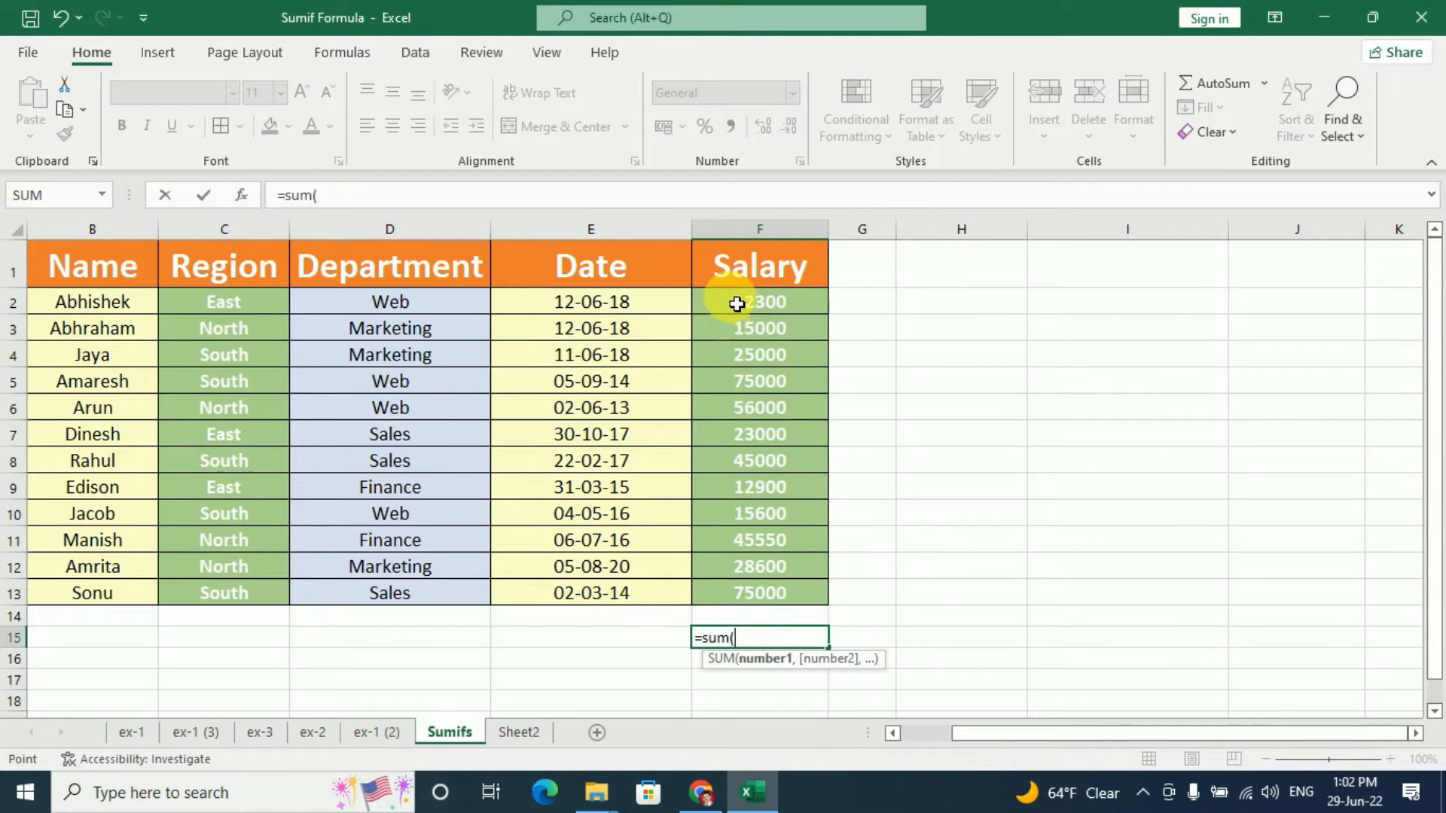
left_click_drag(735, 301, 736, 588)
key("Return")
left_click(789, 643)
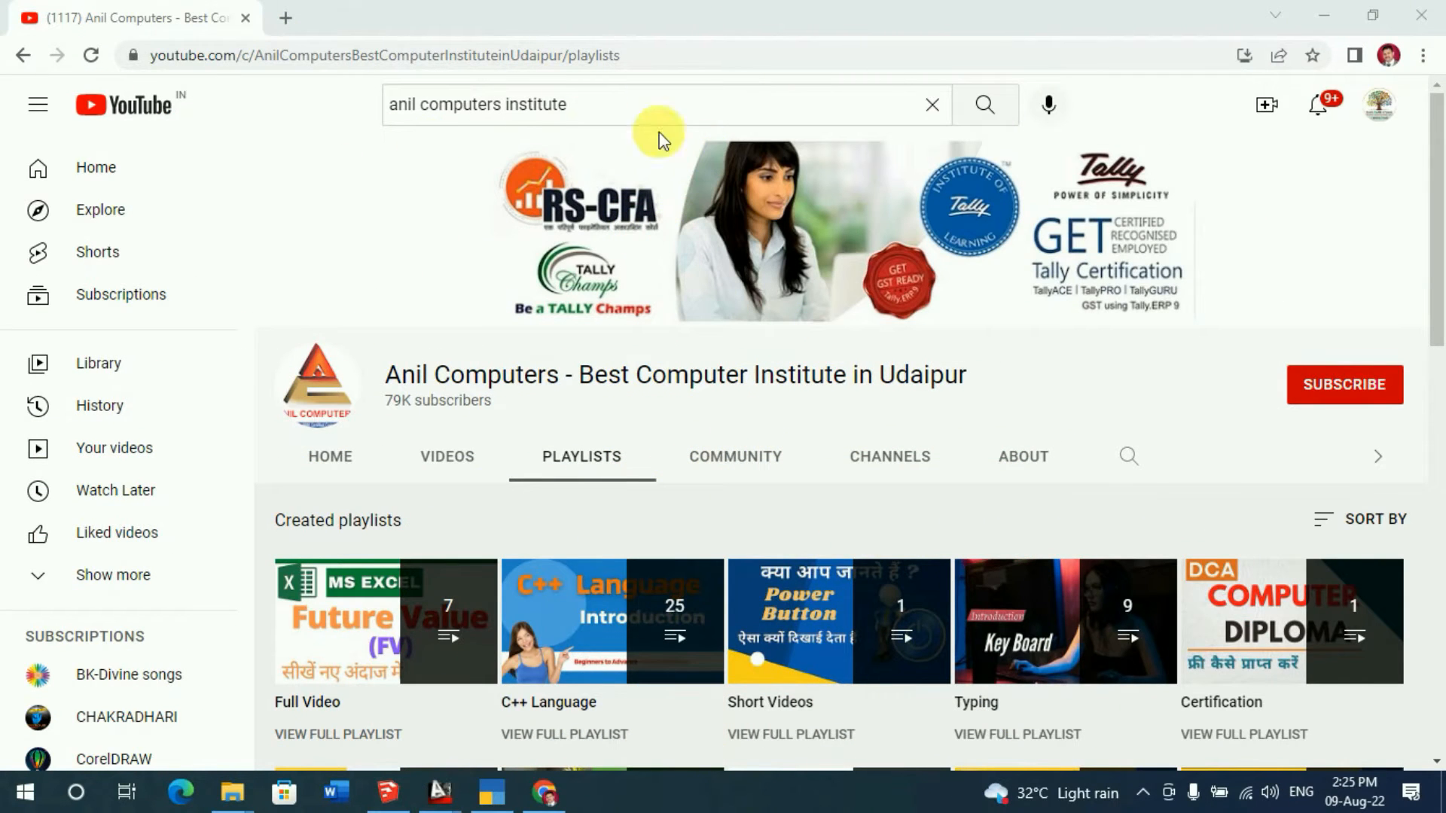
Switch to YouTube, subscribe to the Anil Computers channel and set its notifications to All.
left_click(1347, 392)
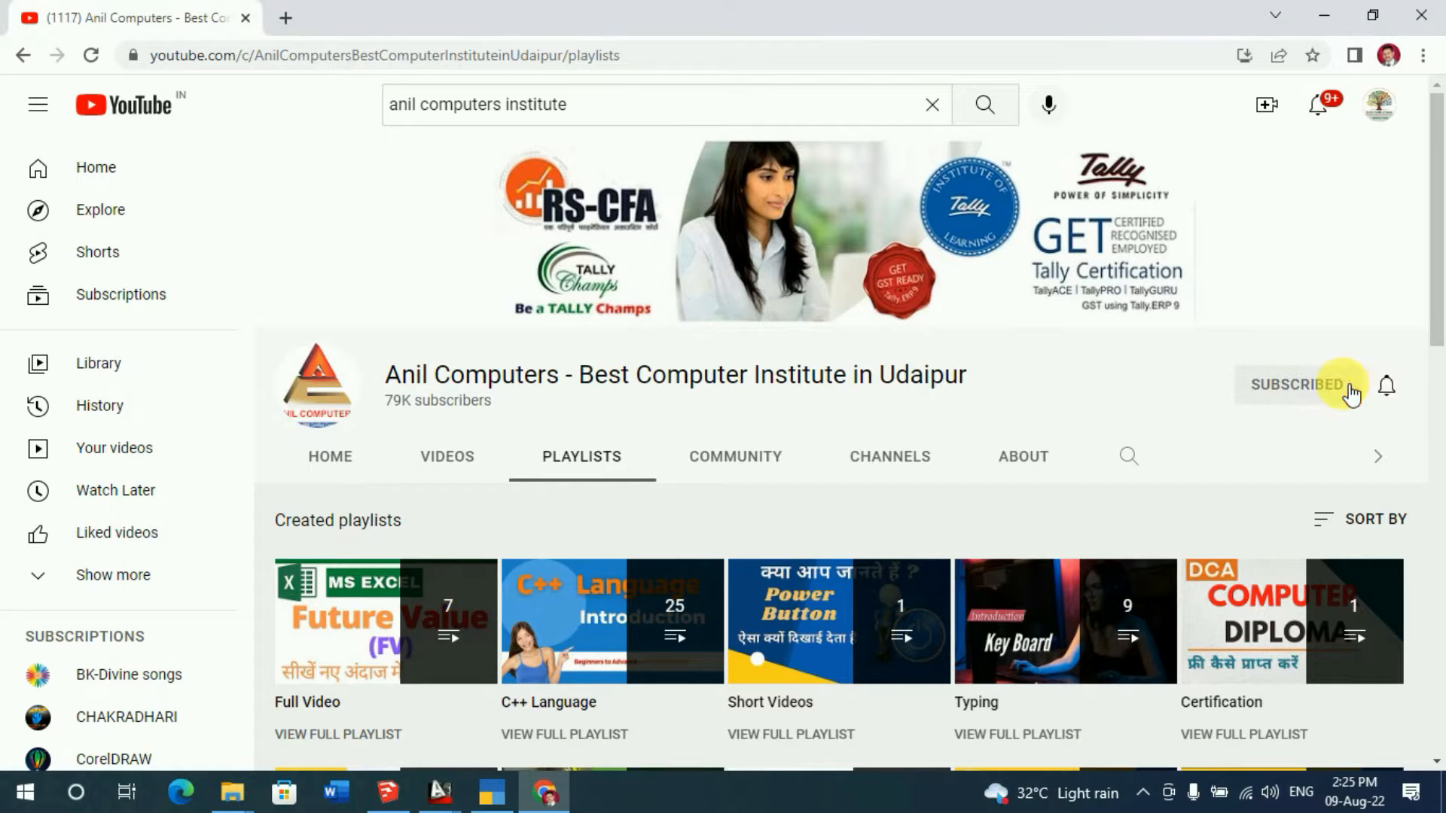
left_click(1387, 390)
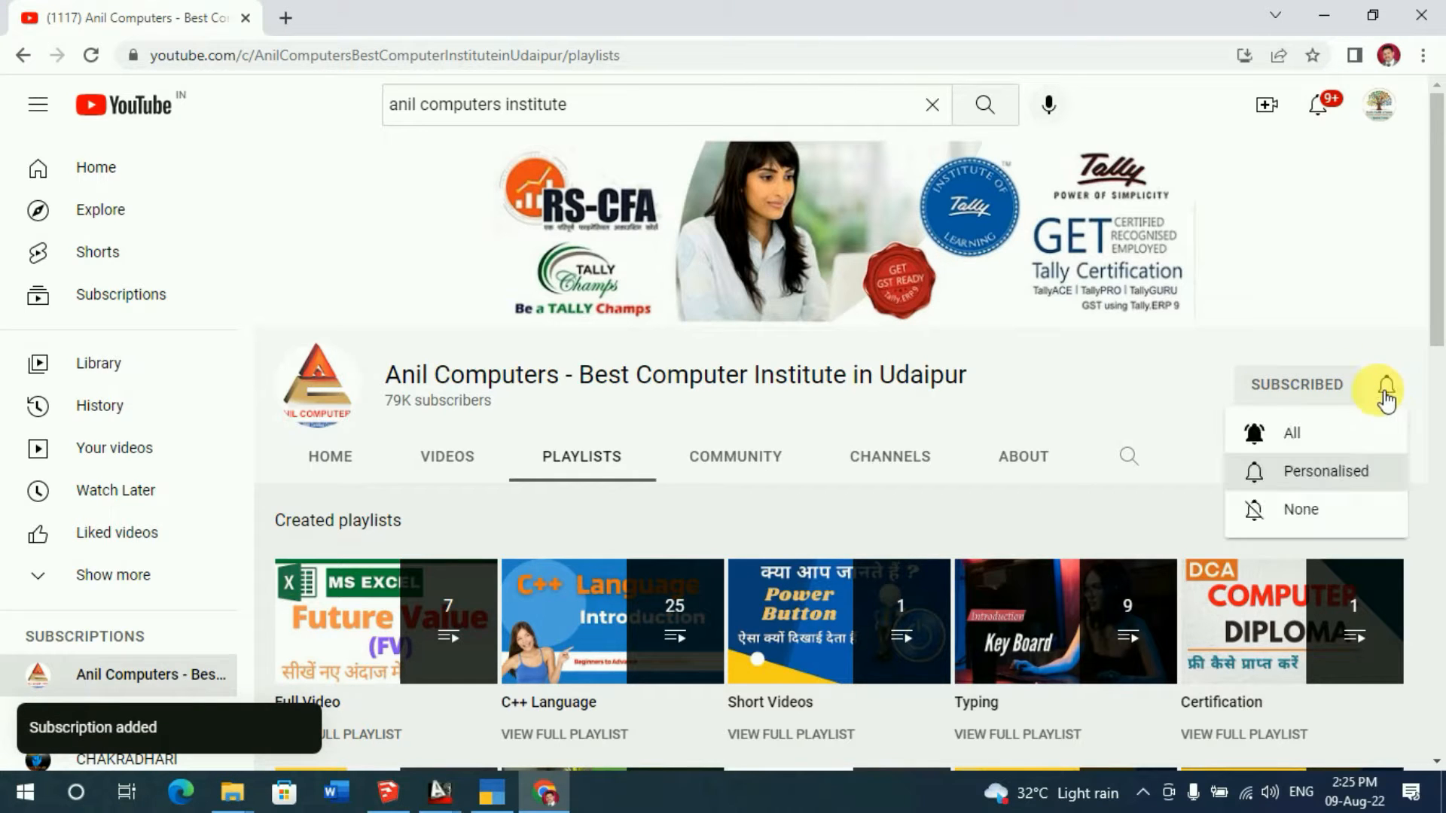
left_click(1307, 445)
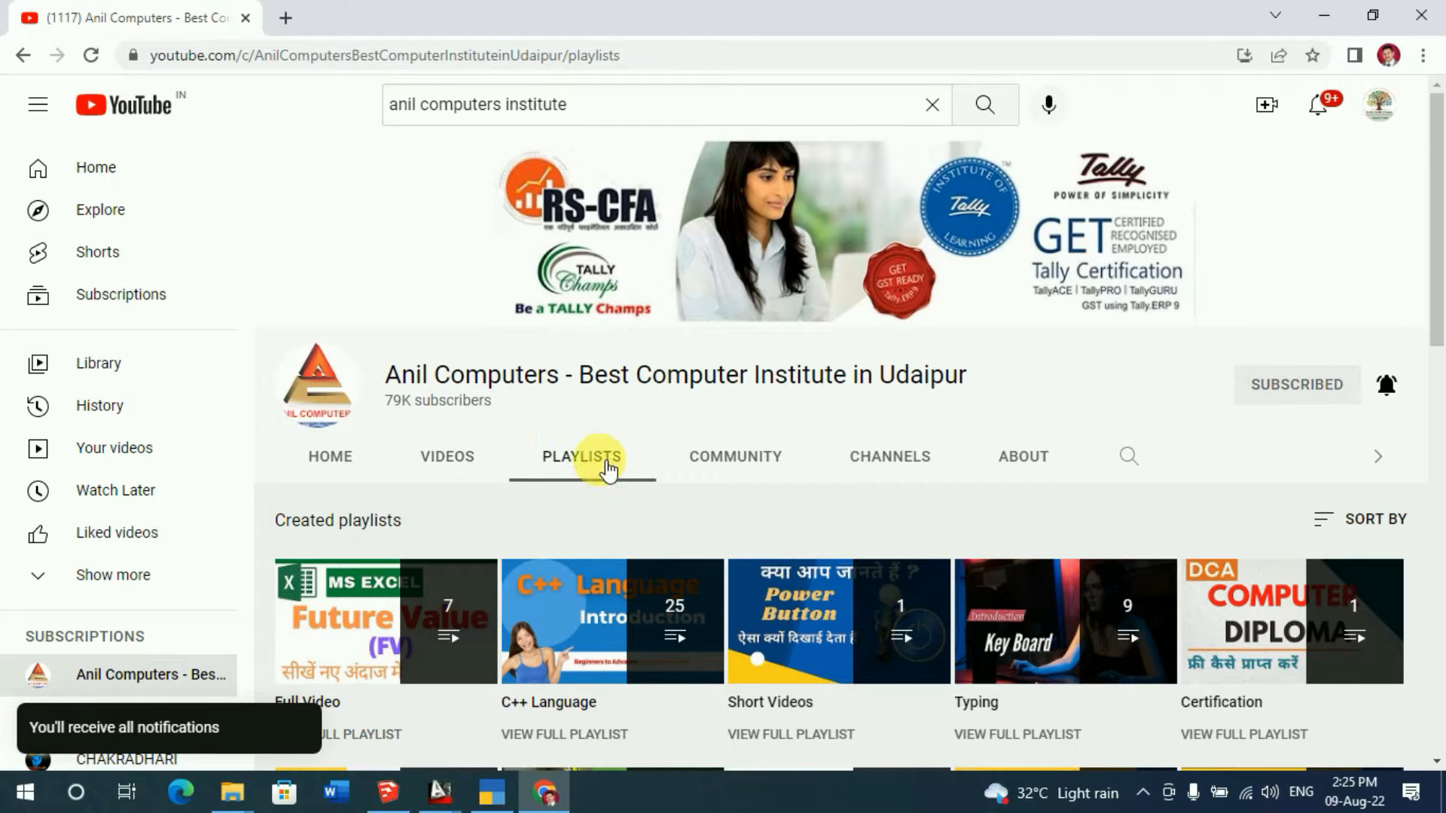
Look through the playlists created by the Anil Computers channel.
scroll(595, 422, "down", 2)
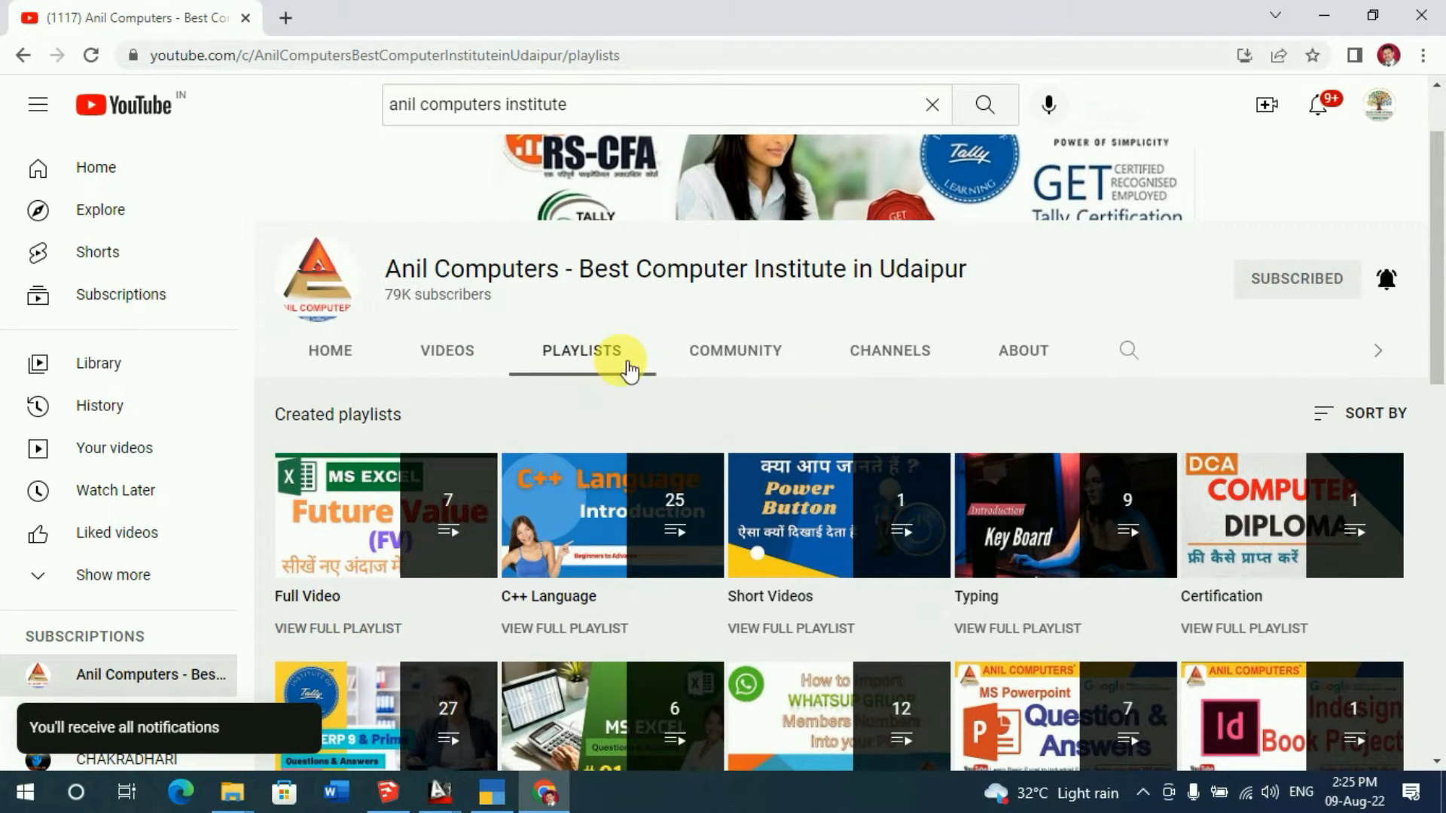
scroll(807, 461, "down", 1)
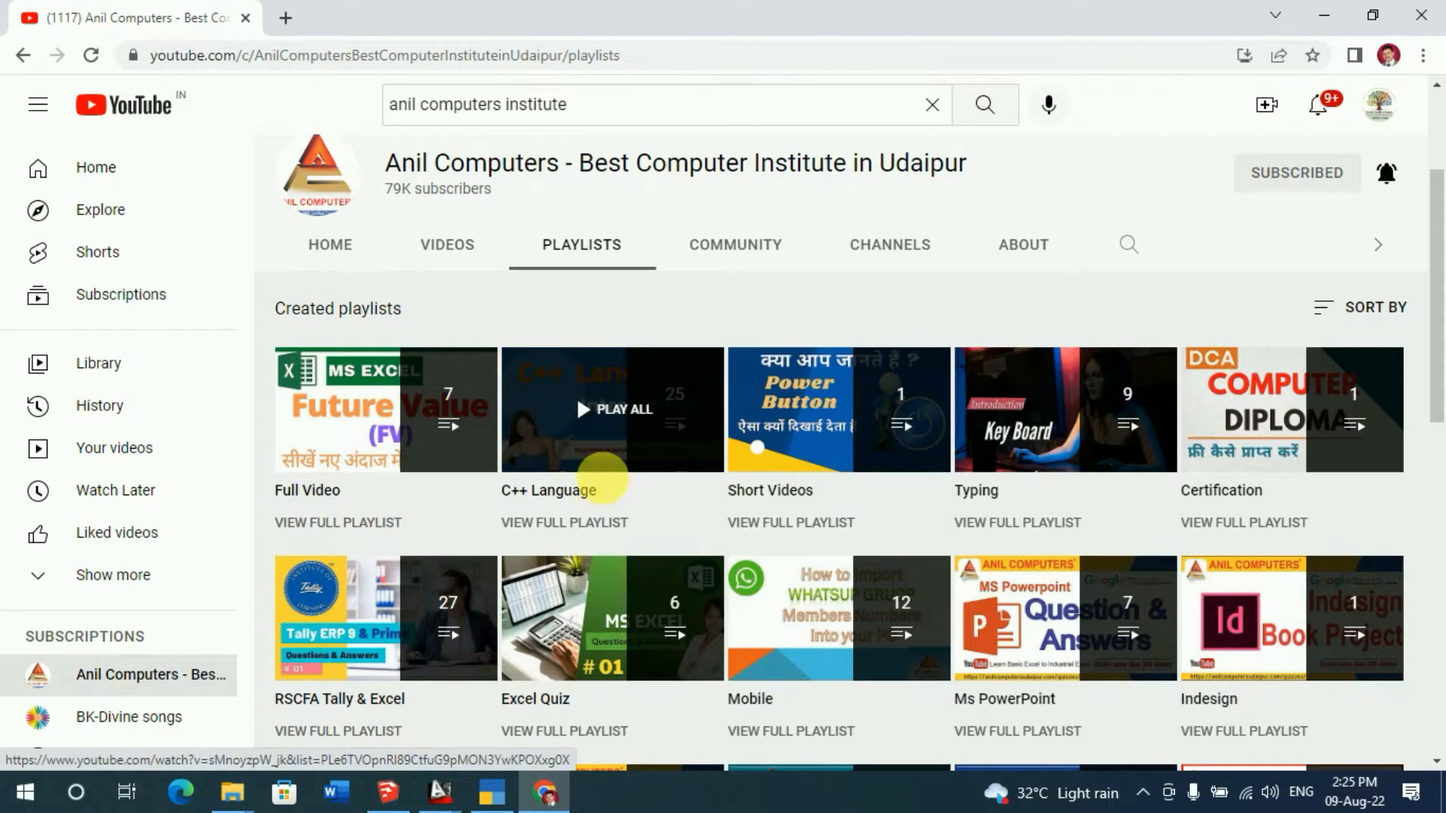
scroll(591, 467, "down", 2)
scroll(838, 432, "down", 3)
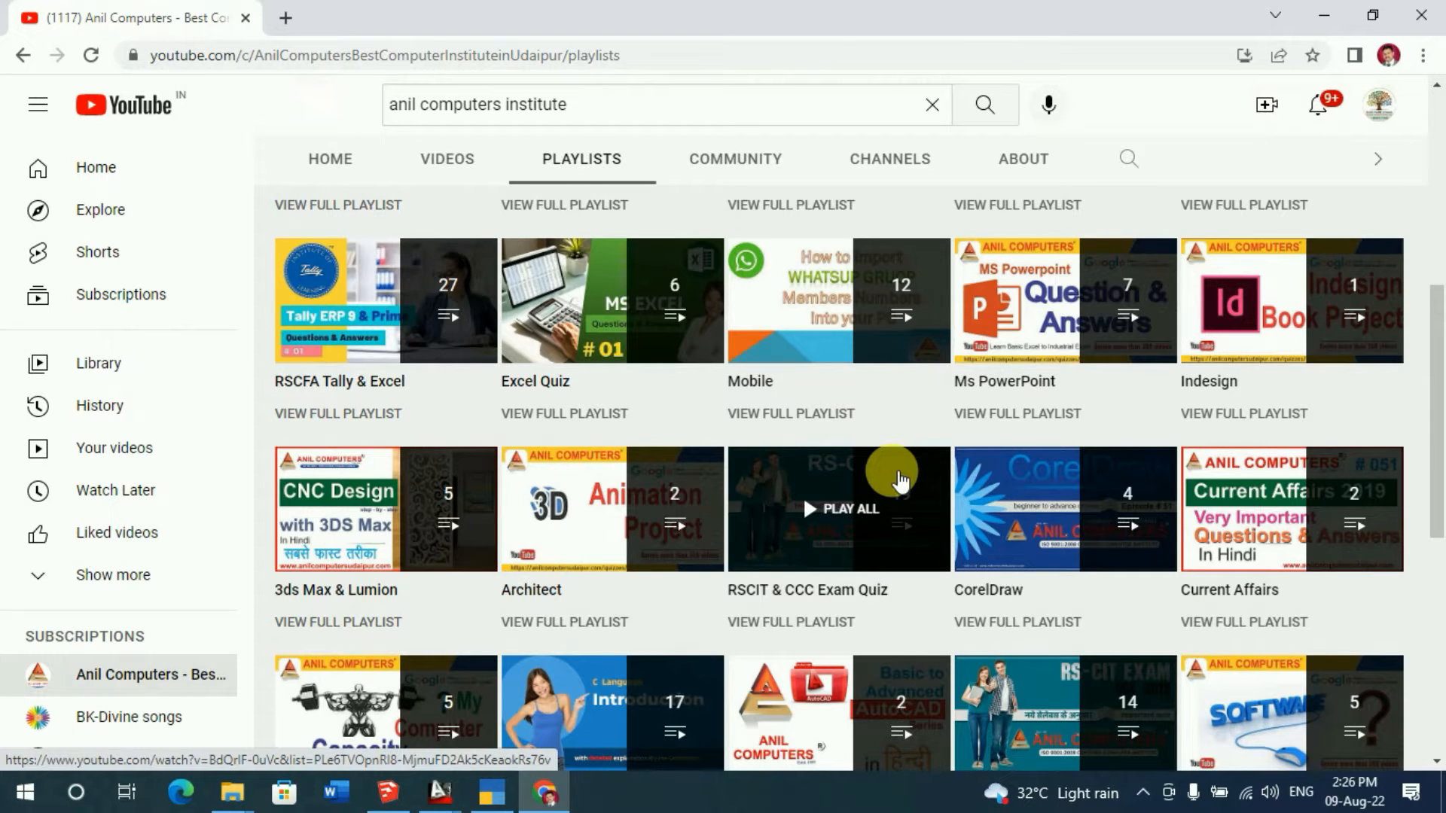
scroll(900, 479, "down", 3)
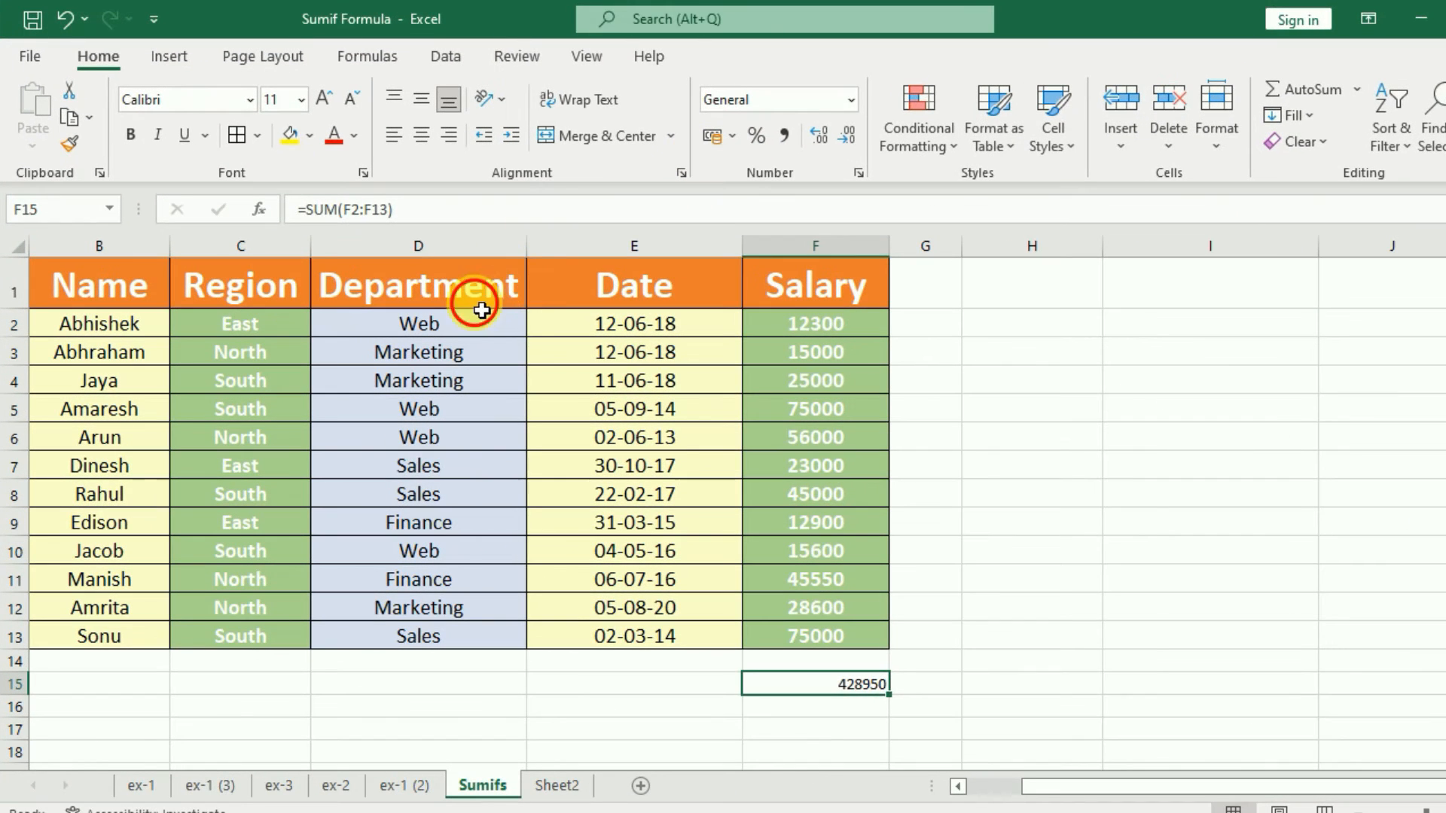
In the Excel sheet, copy the Department header from D1 to H1, keeping the source column width.
left_click(490, 299)
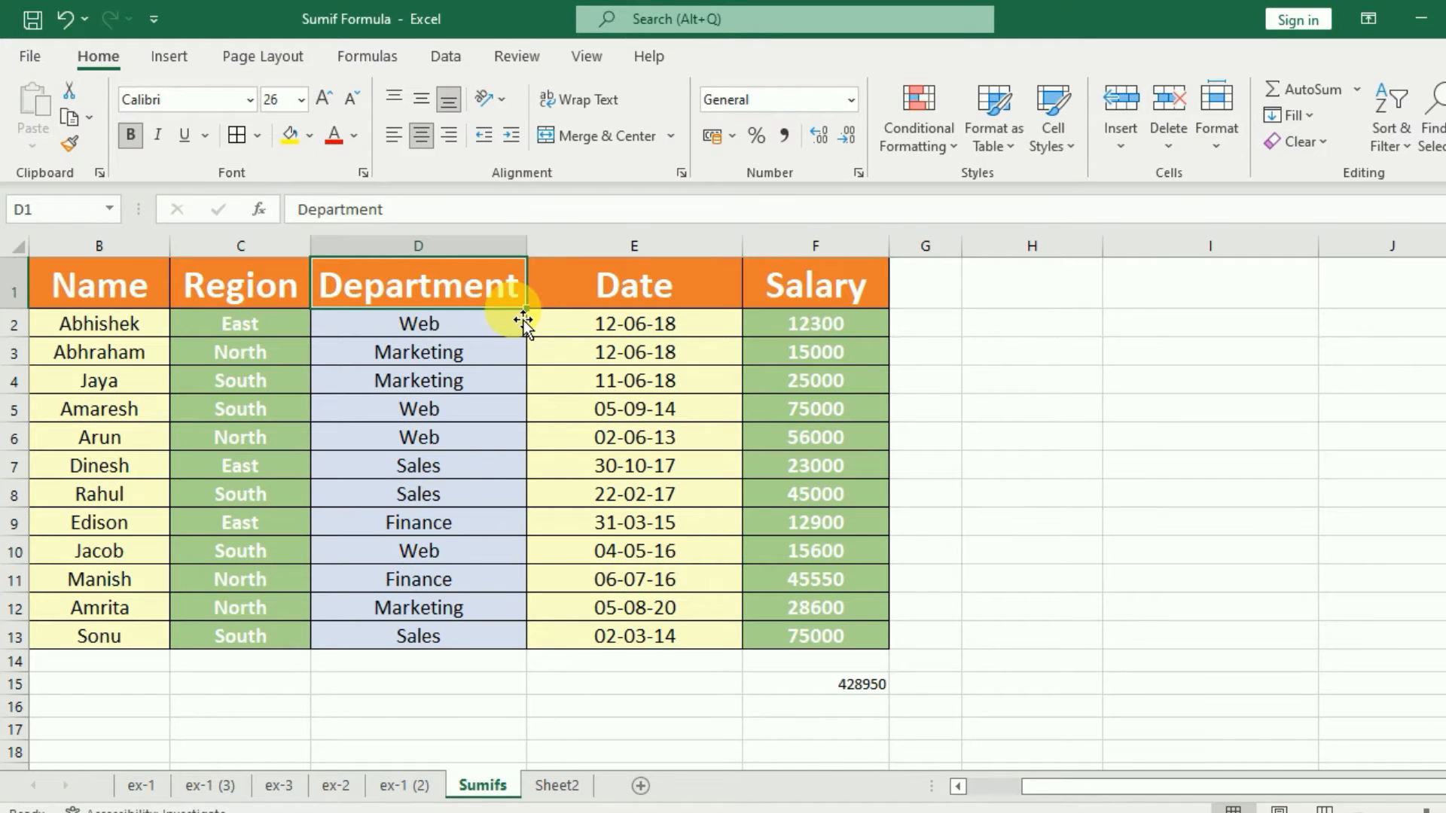
key("ctrl+c")
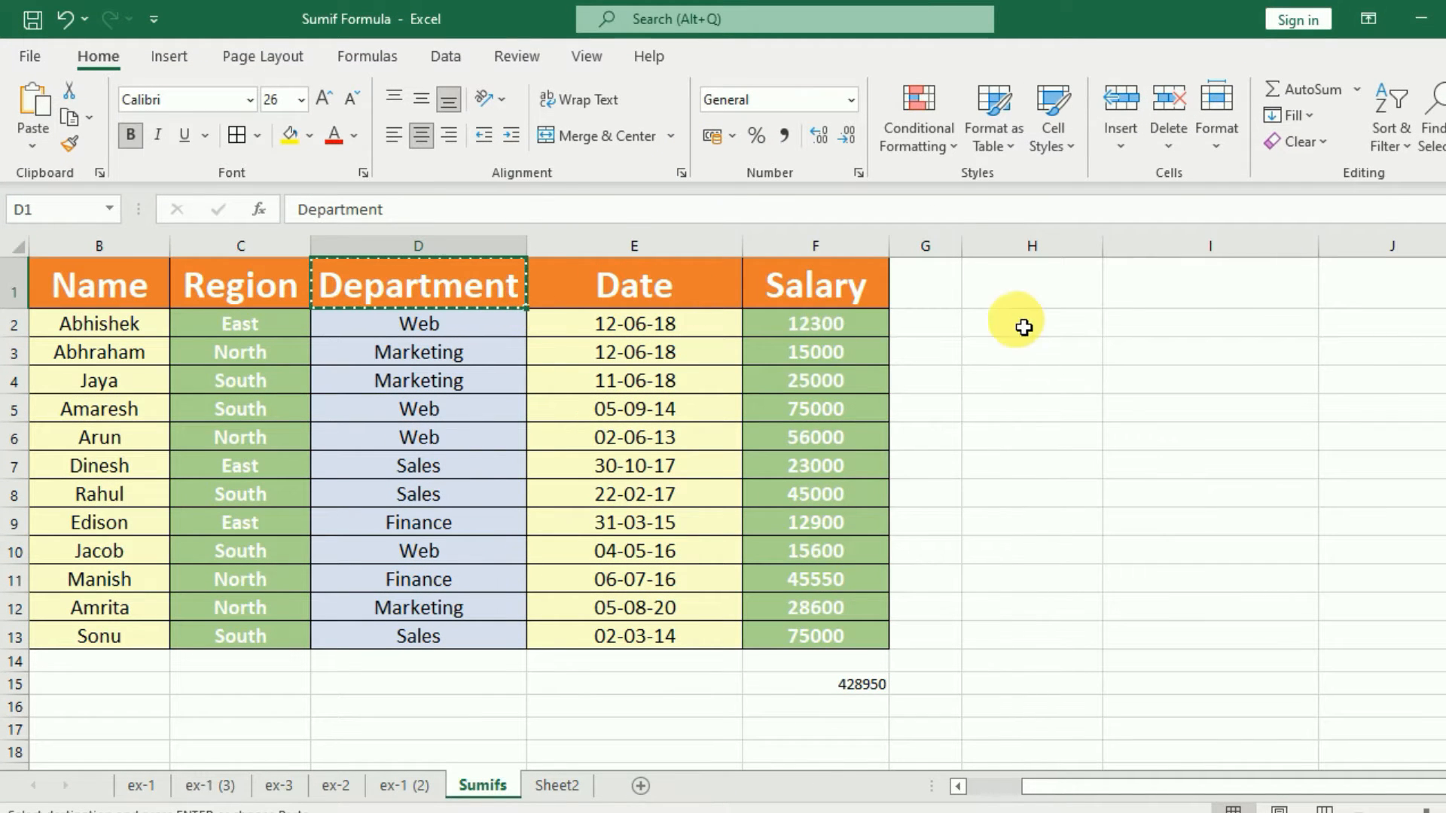
left_click(995, 291)
left_click(33, 145)
left_click(65, 258)
Copy the Salary header from F1 to I1 and add borders to the cells H2:I2 beneath the headers.
left_click(828, 298)
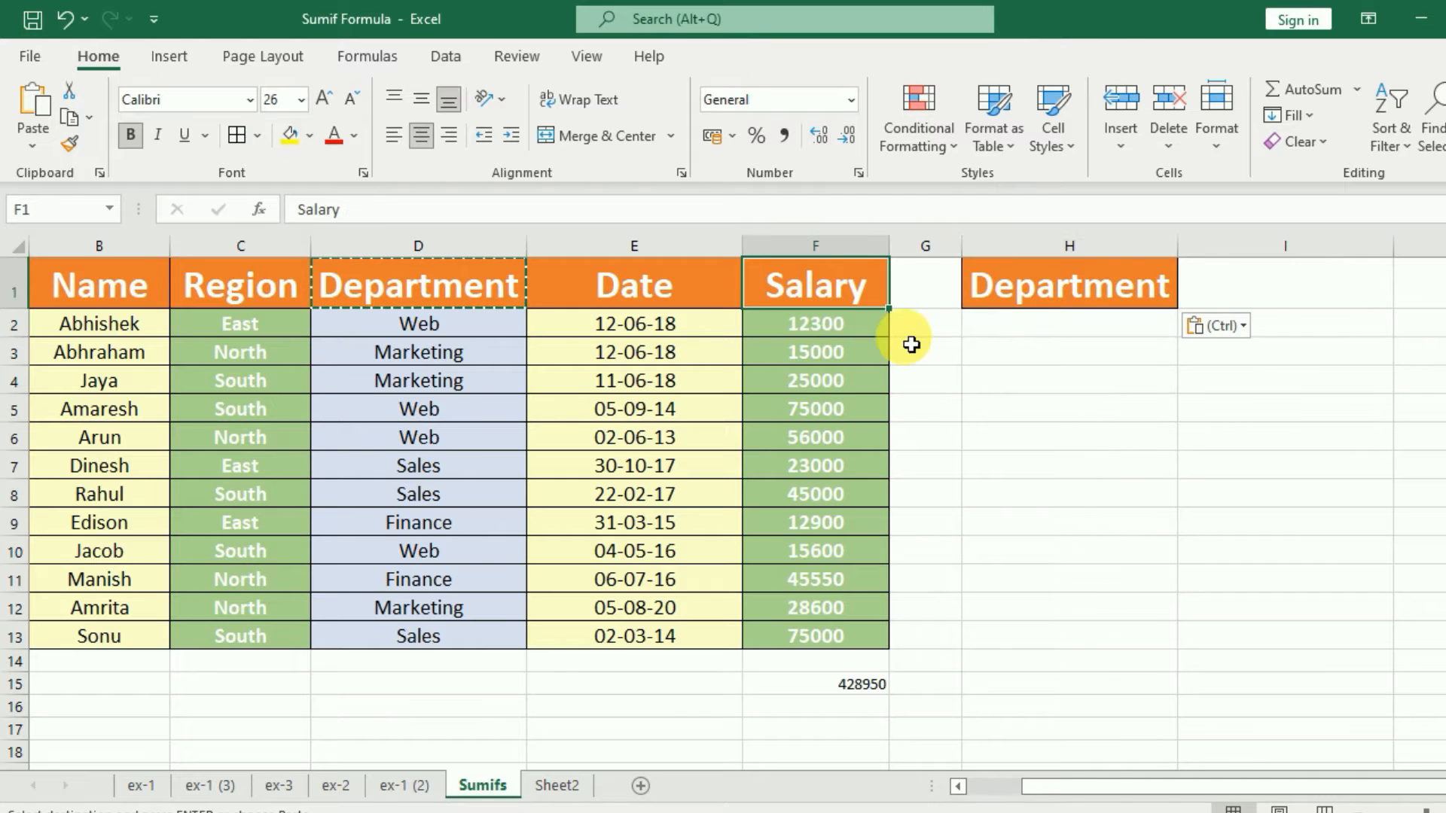
key("ctrl+c")
left_click(1259, 299)
key("ctrl+v")
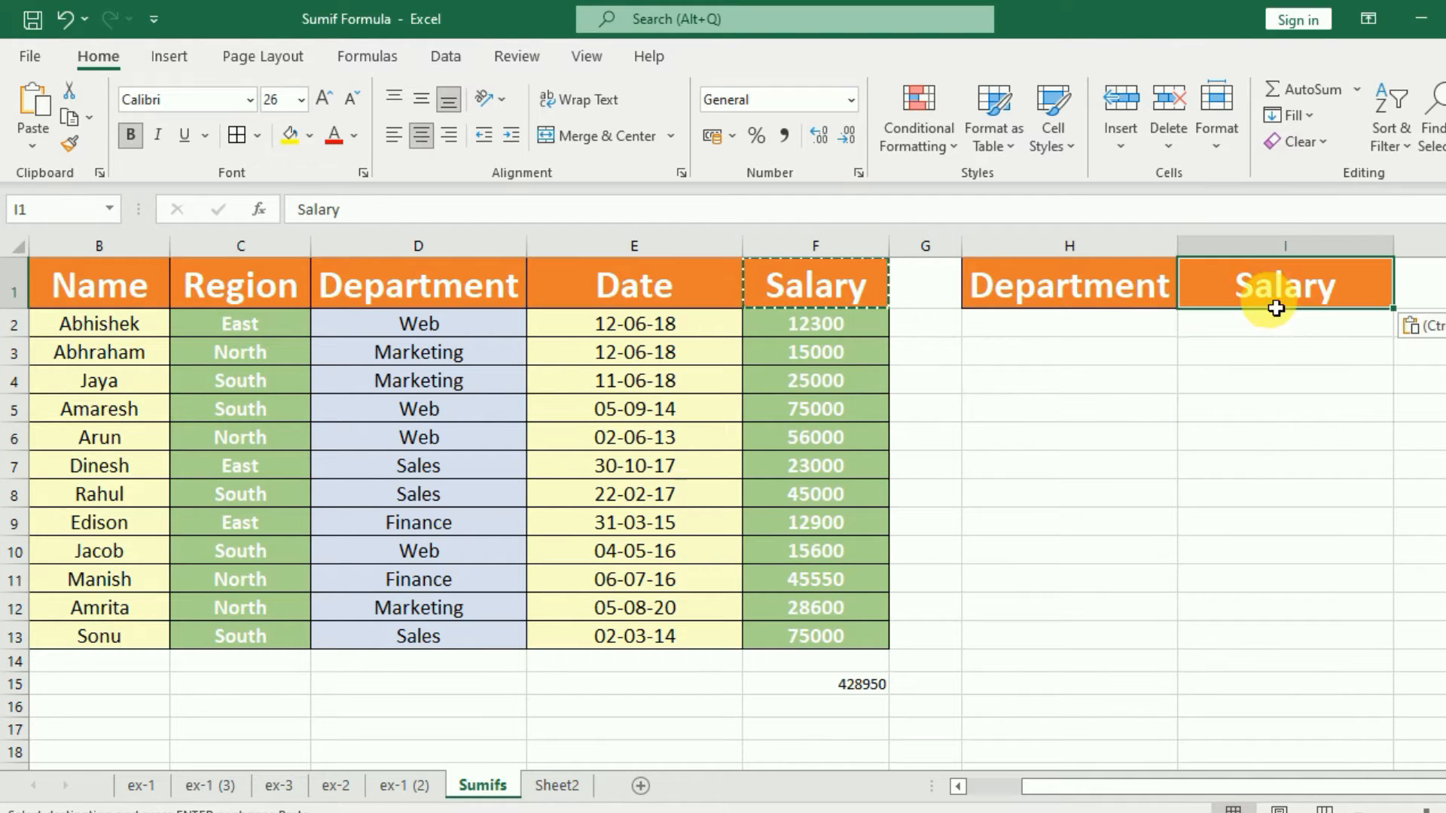
left_click_drag(1043, 343, 1258, 319)
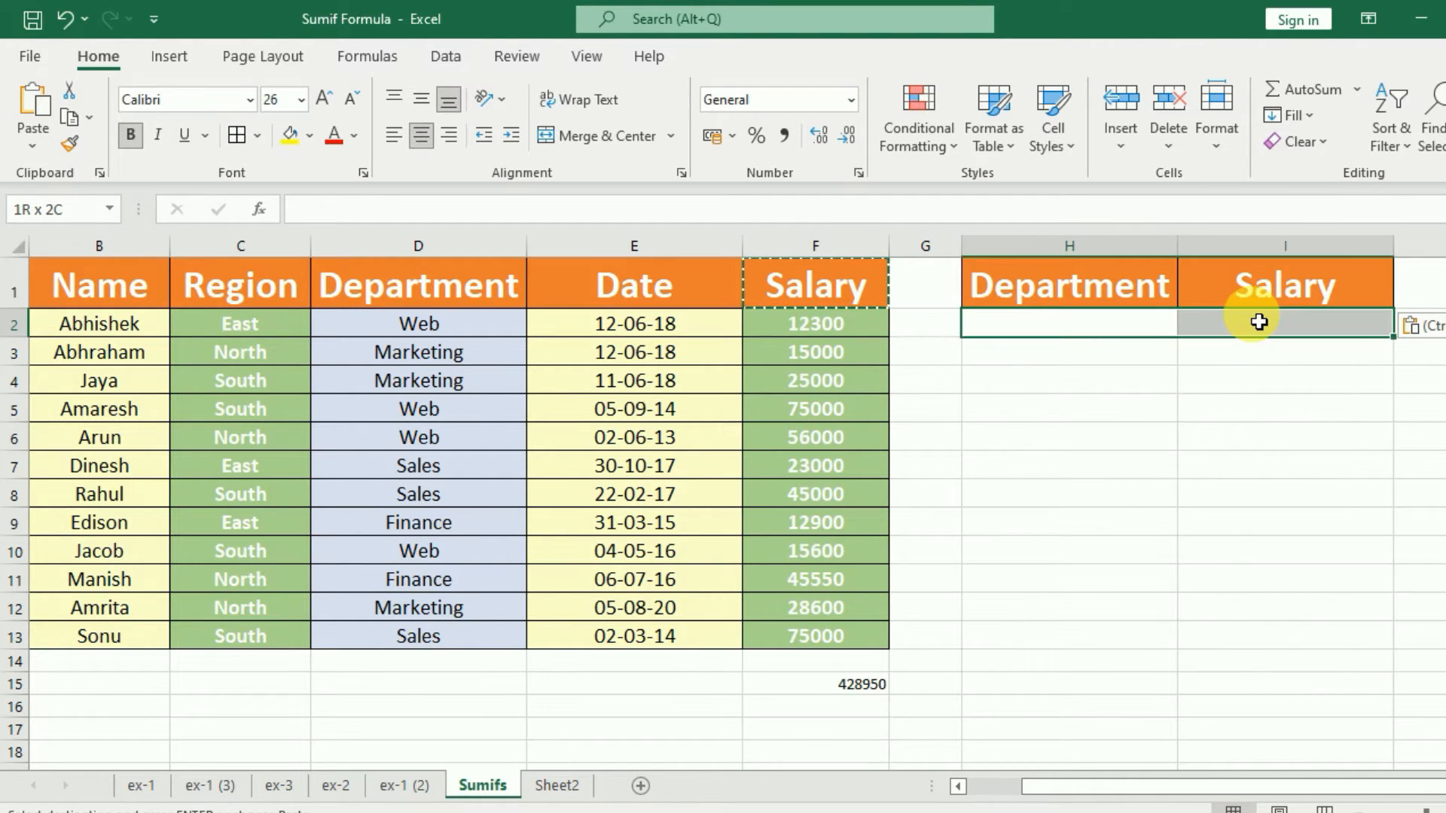
left_click(1280, 381)
Start a SUMIF formula in I2 with the Department column D1:D13 as its range.
left_click(1243, 324)
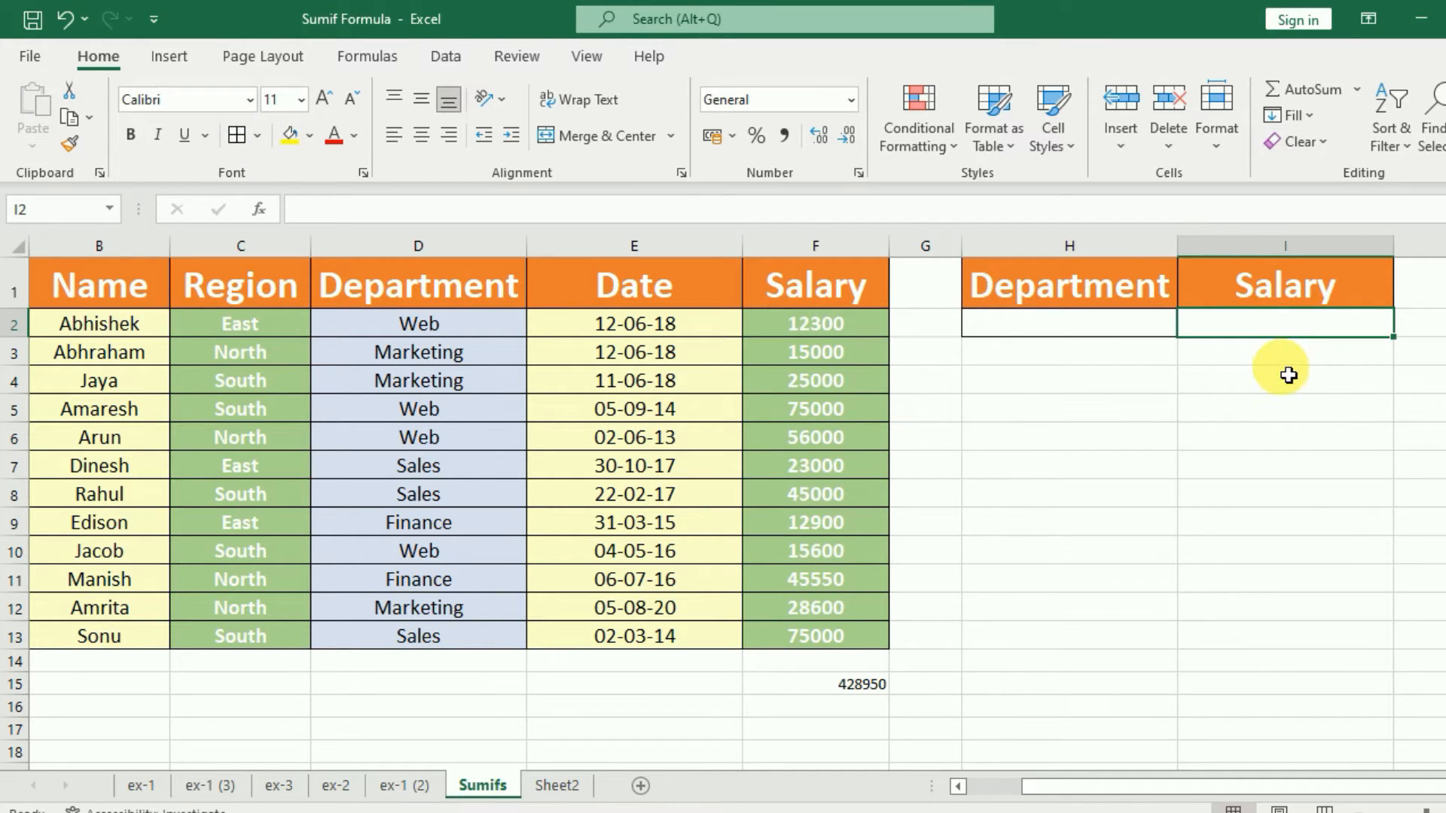
type("=")
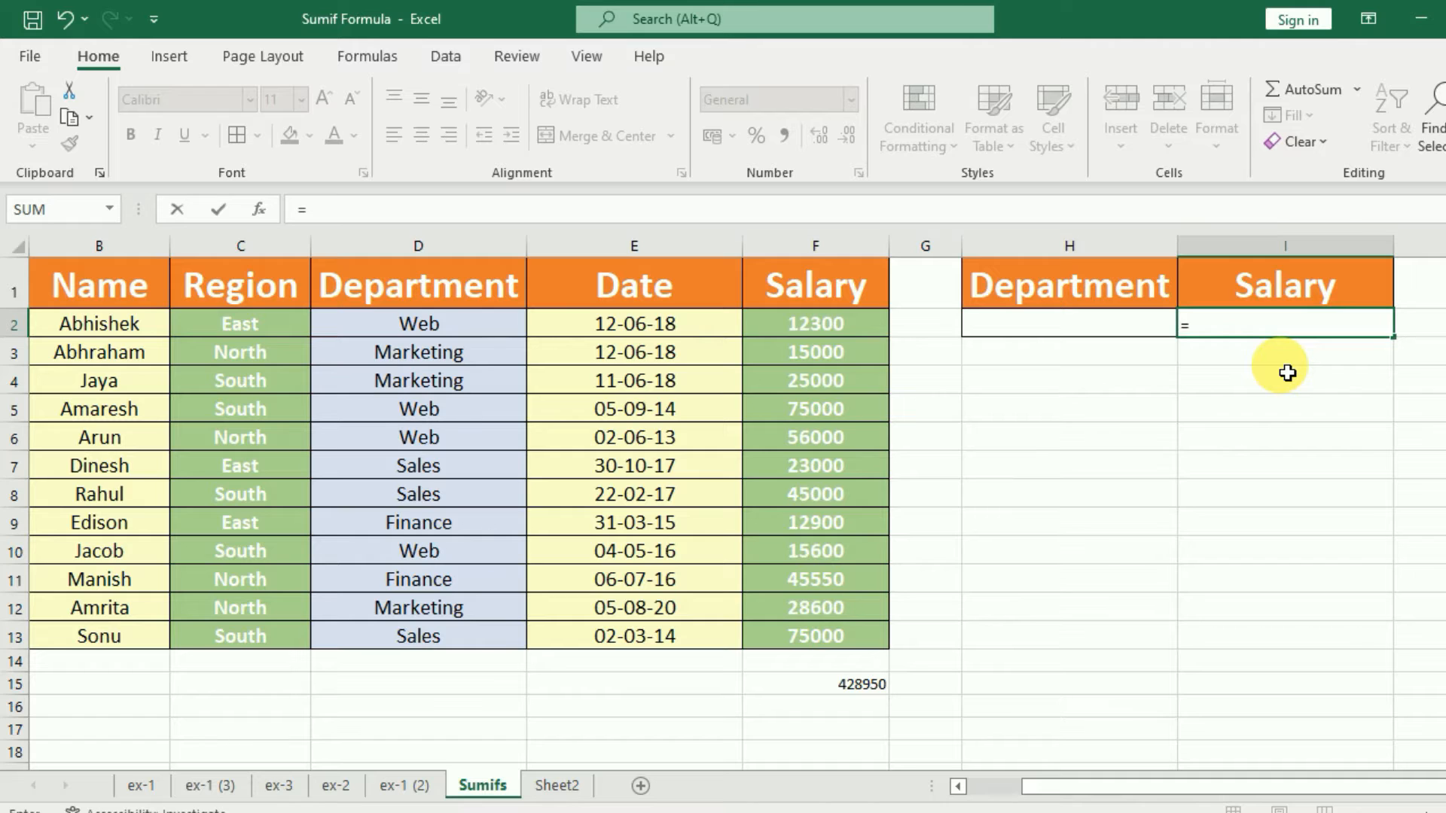
type("Sumui")
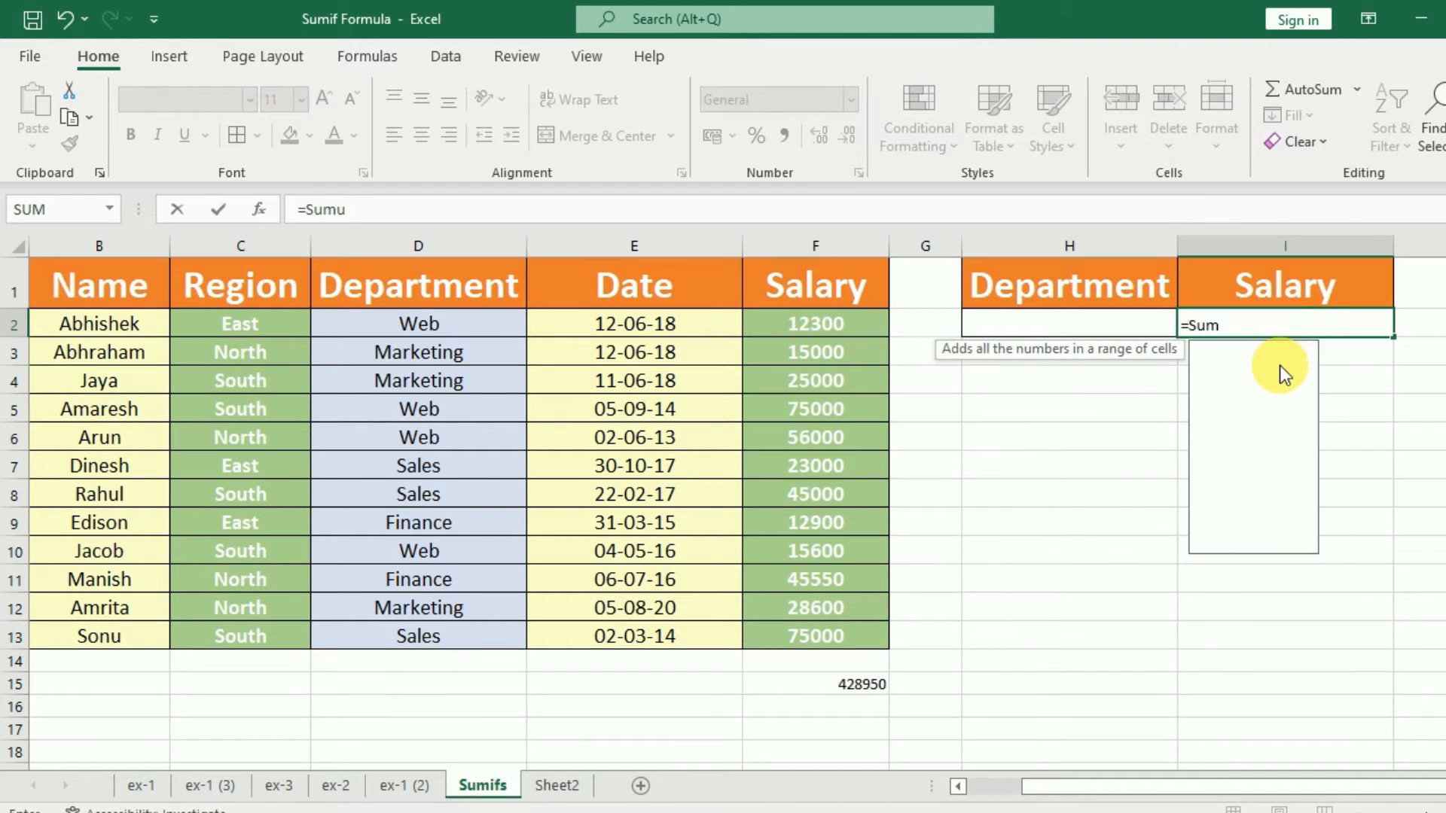
key("BackSpace")
key("BackSpace")
type("if")
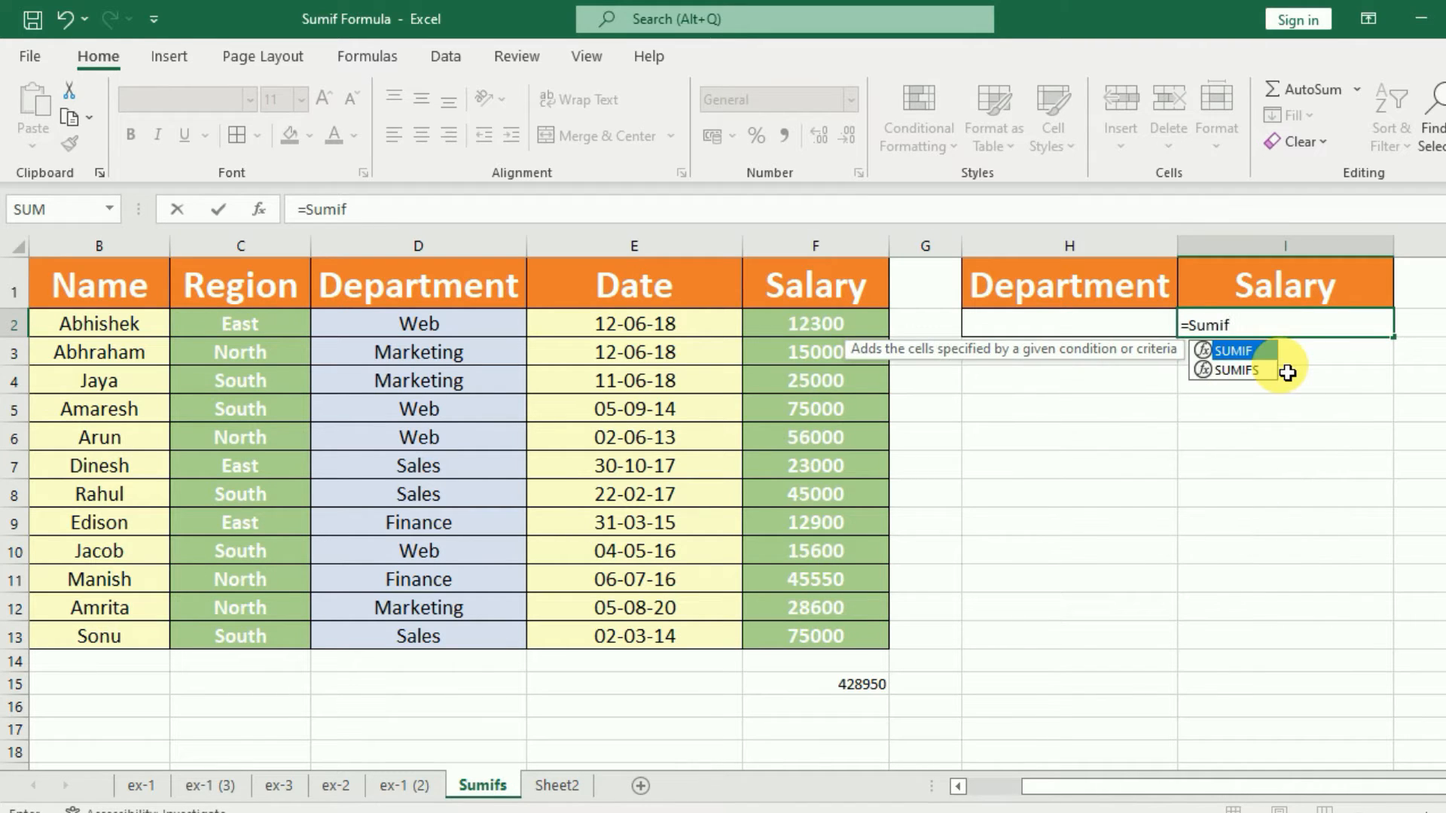
type("(")
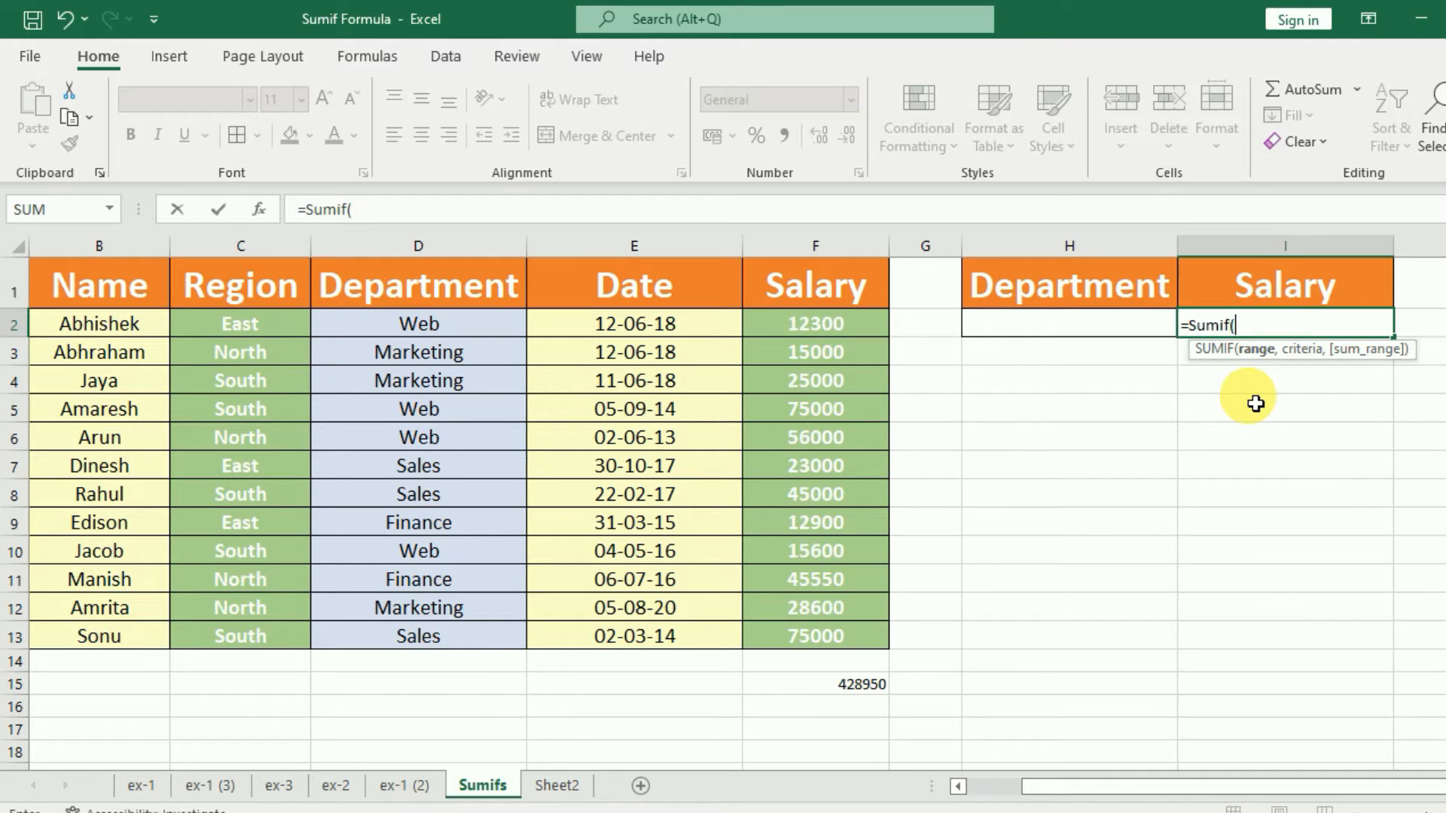
left_click(397, 297)
left_click_drag(402, 316, 415, 637)
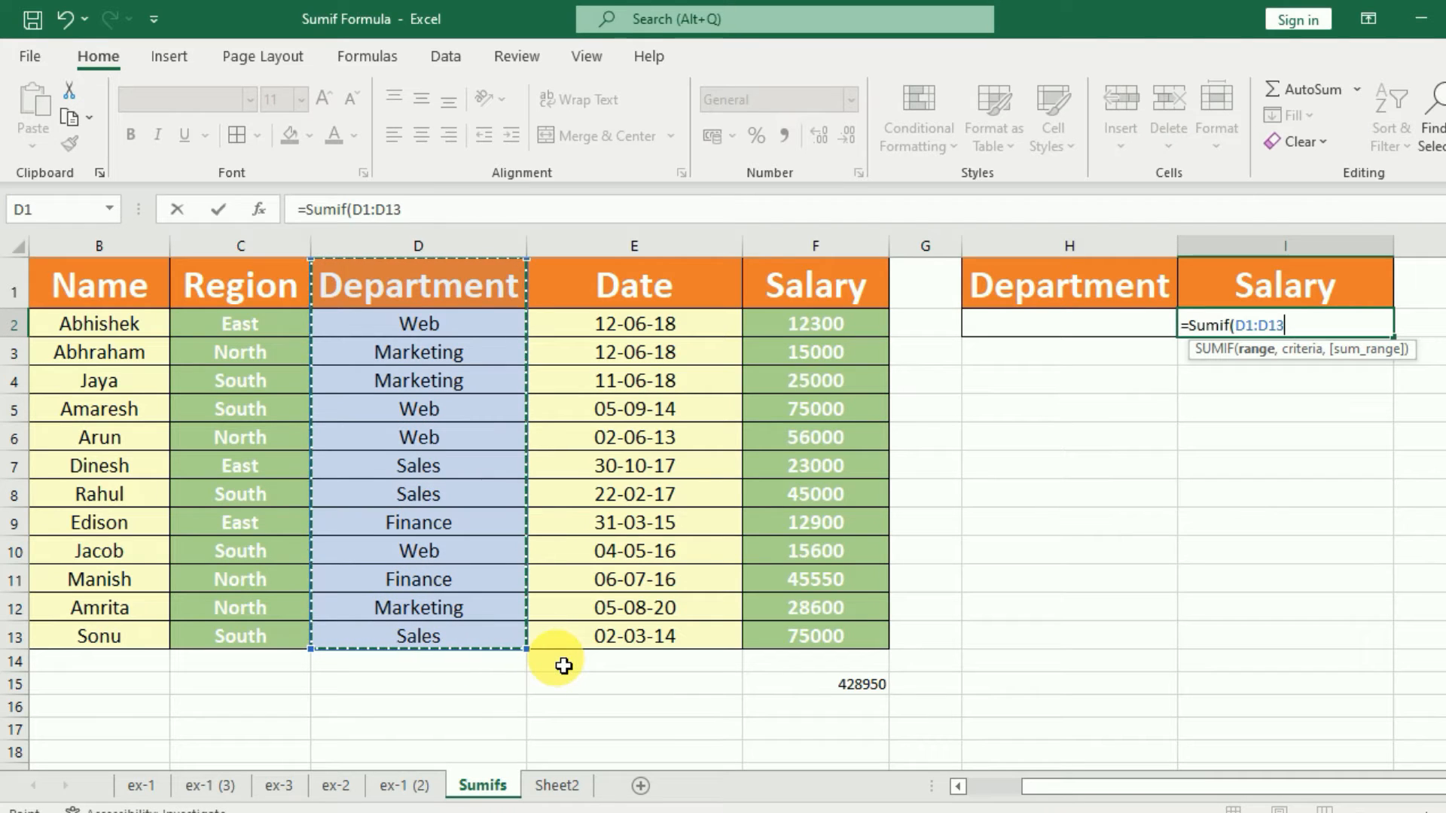
type(",")
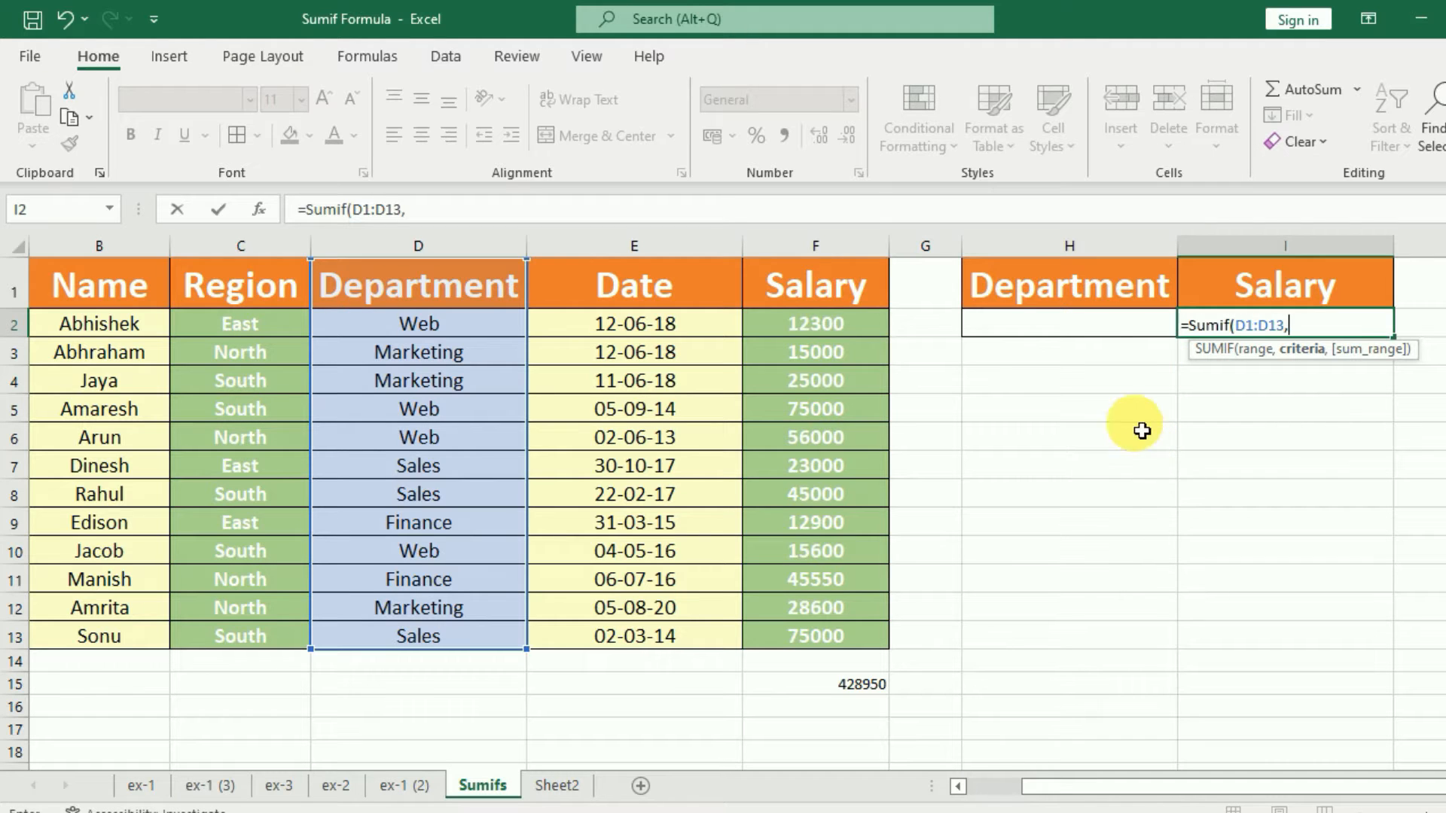
Complete the SUMIF formula with H2 as the criteria and F1:F13 as the sum range.
left_click(1068, 333)
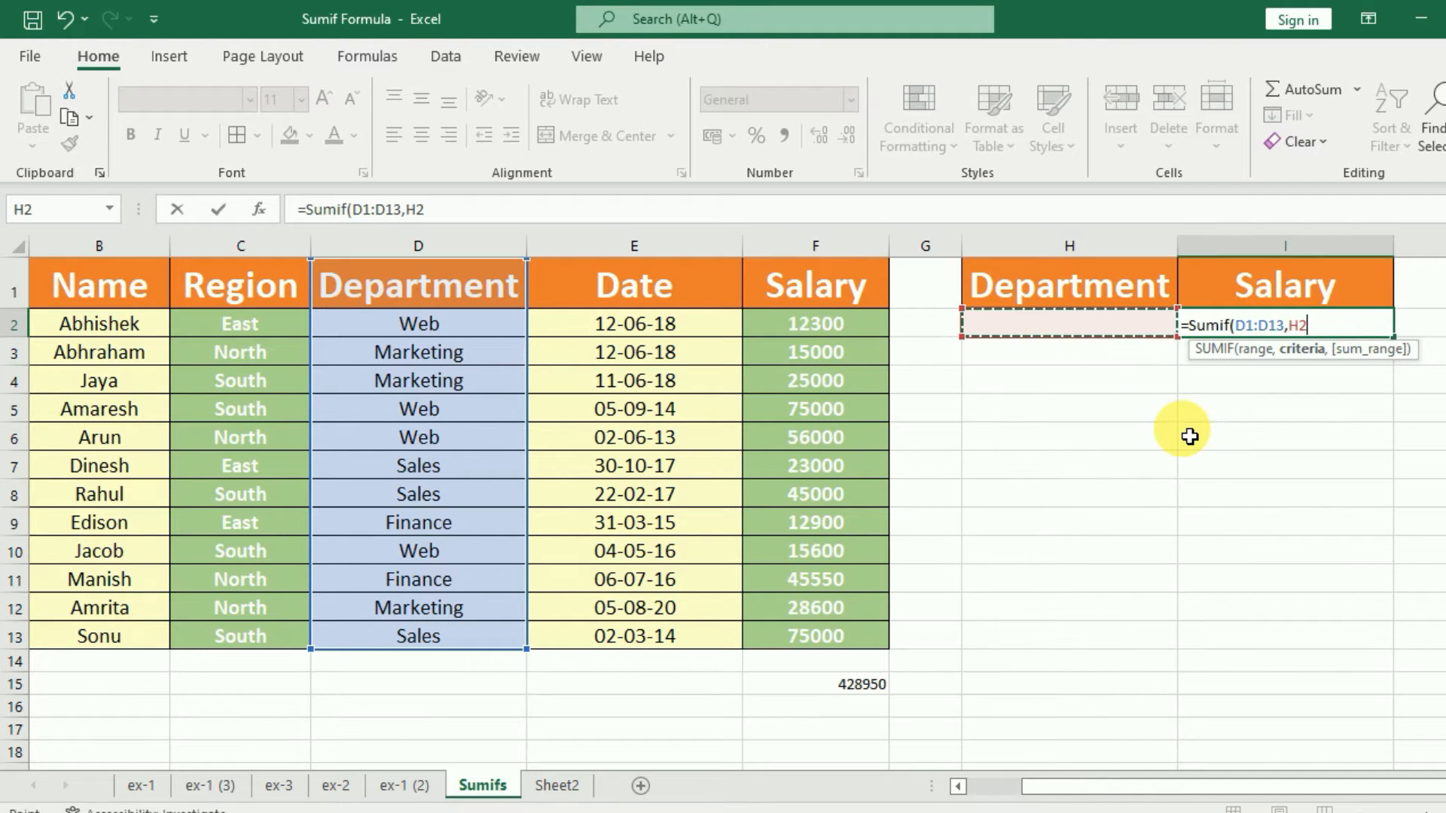
type(",")
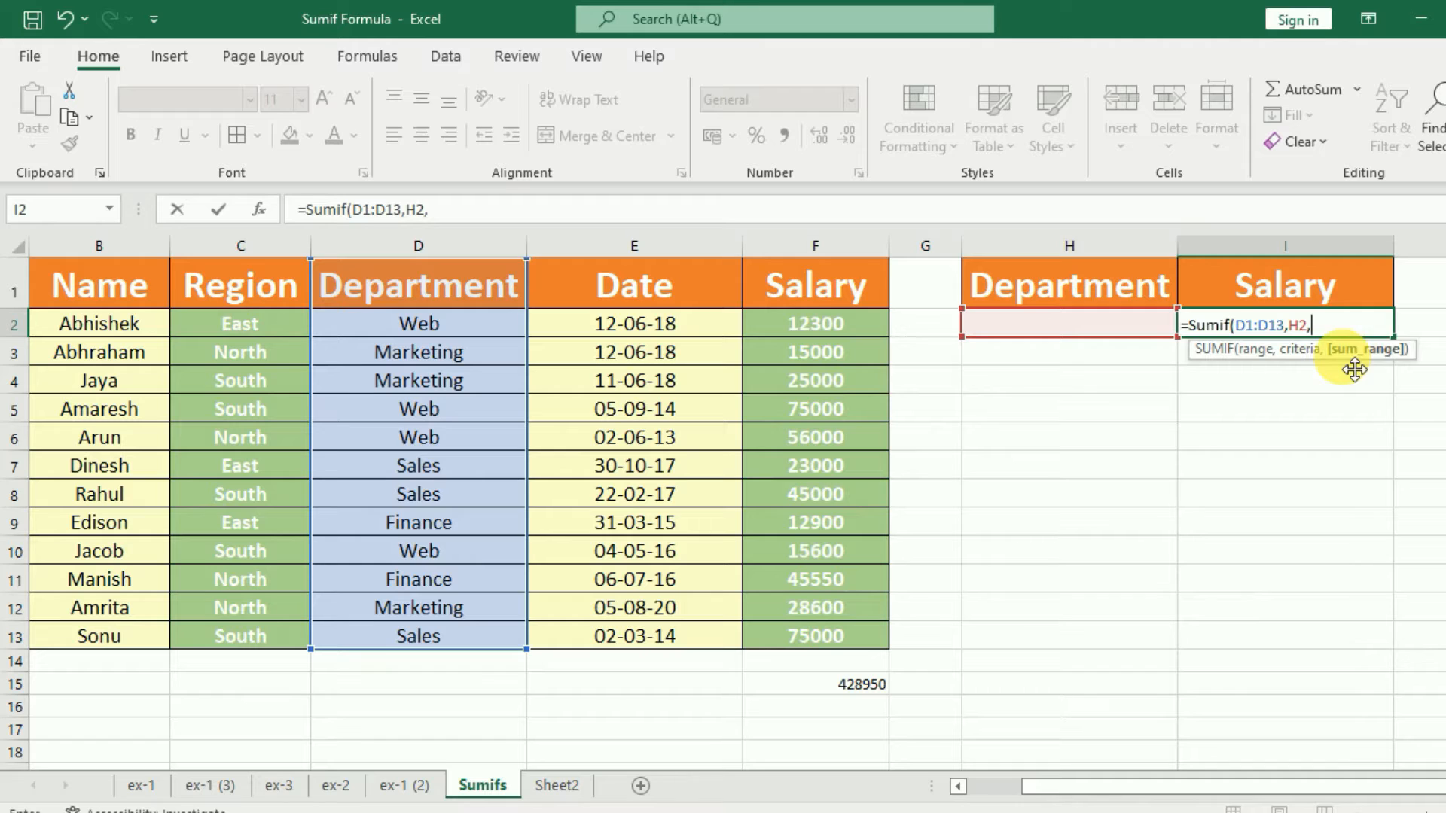
left_click_drag(832, 287, 836, 640)
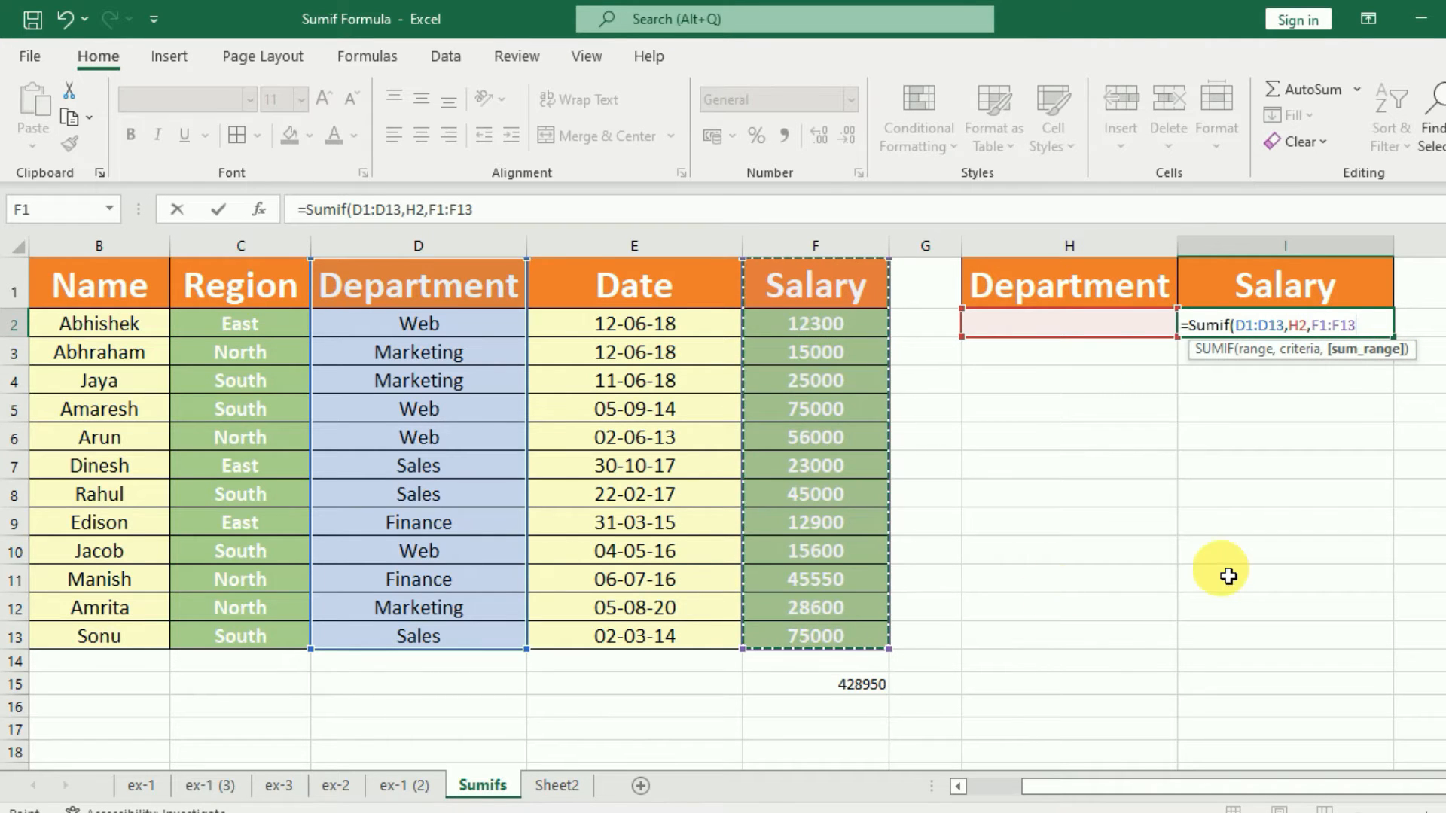
key("Return")
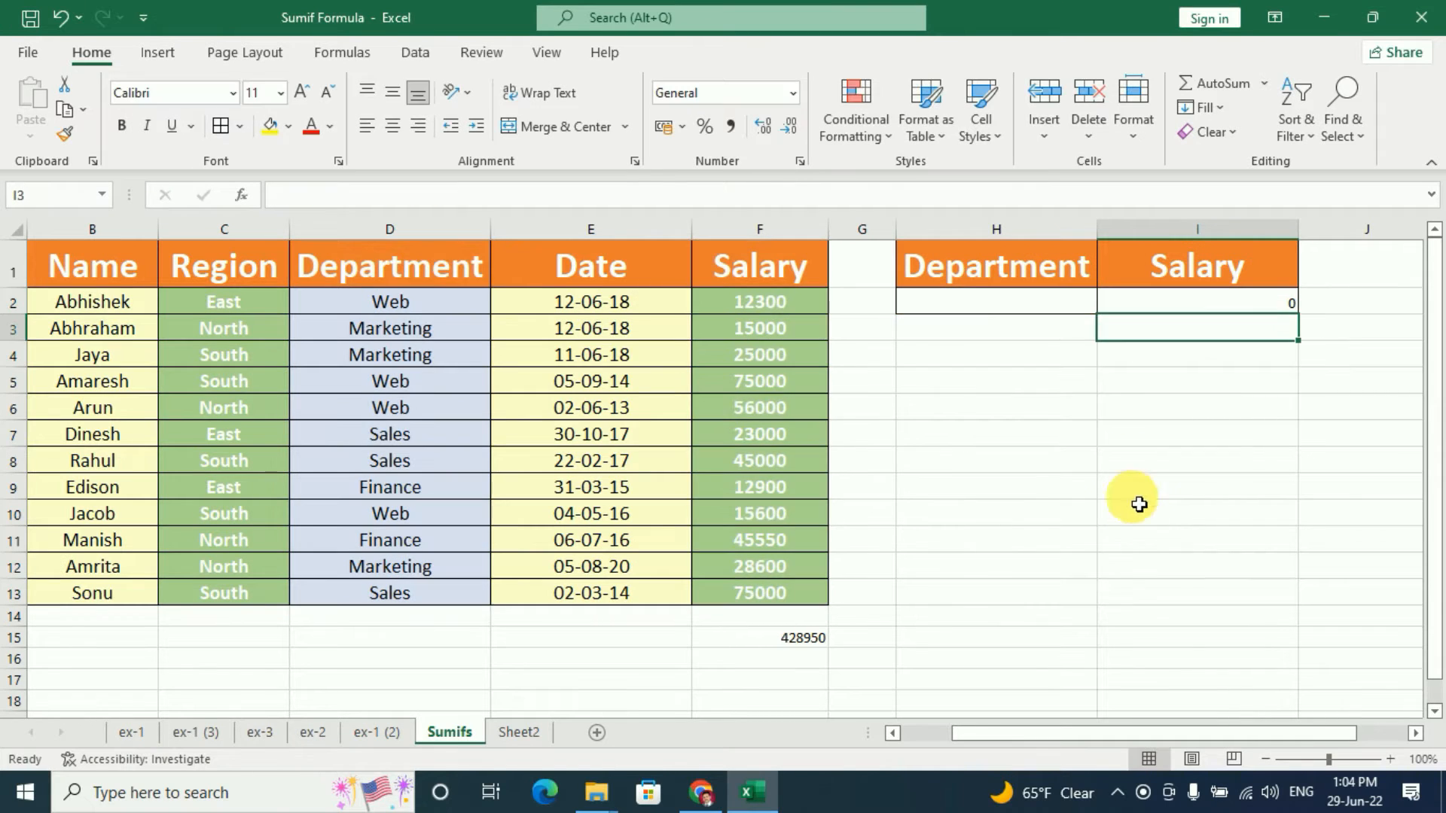
Copy the Marketing entry from D3 into H2 as the department criterion.
left_click(1008, 310)
left_click(432, 331)
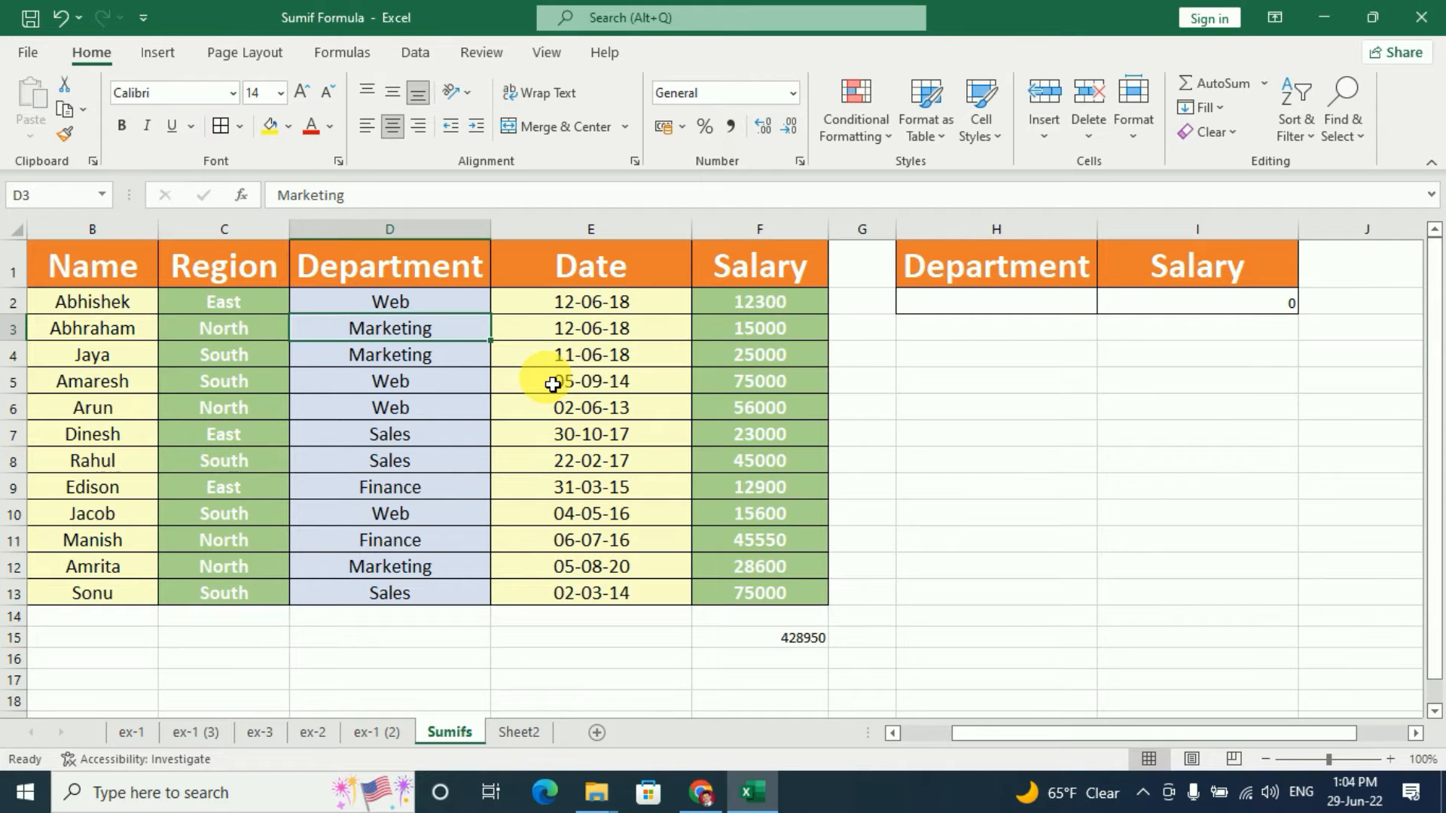
key("ctrl+c")
left_click(1054, 309)
key("ctrl+v")
Inspect the SUMIF result in I2 against the individual Marketing salaries in the Salary column.
left_click(1216, 301)
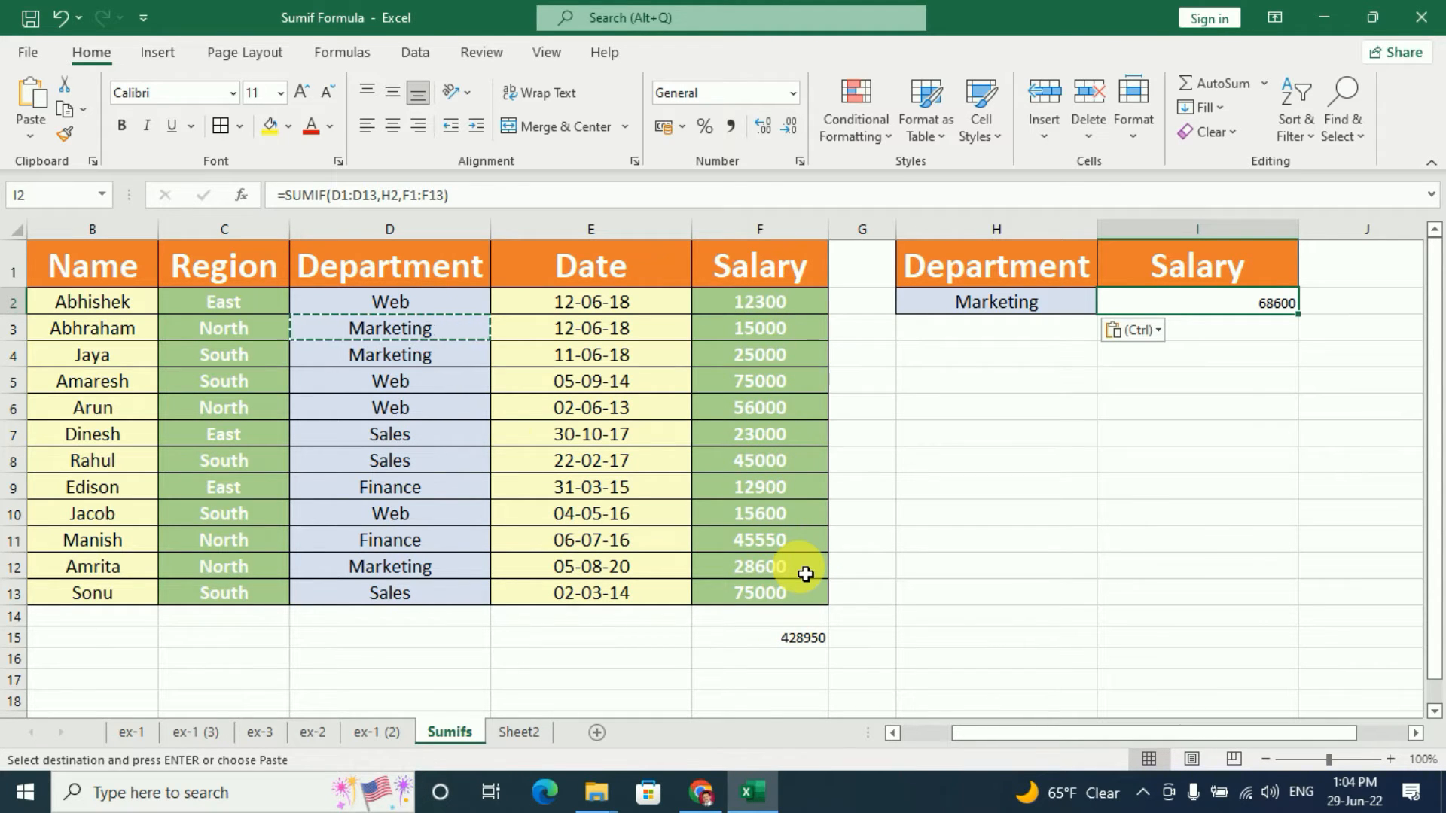
left_click(740, 329)
left_click(753, 373)
left_click(725, 571)
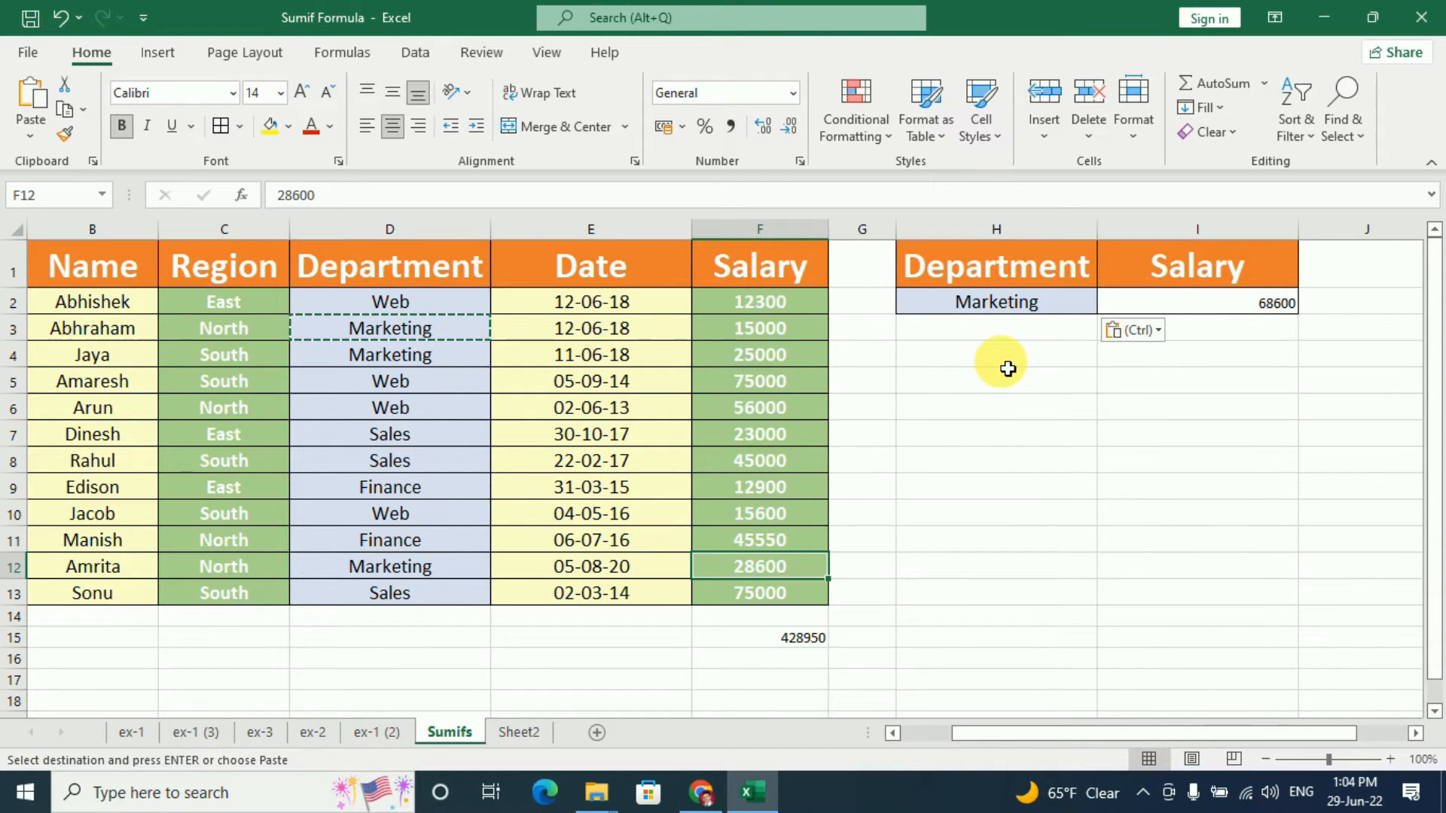
Add the three Marketing salaries in H4 with the formula =F3+F4+F12 as a cross-check.
left_click(1032, 374)
type("=")
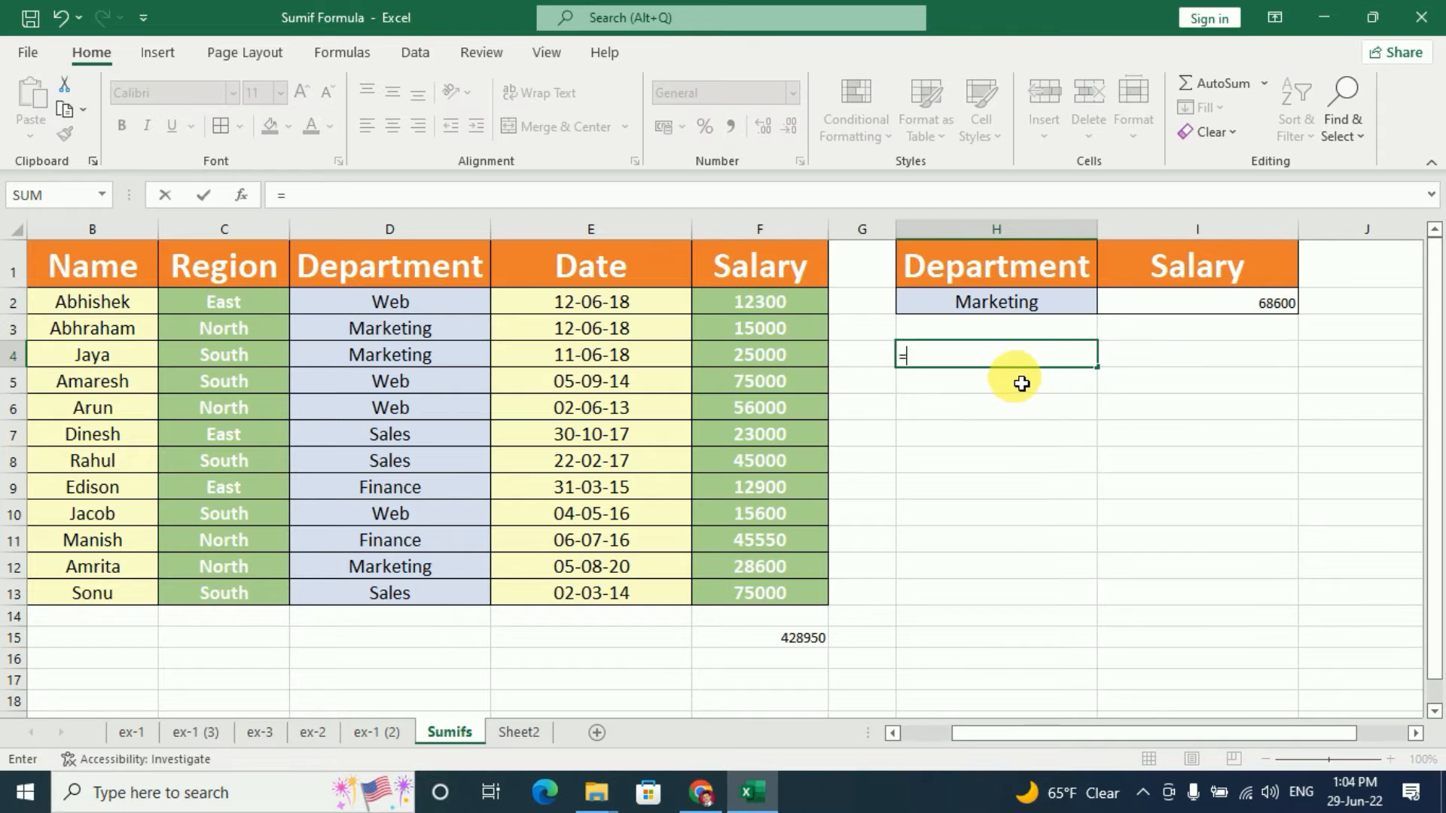
left_click(797, 336)
type("+")
left_click(786, 360)
type("+")
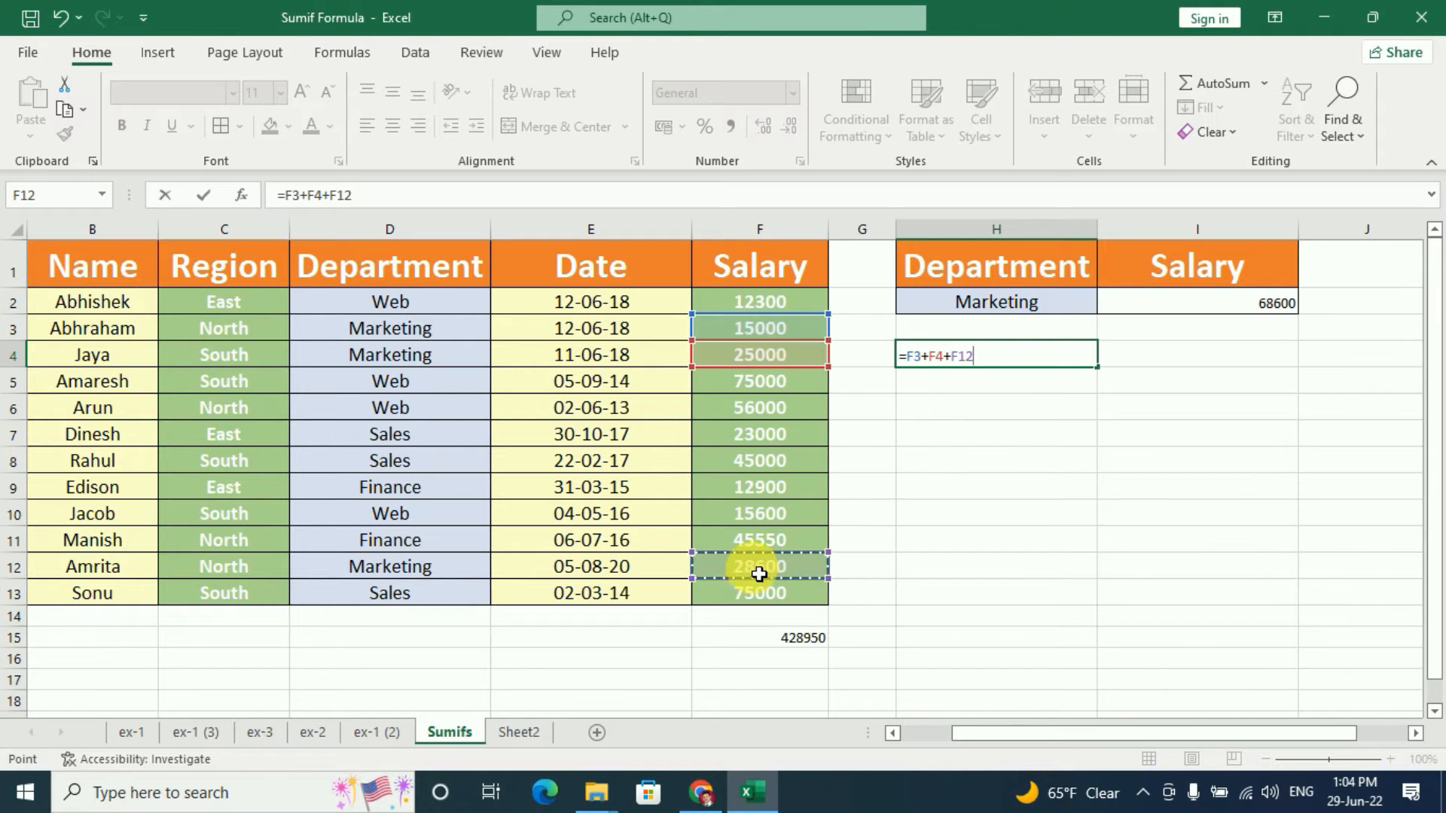
key("Return")
Compare the manual sum in H4 with the SUMIF result in I2, and clear H4.
left_click(1051, 357)
left_click(1258, 303)
left_click(1028, 358)
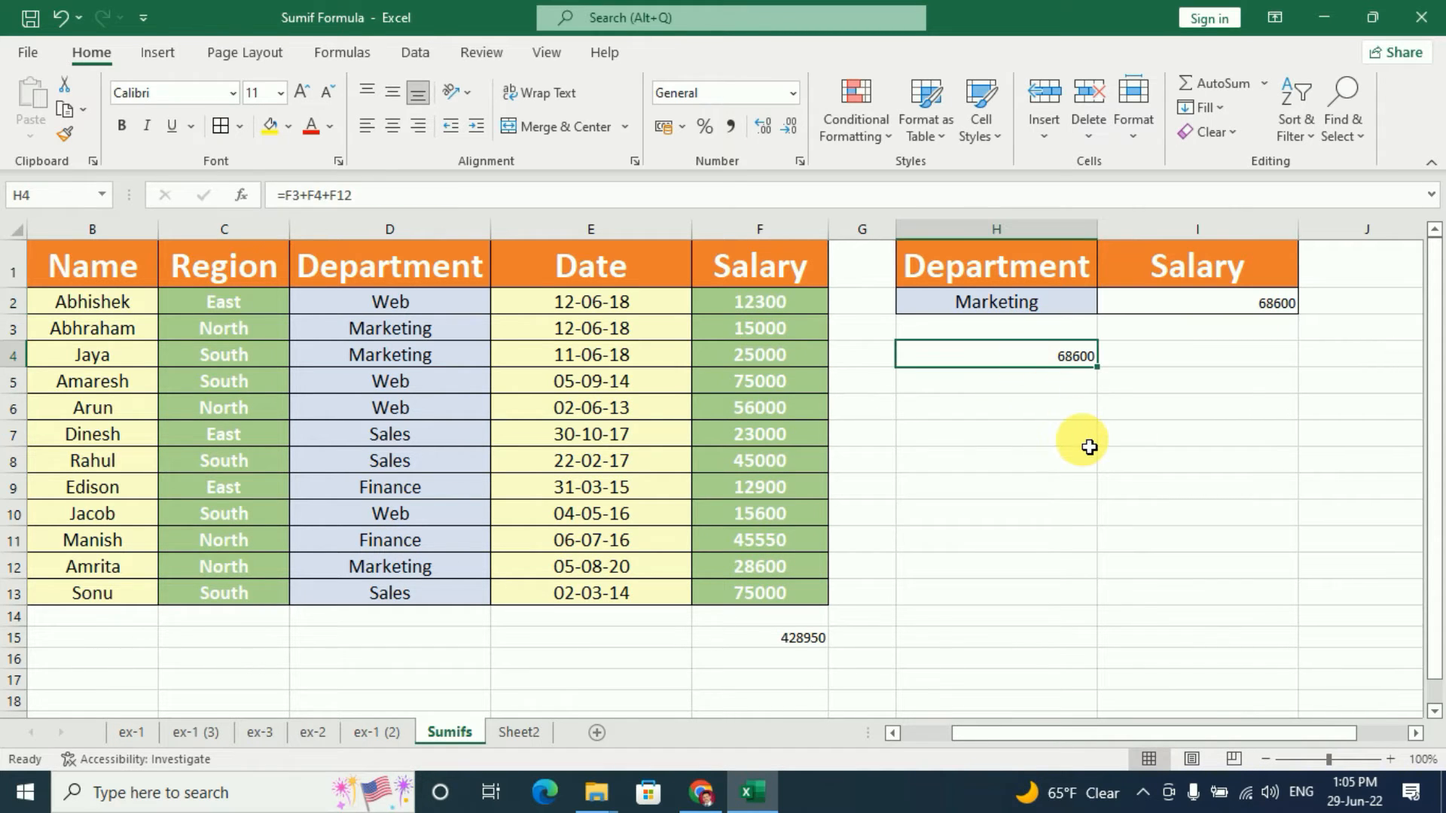
key("Delete")
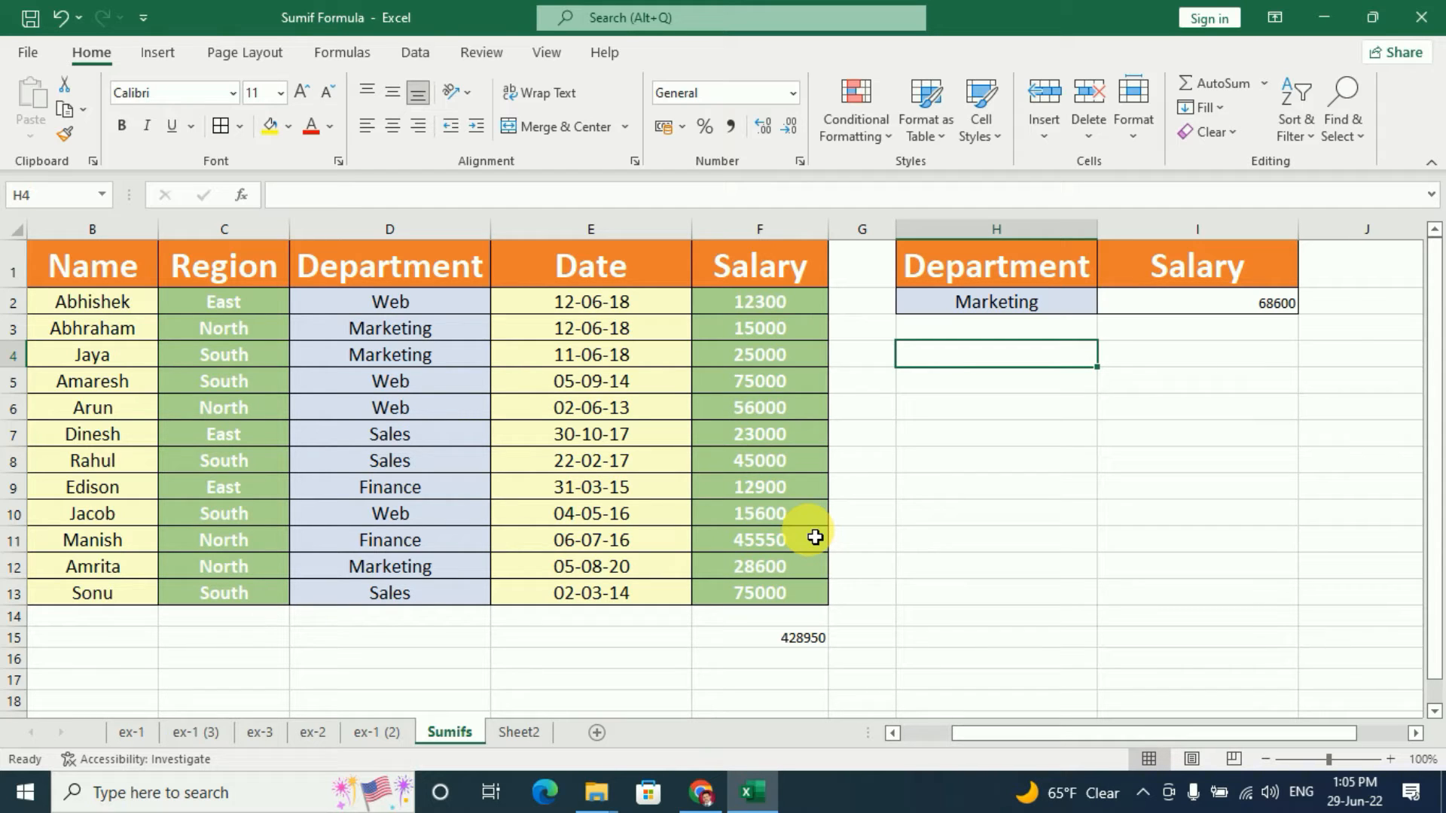
left_click(963, 302)
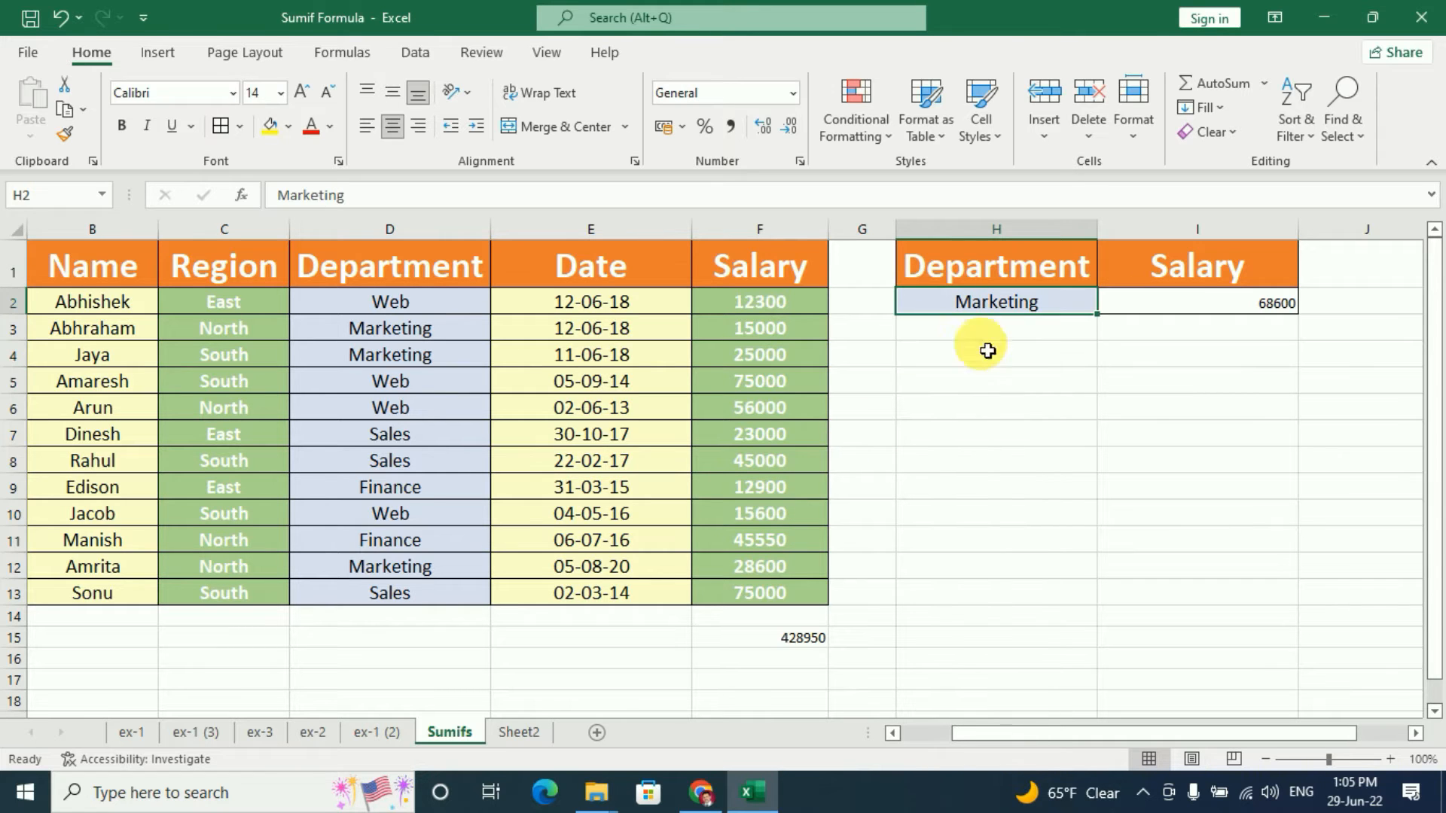
Copy the Web entry from D2 into H2 as the department criterion and check the SUMIF result in I2.
left_click(438, 304)
key("ctrl+c")
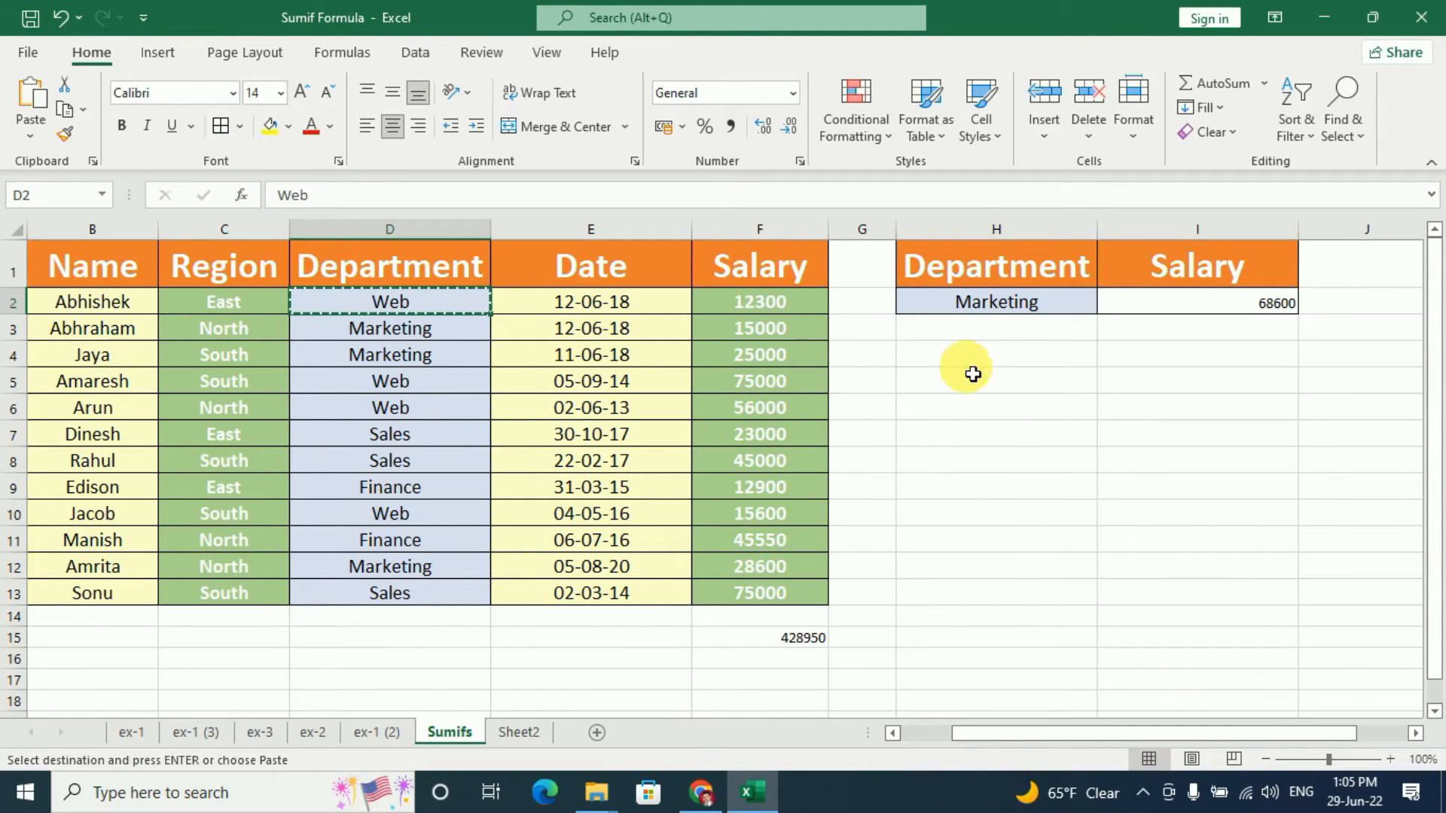
left_click(979, 305)
key("ctrl+v")
left_click(1193, 305)
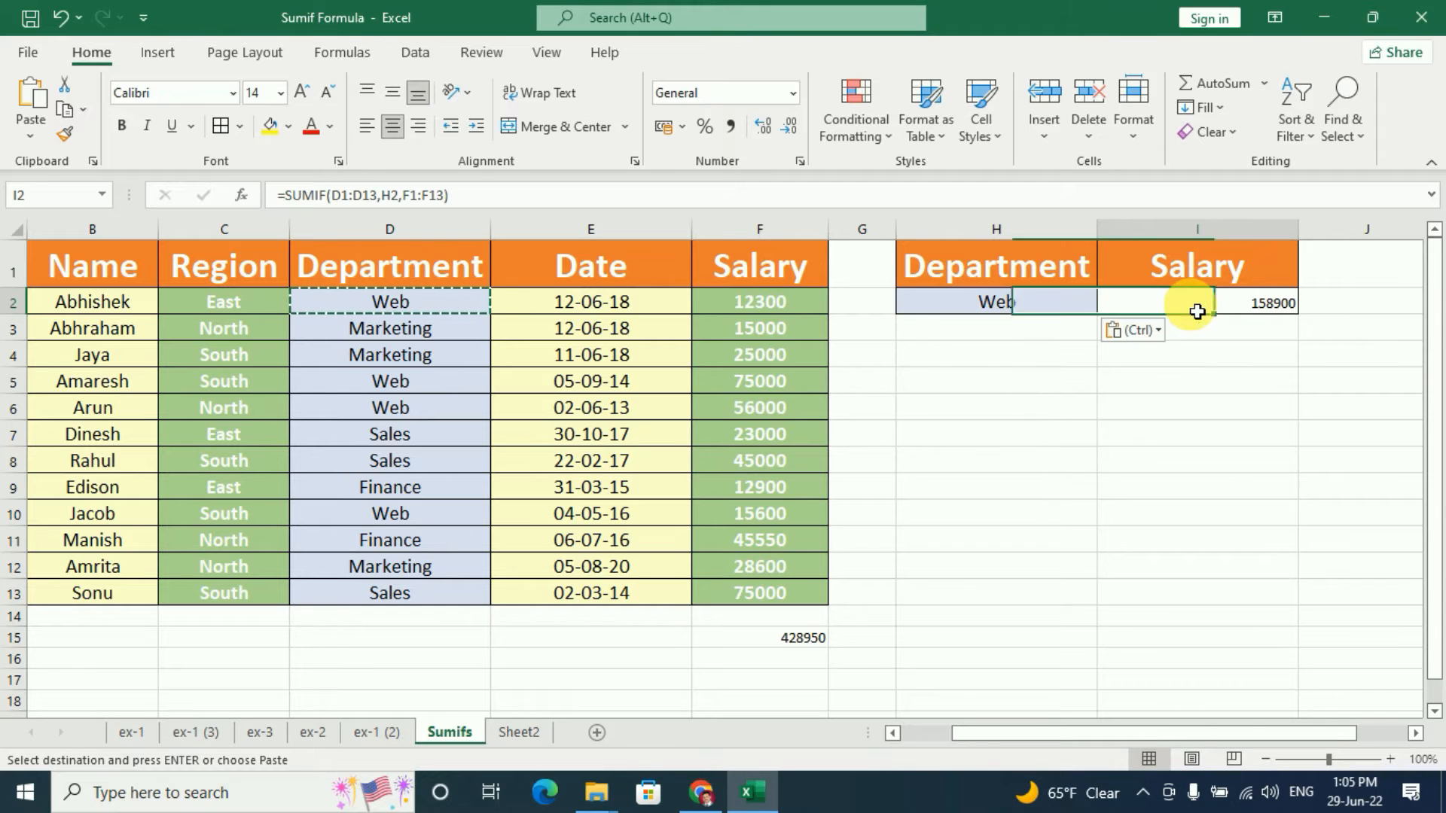
left_click(1005, 309)
left_click(1166, 302)
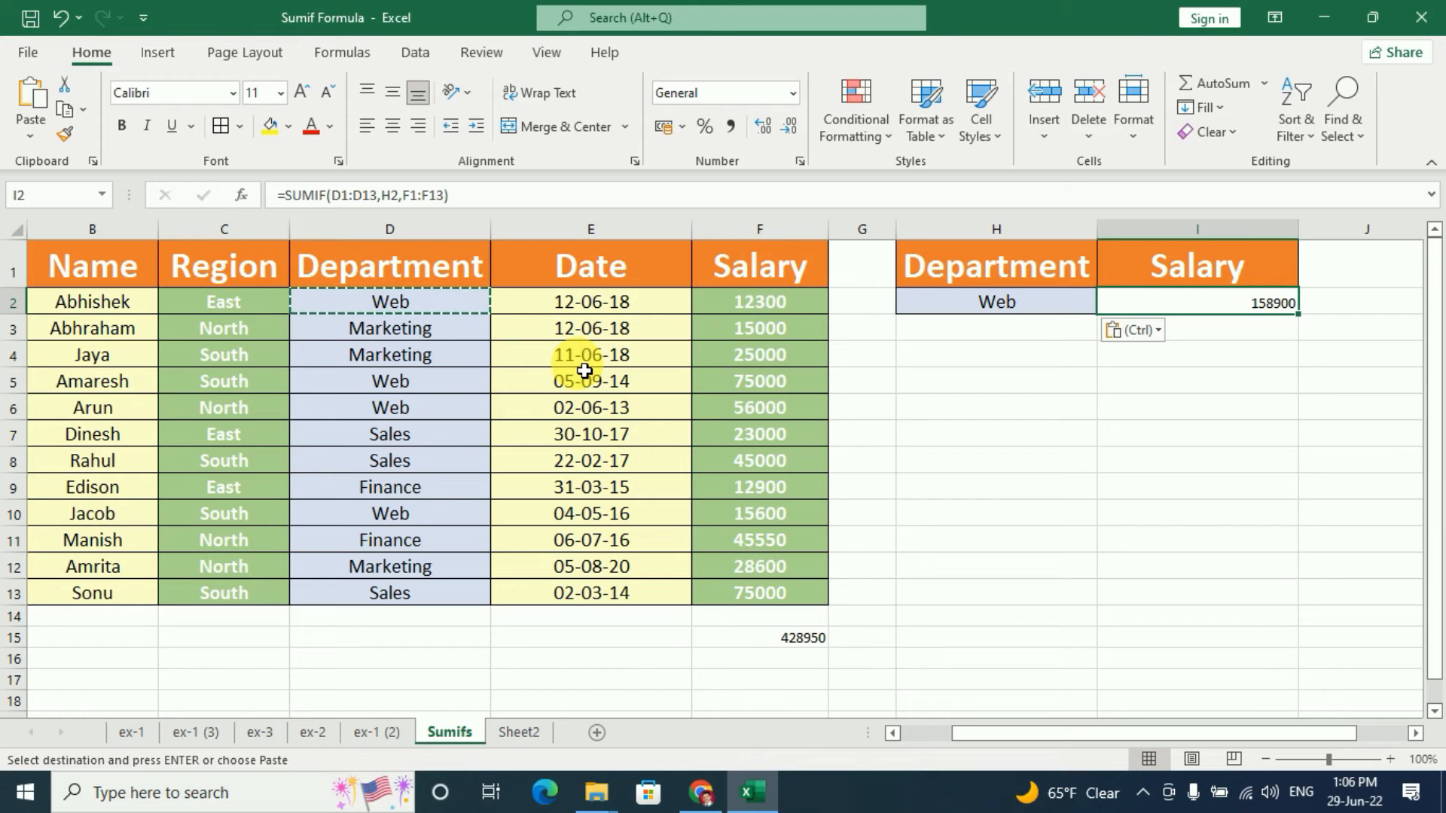
left_click(1053, 313)
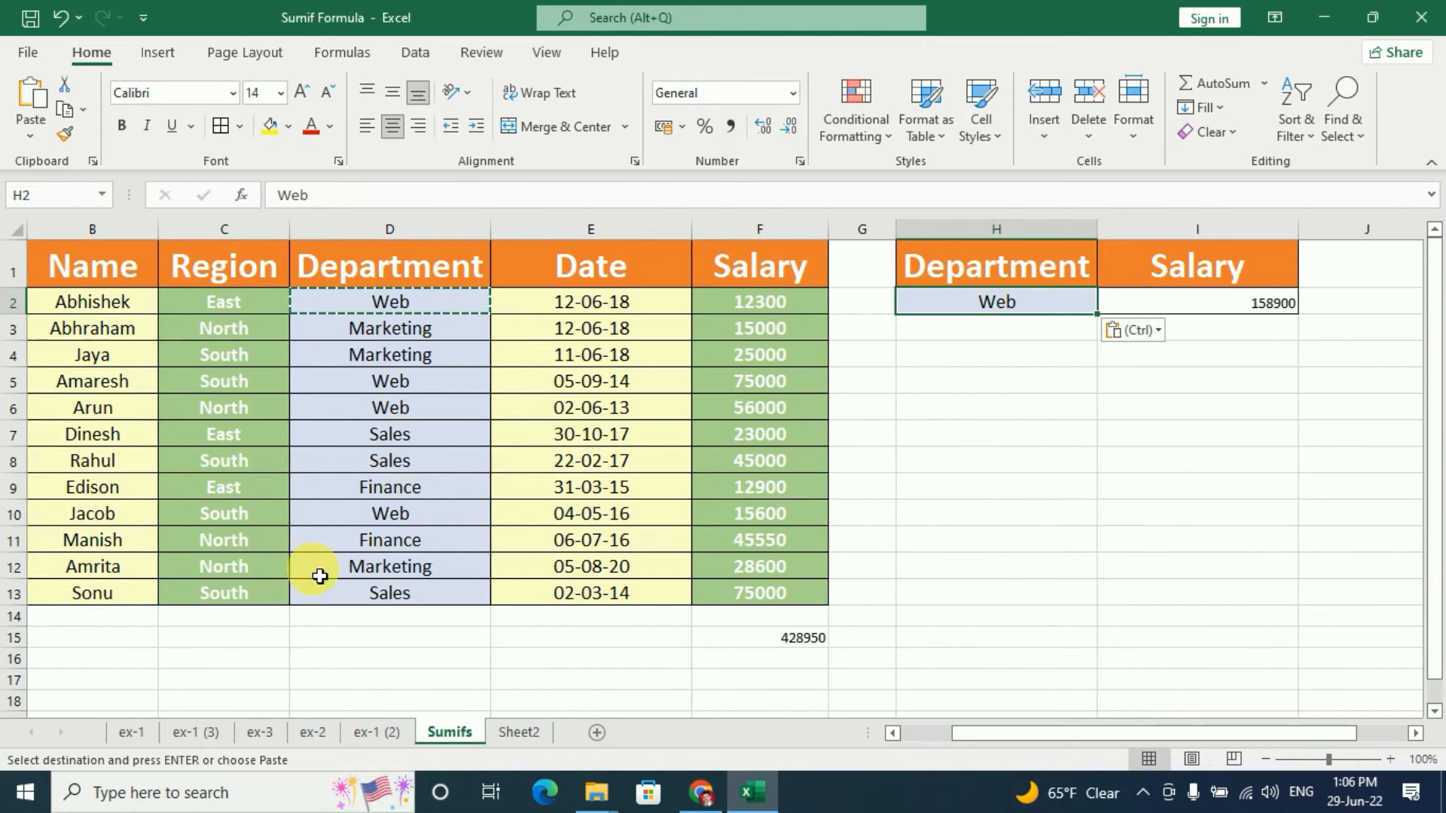
Copy the Finance entry from D9 into H2 as the department criterion and check the SUMIF result in I2.
left_click(377, 490)
left_click(976, 307)
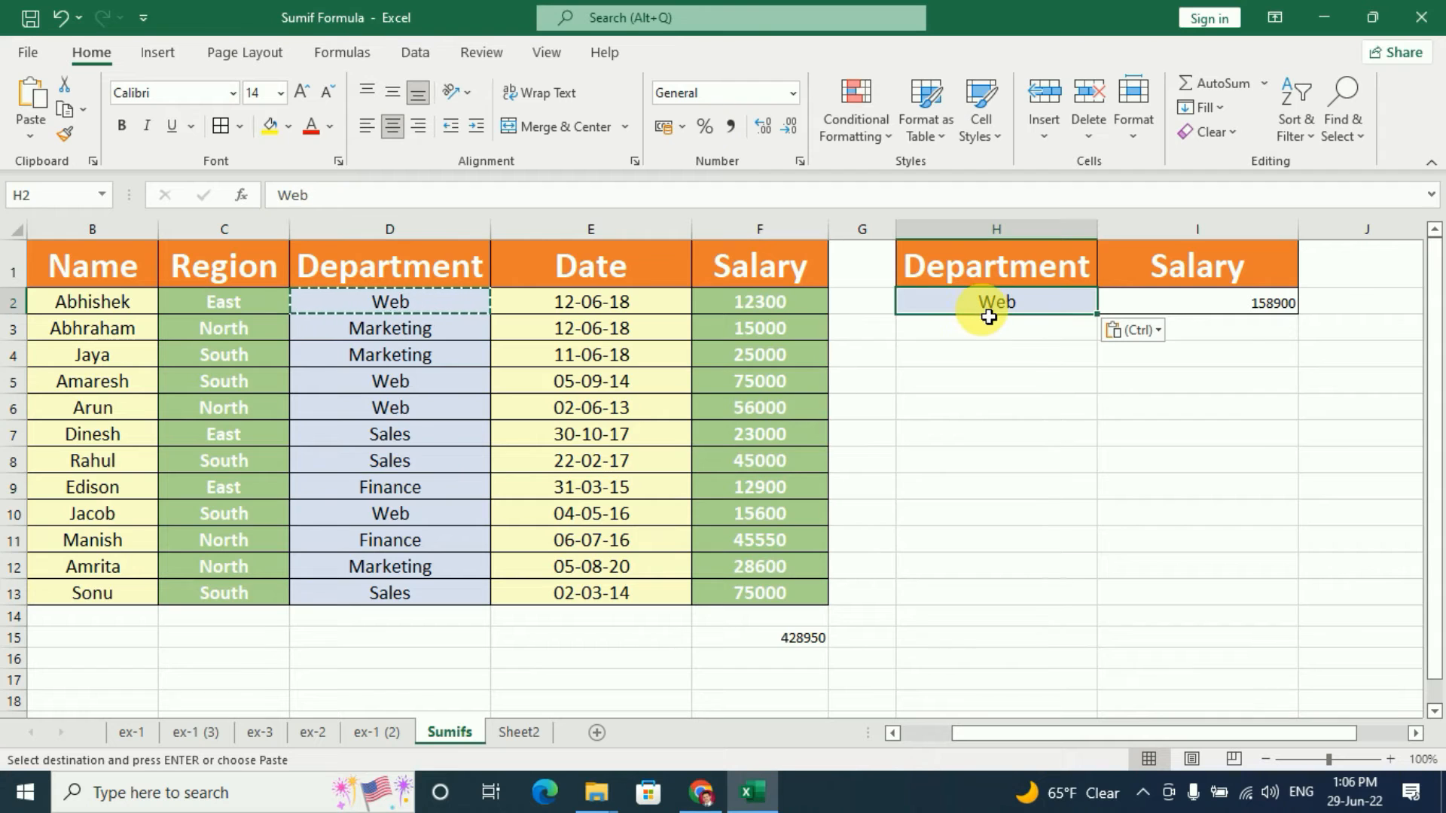
left_click(436, 496)
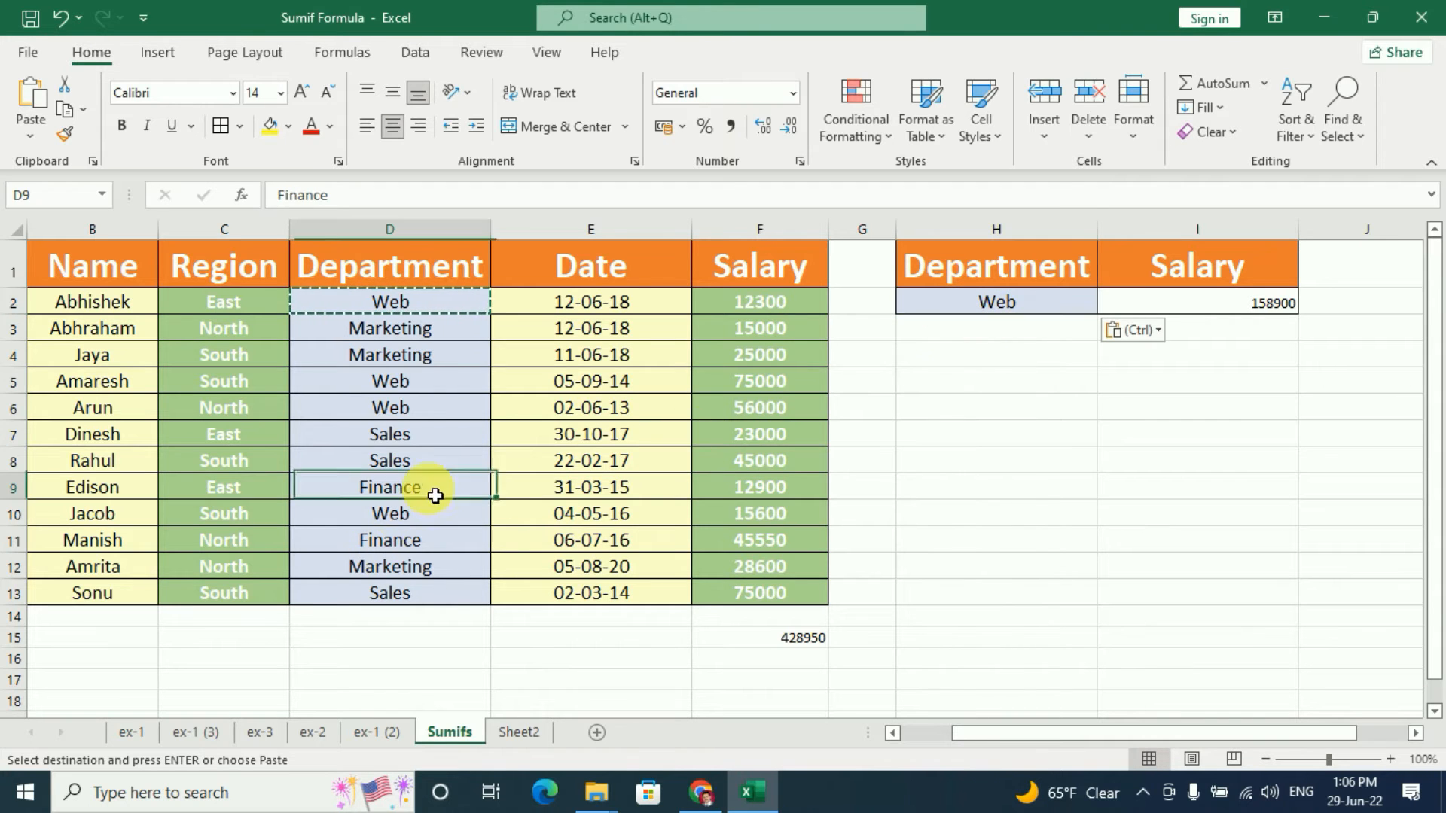
key("ctrl+c")
left_click(950, 307)
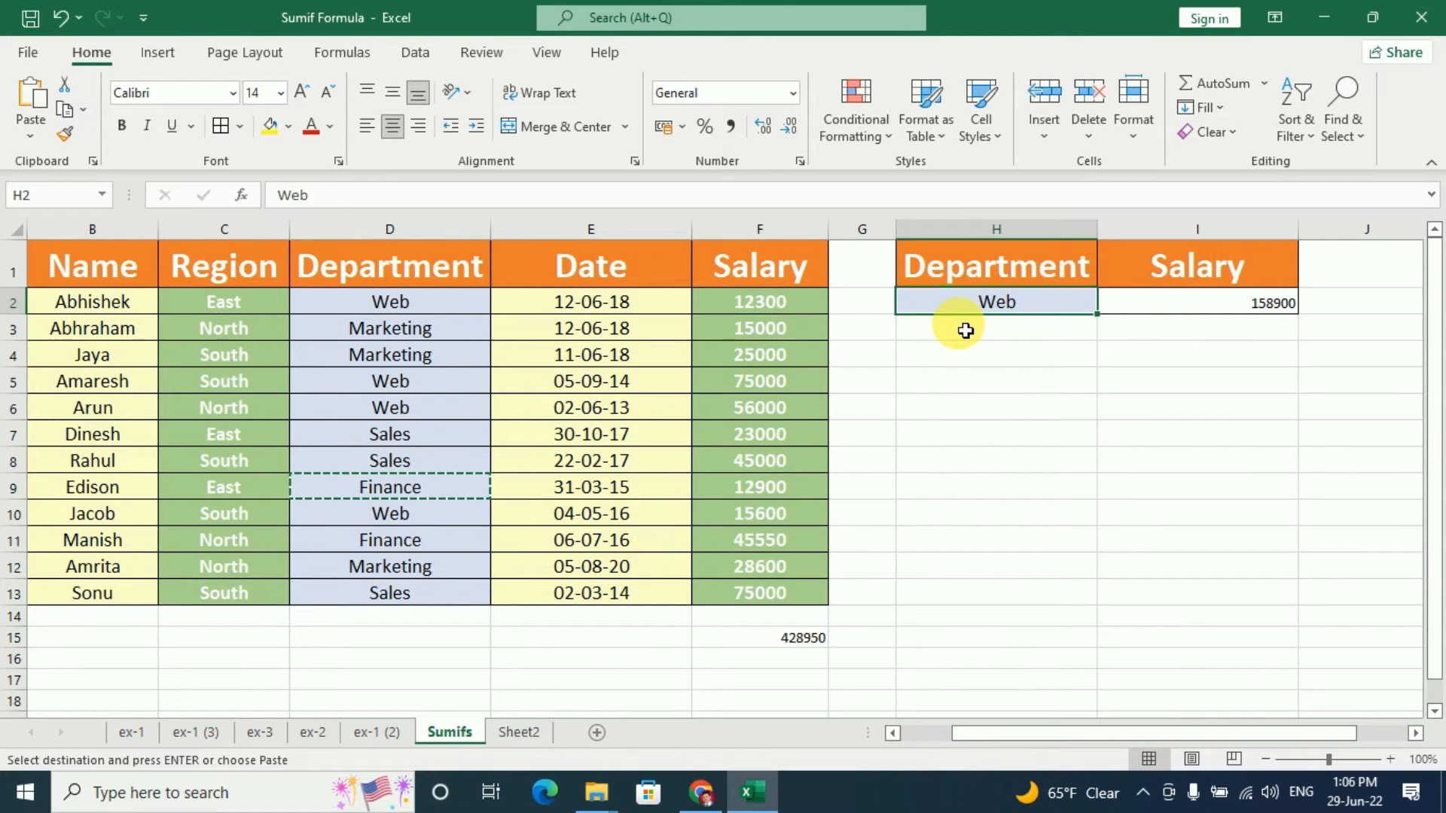
key("ctrl+v")
left_click(1211, 306)
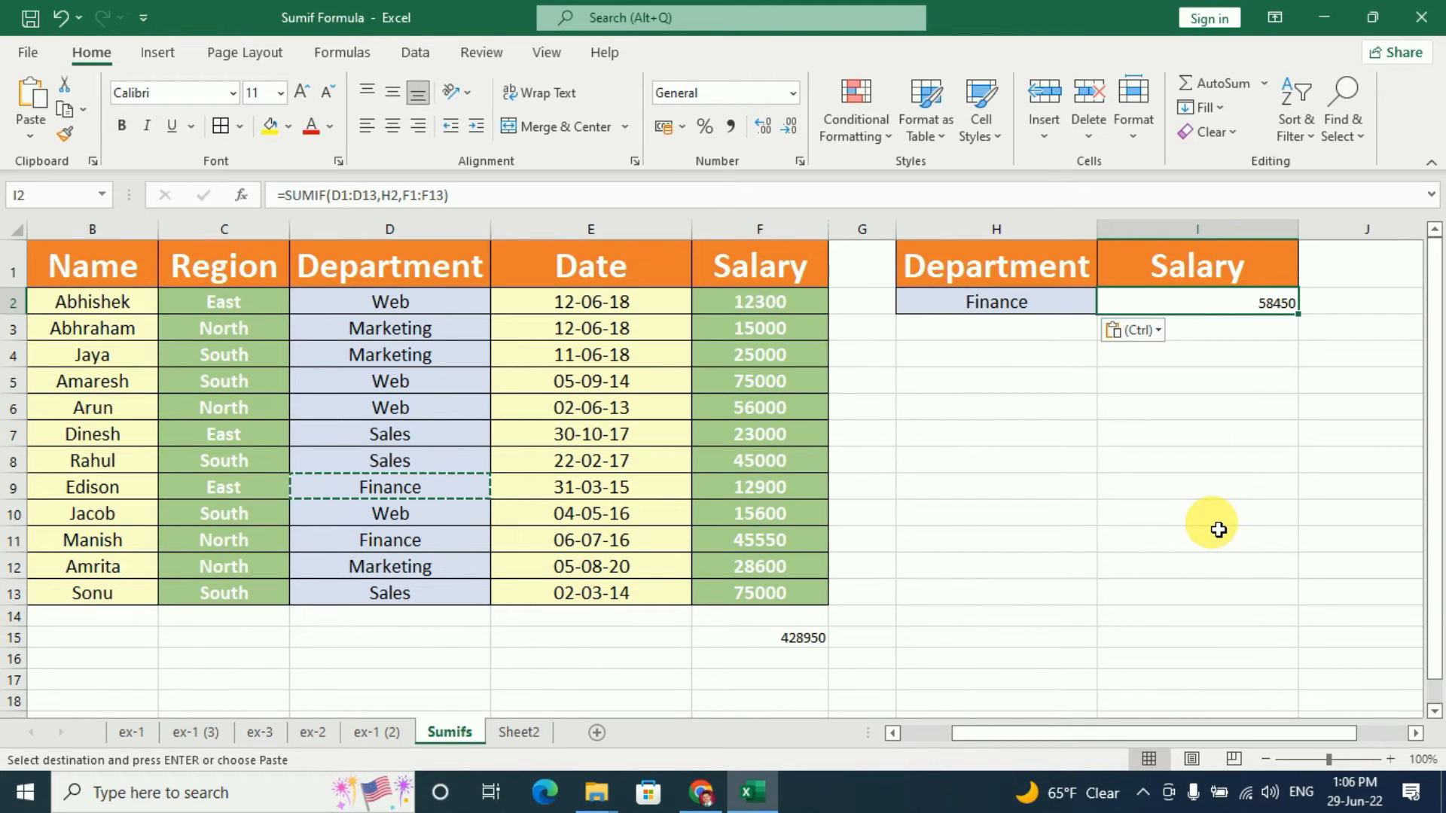
left_click(1026, 435)
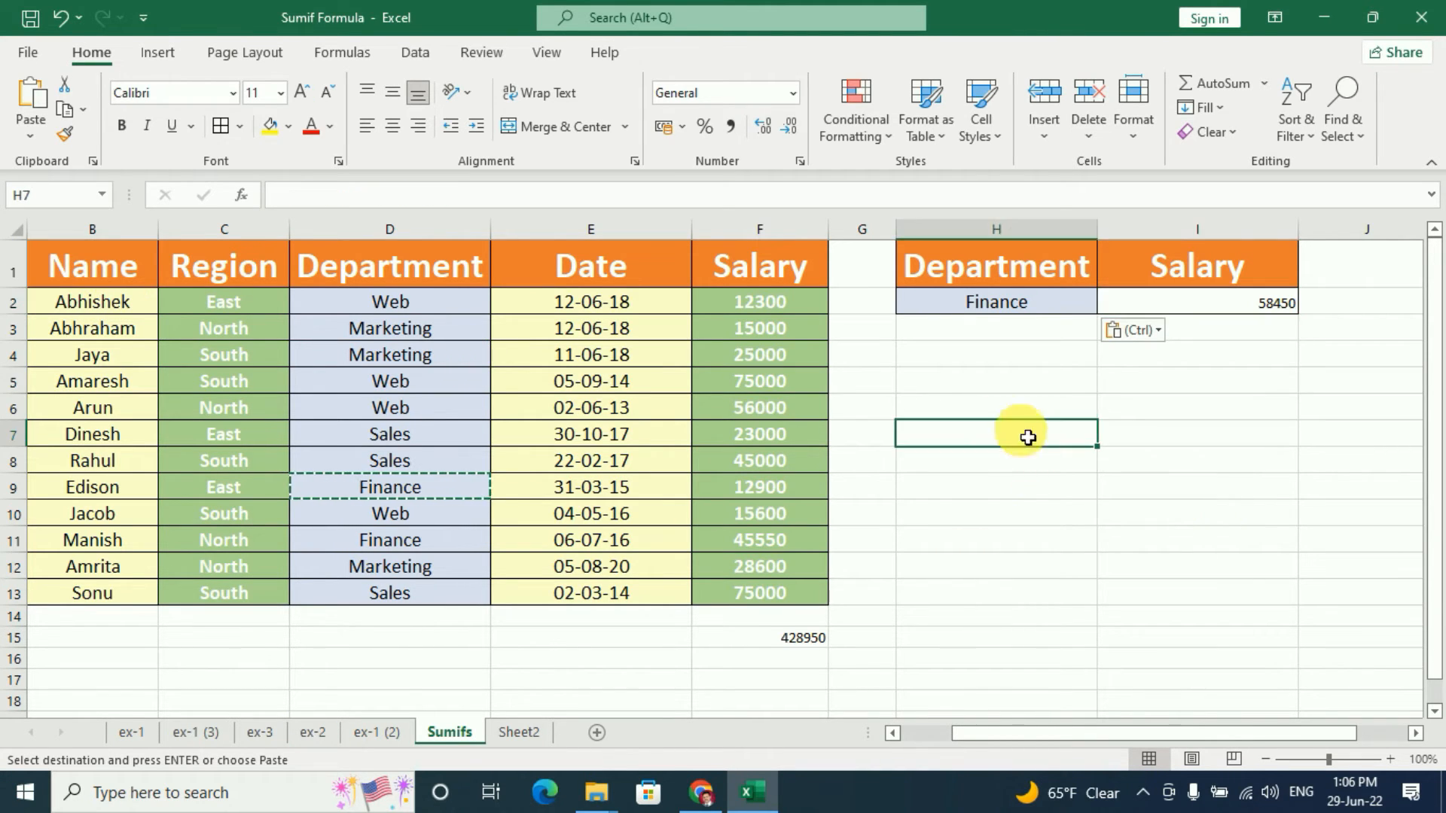
left_click(985, 414)
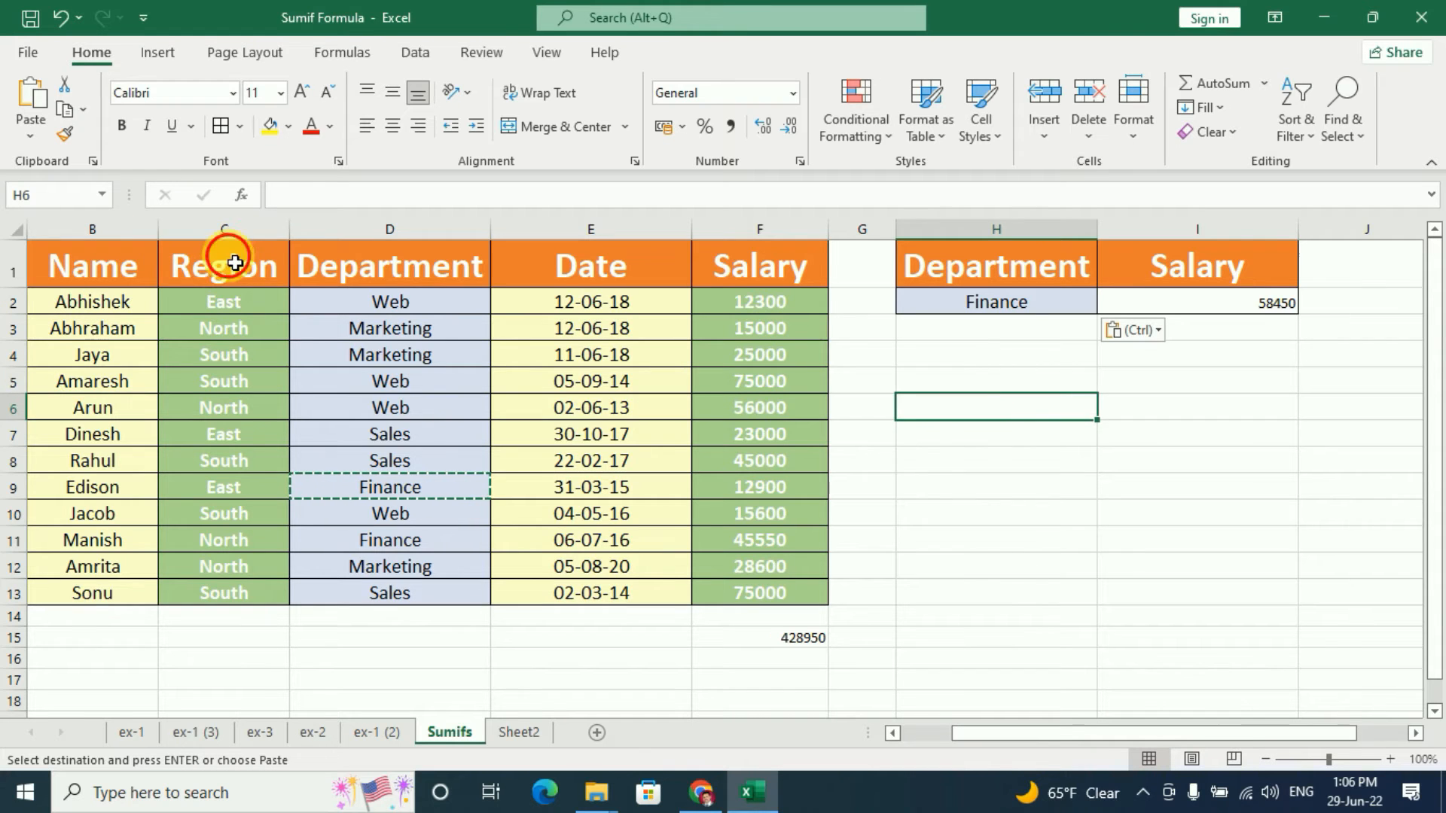
Copy the Region and Department headers from C1:D1 into H5:I5, keeping the source column widths.
left_click(387, 265)
left_click(794, 284)
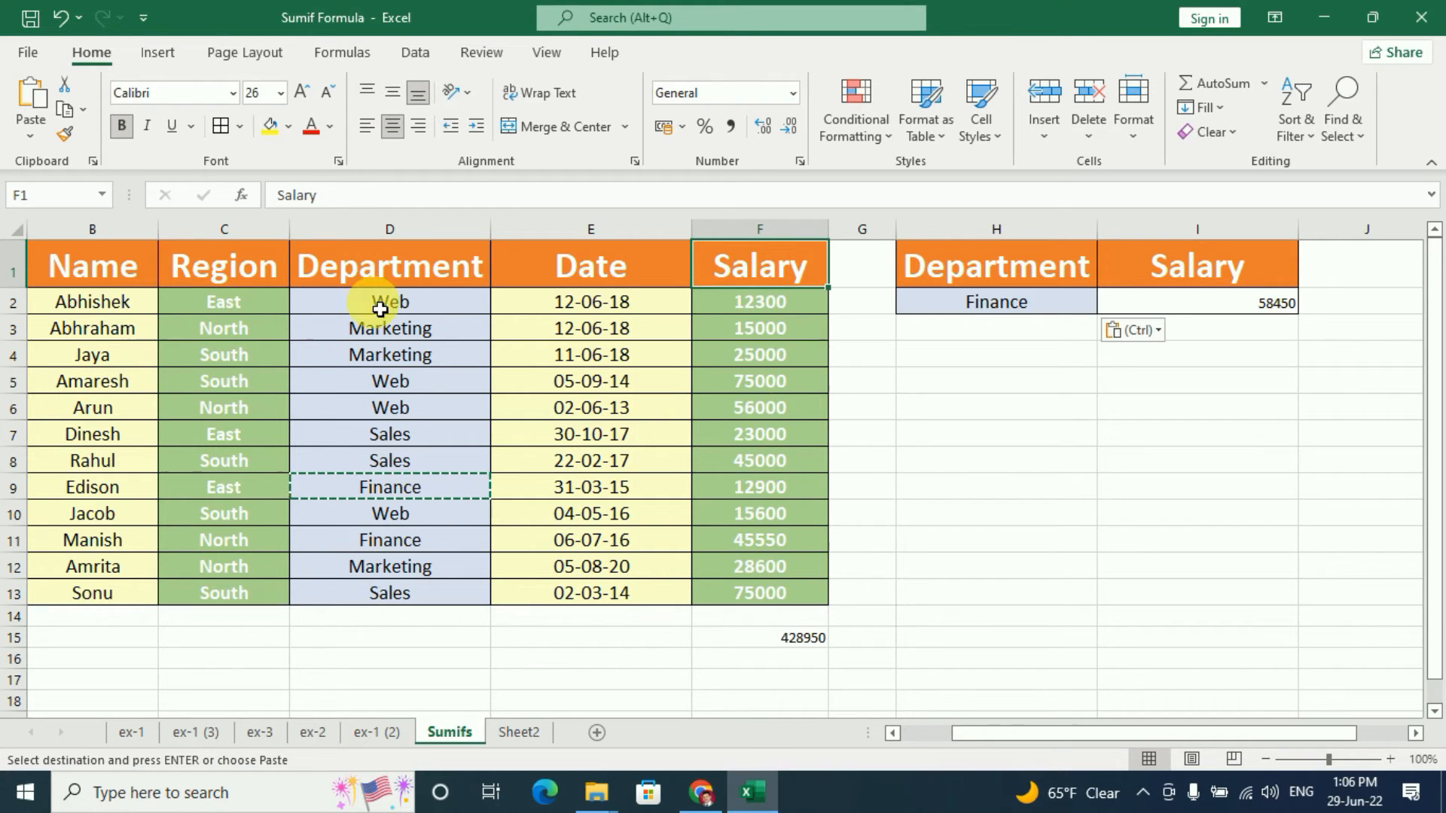
left_click_drag(251, 277, 357, 271)
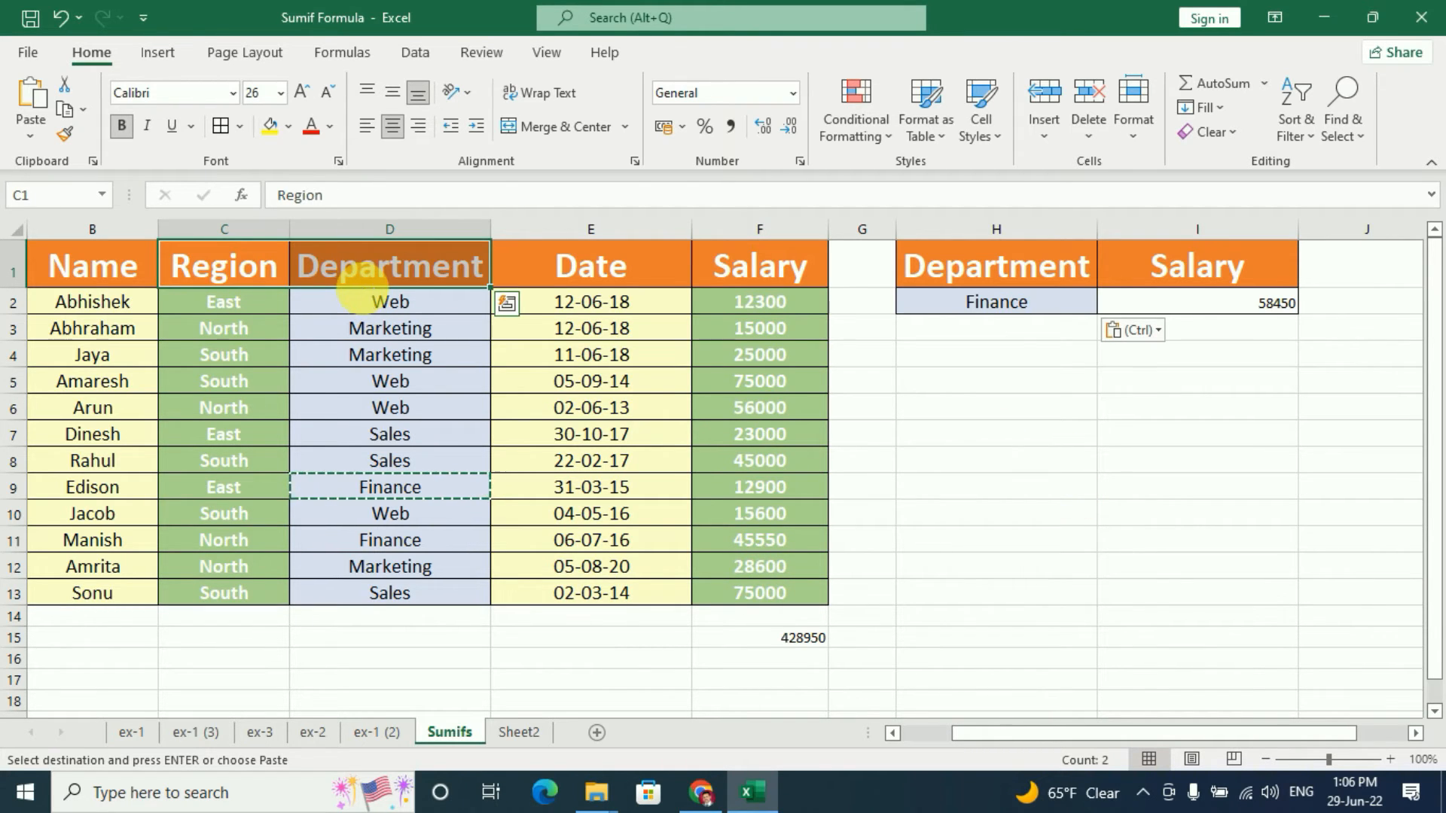
key("ctrl+c")
left_click(996, 388)
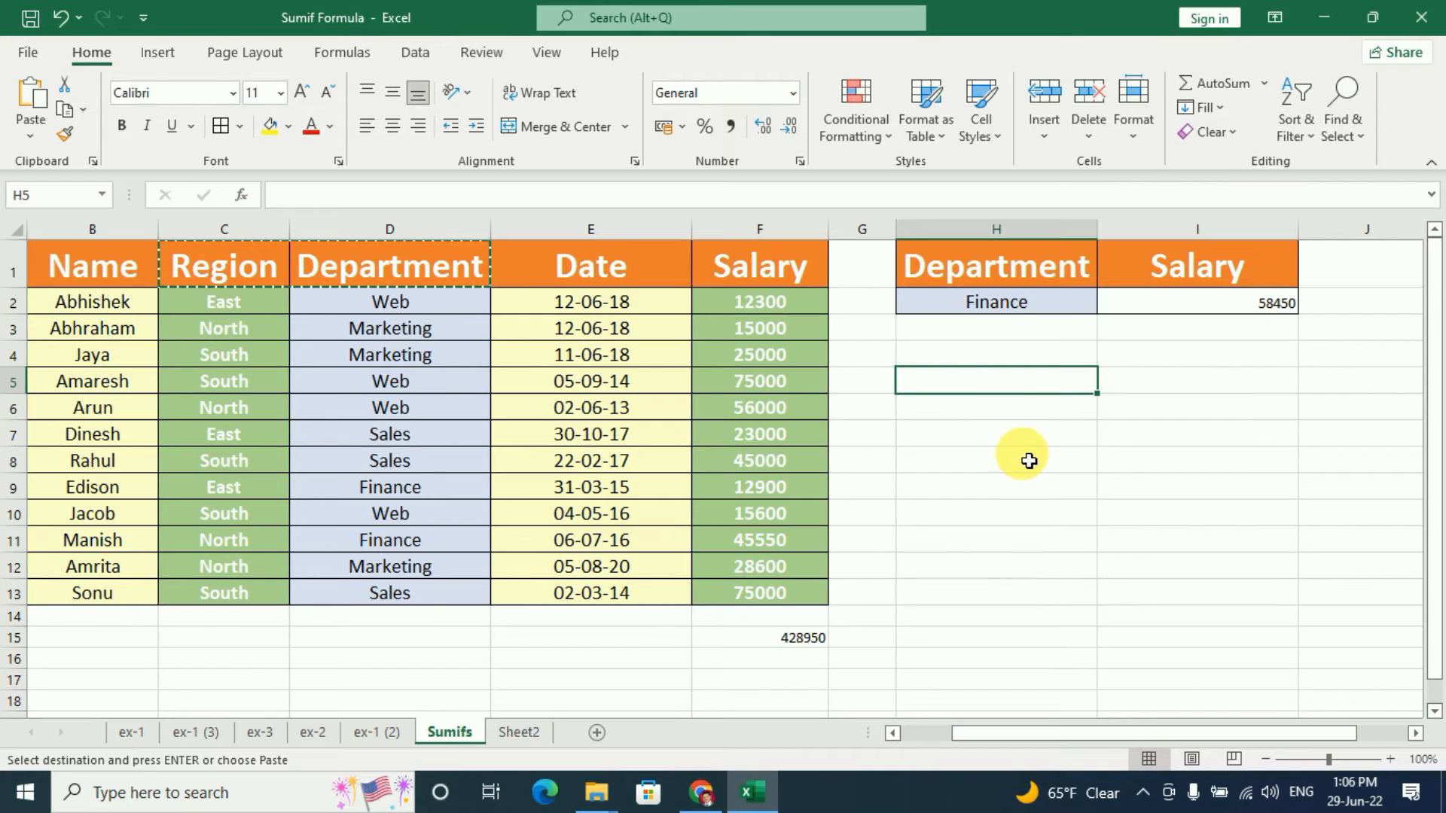
left_click(30, 134)
left_click(59, 197)
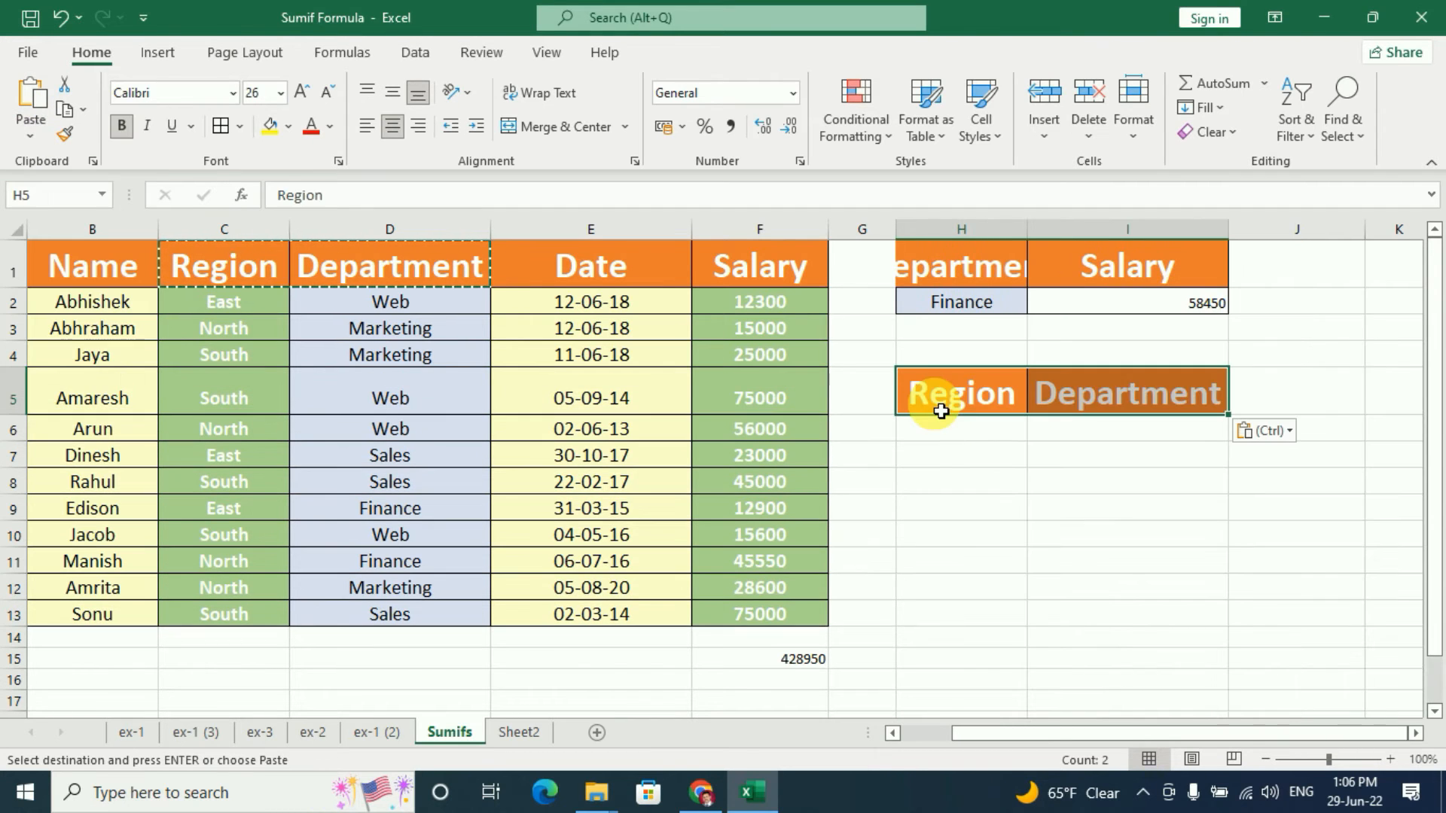
Copy the Salary header from F1 into J5 to complete the new header row.
left_click(760, 285)
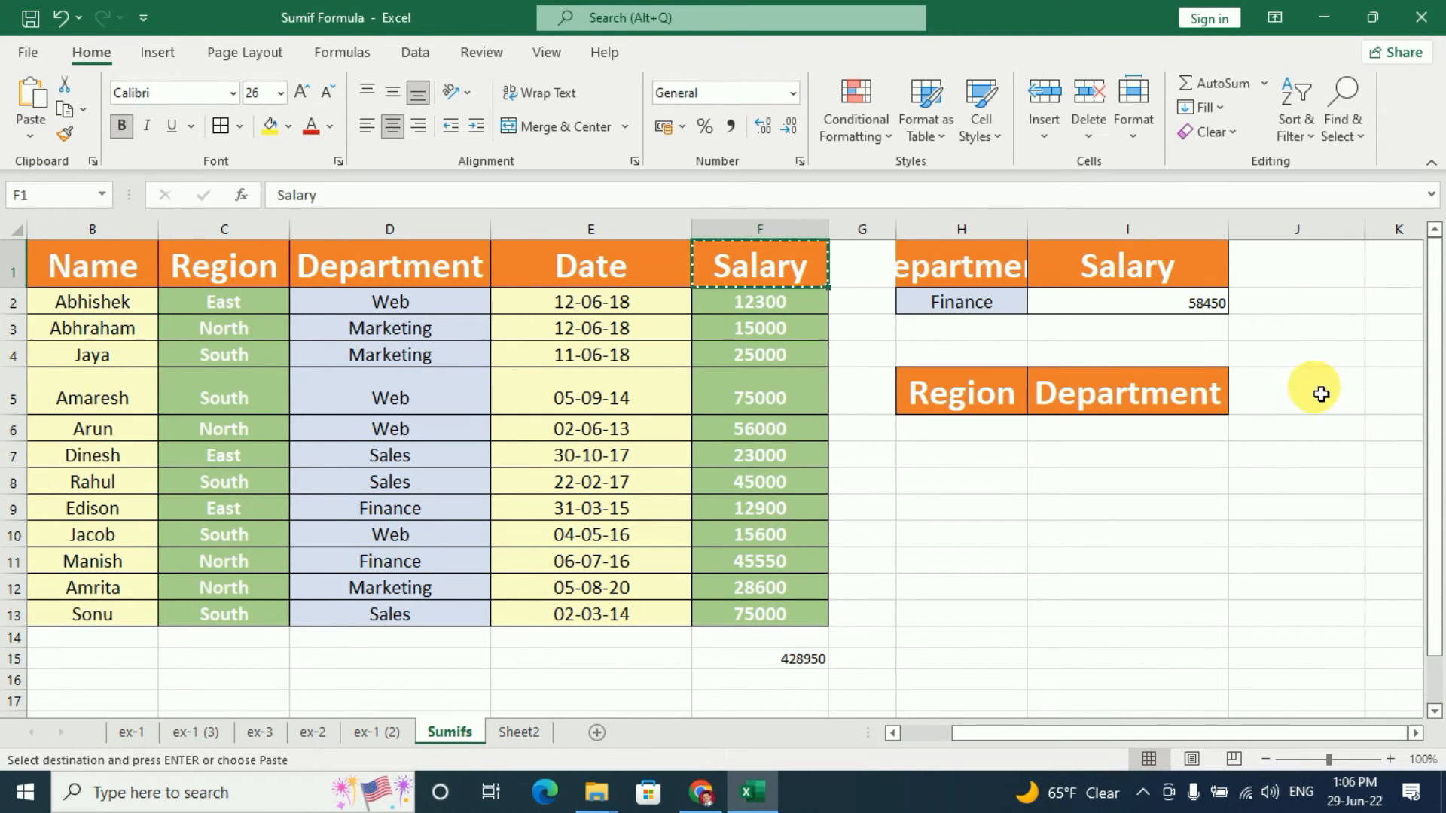
key("ctrl+c")
left_click(1284, 405)
key("ctrl+v")
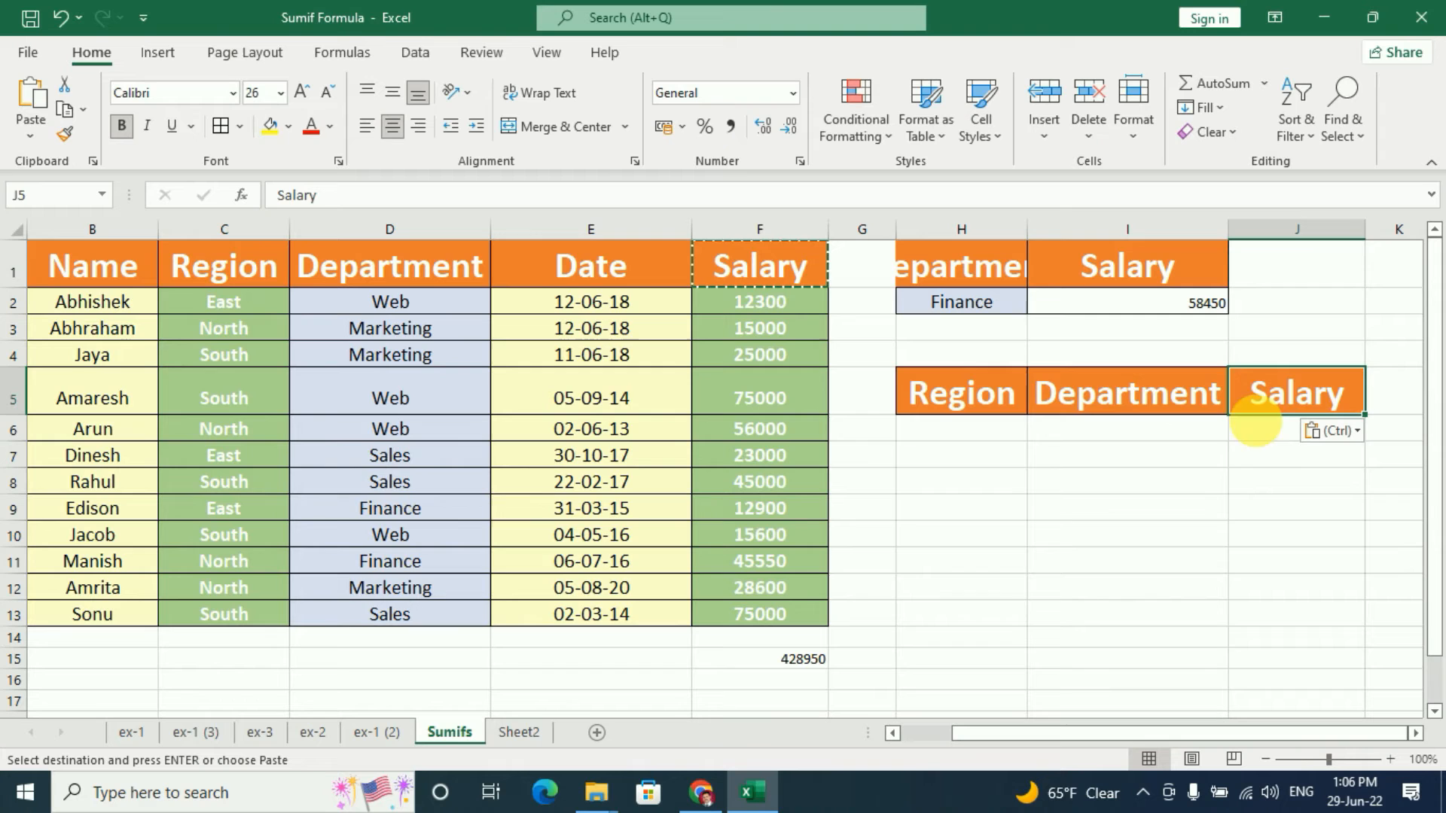
Add borders to the empty cells H6:J6 beneath the new headers and widen column H to fit its Department header.
left_click(1033, 459)
left_click(944, 433)
left_click_drag(940, 428, 1275, 429)
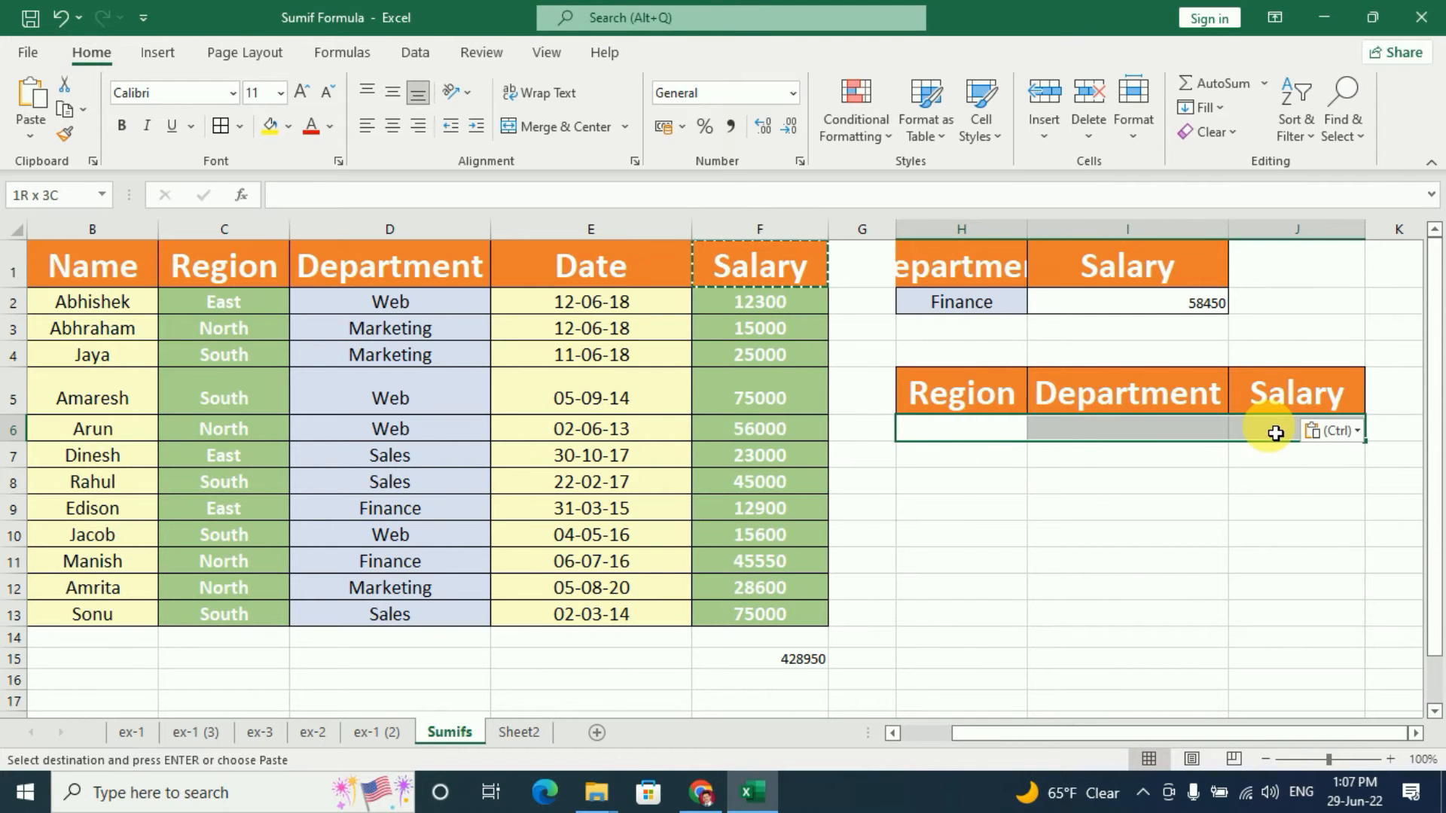
left_click(221, 128)
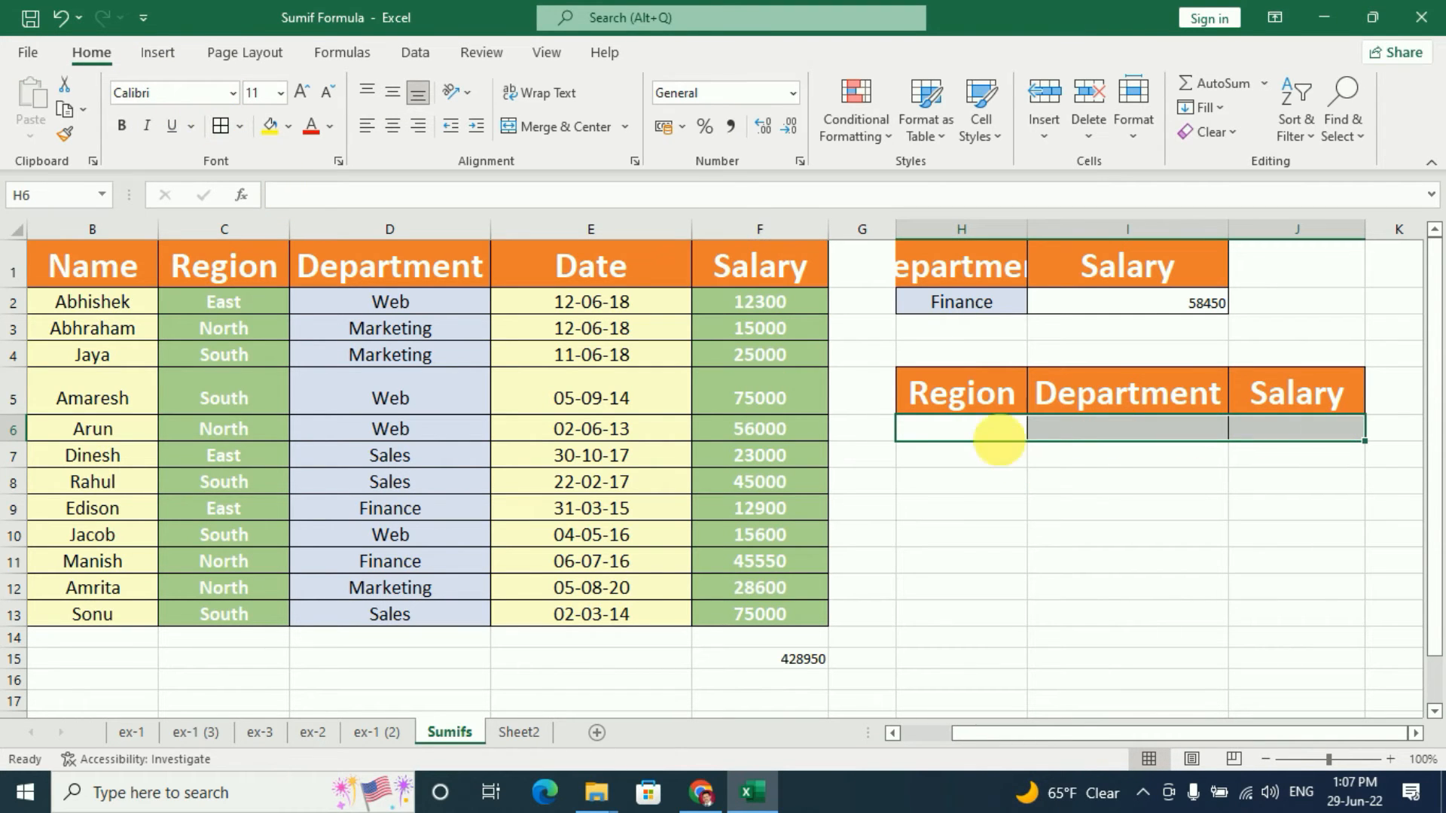
left_click(968, 452)
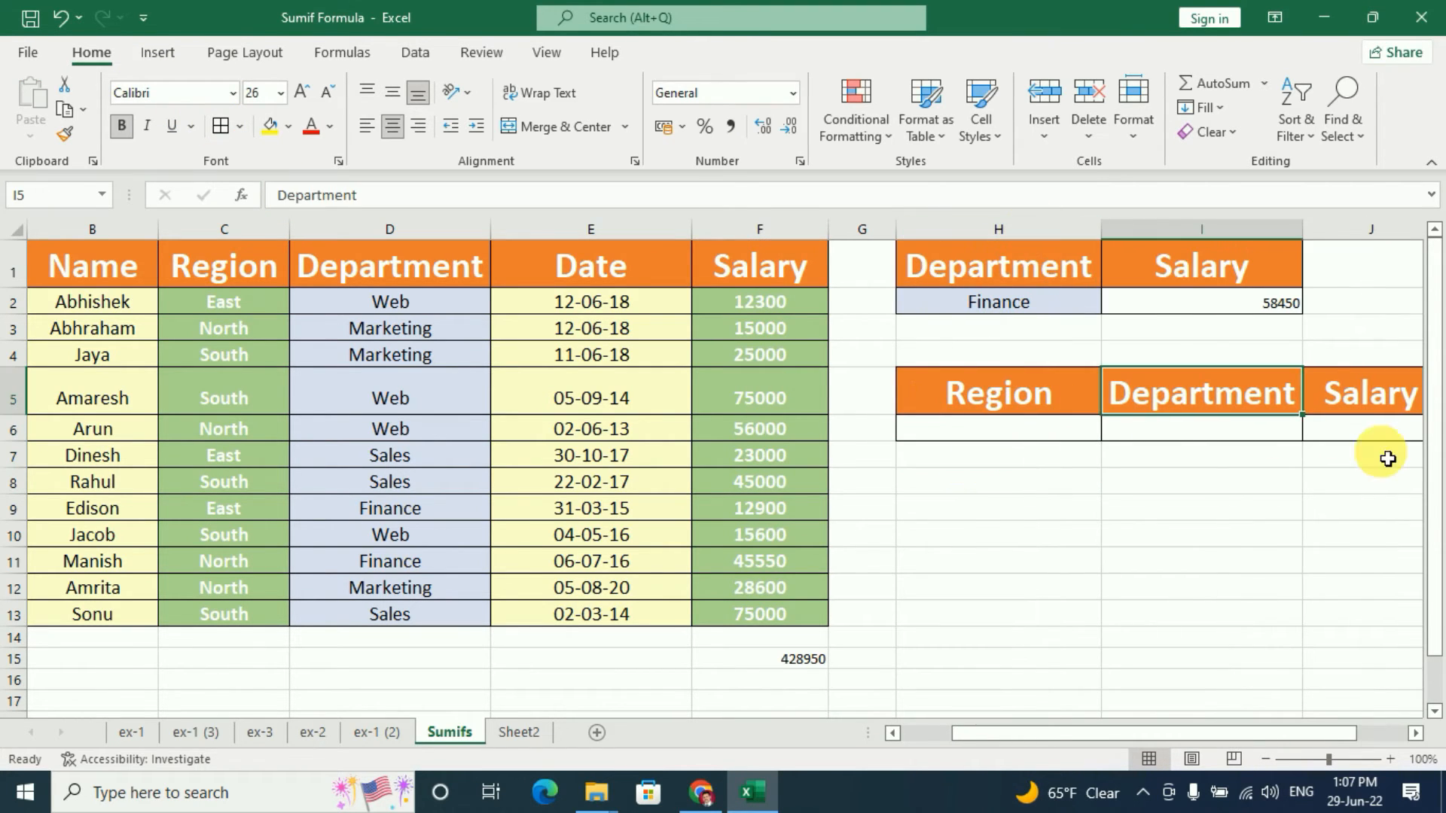
Reduce the font size of the Region, Department and Salary headers in H5:J5 by one increment.
left_click(1390, 429)
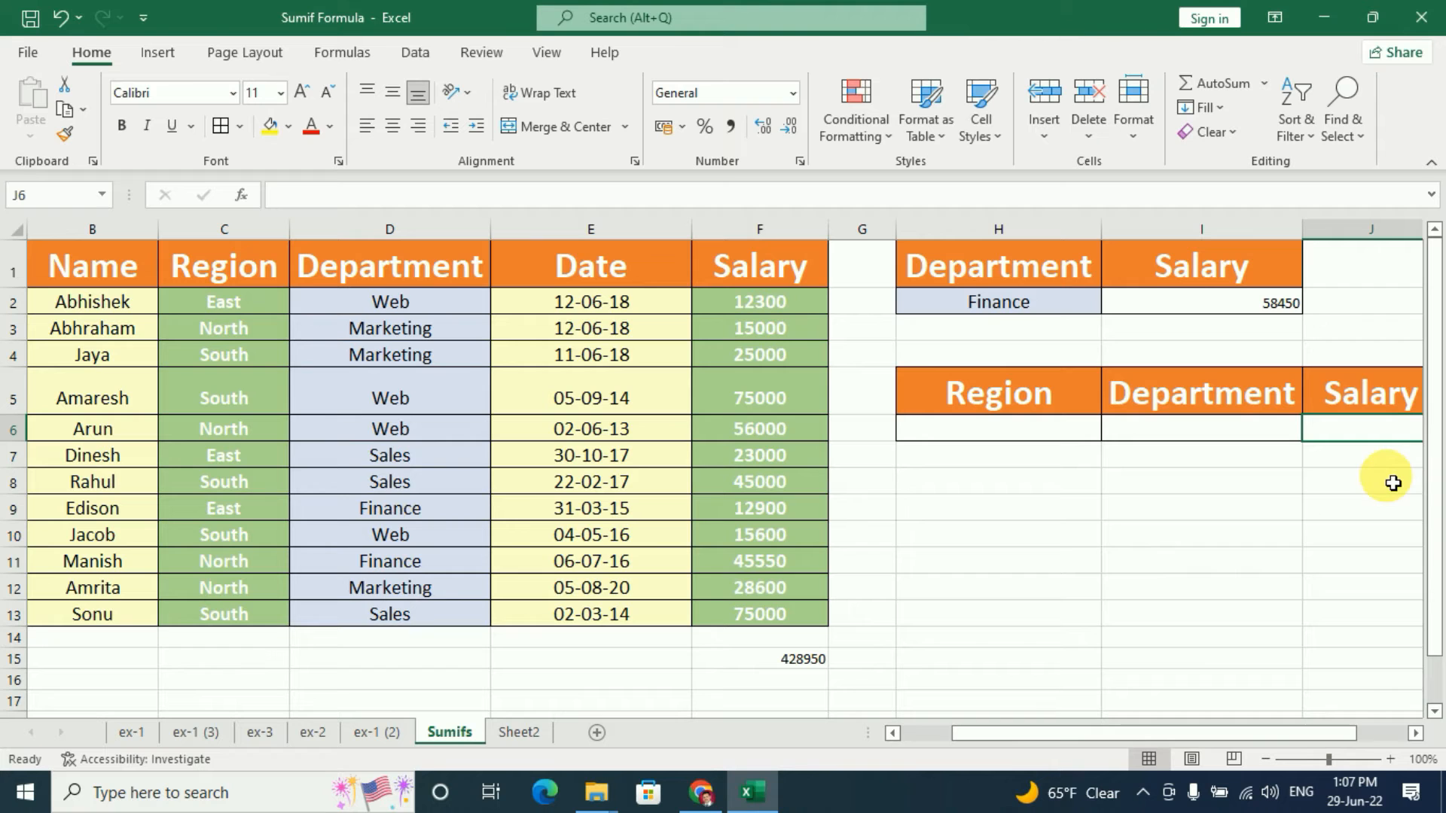
left_click(1419, 739)
left_click_drag(889, 410, 1197, 406)
left_click(329, 93)
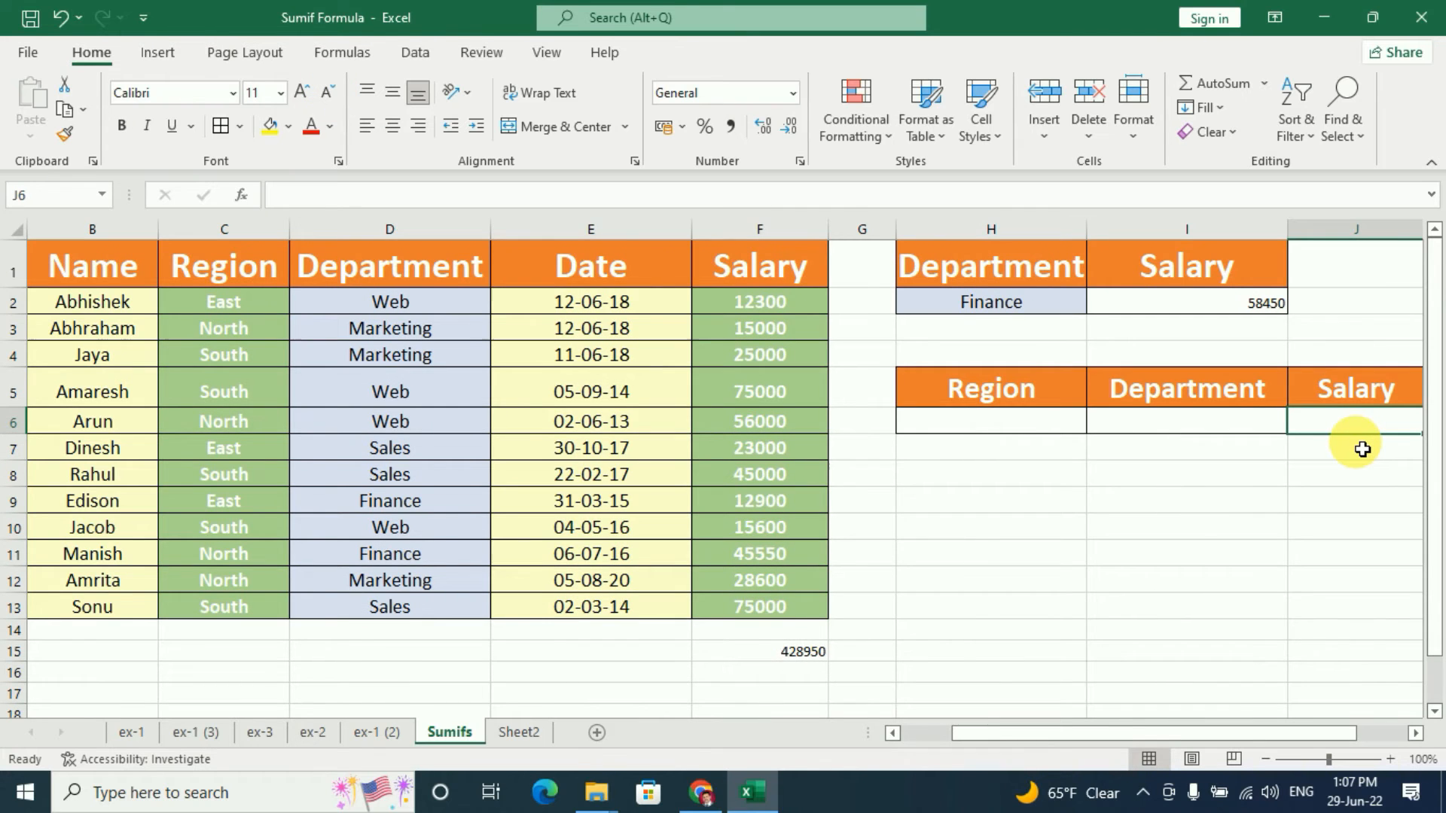
Start a SUMIFS formula in J6 with the Salary column F1:F13 as the sum range.
type("=")
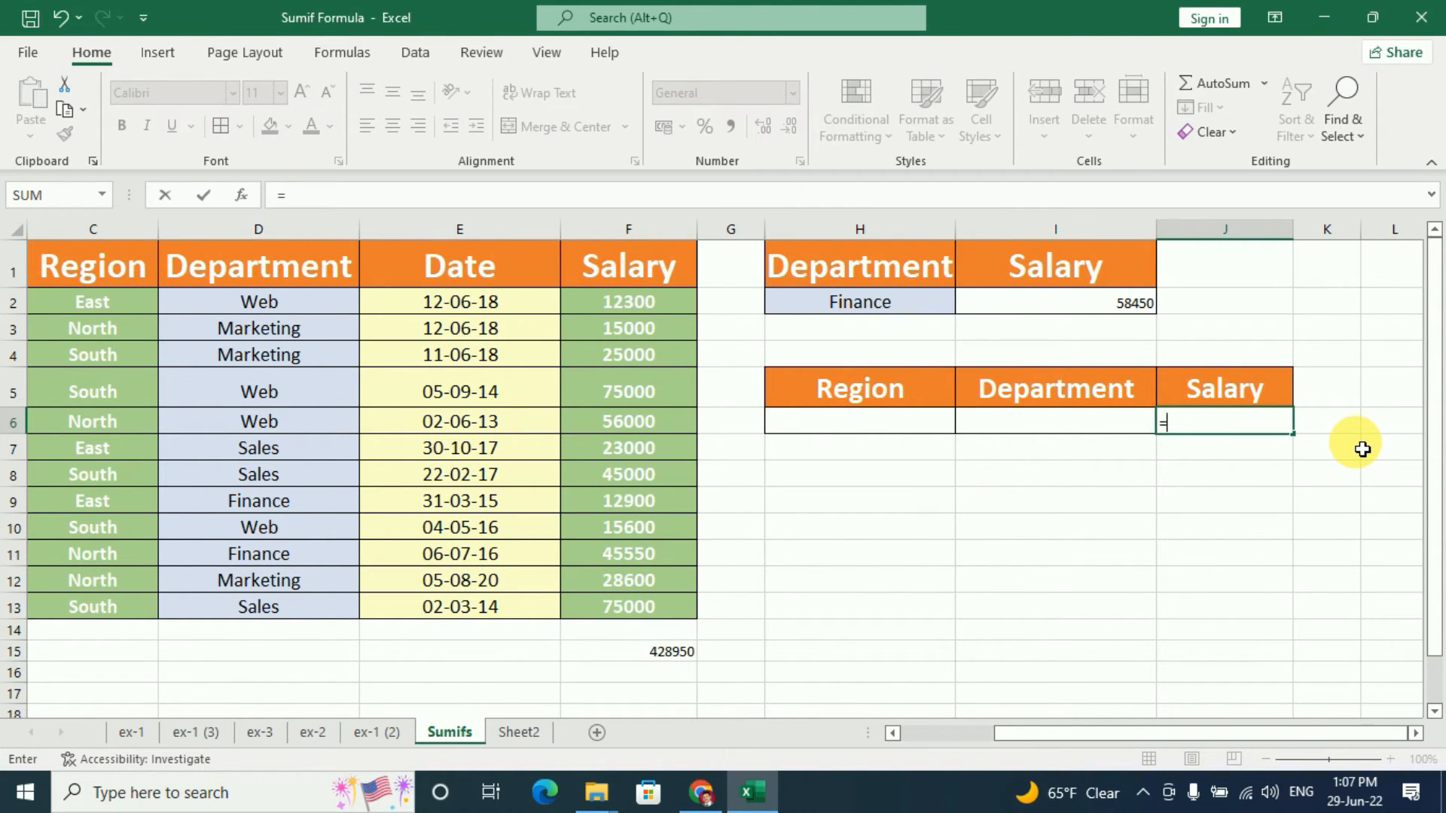
type("sumid")
key("BackSpace")
type("f")
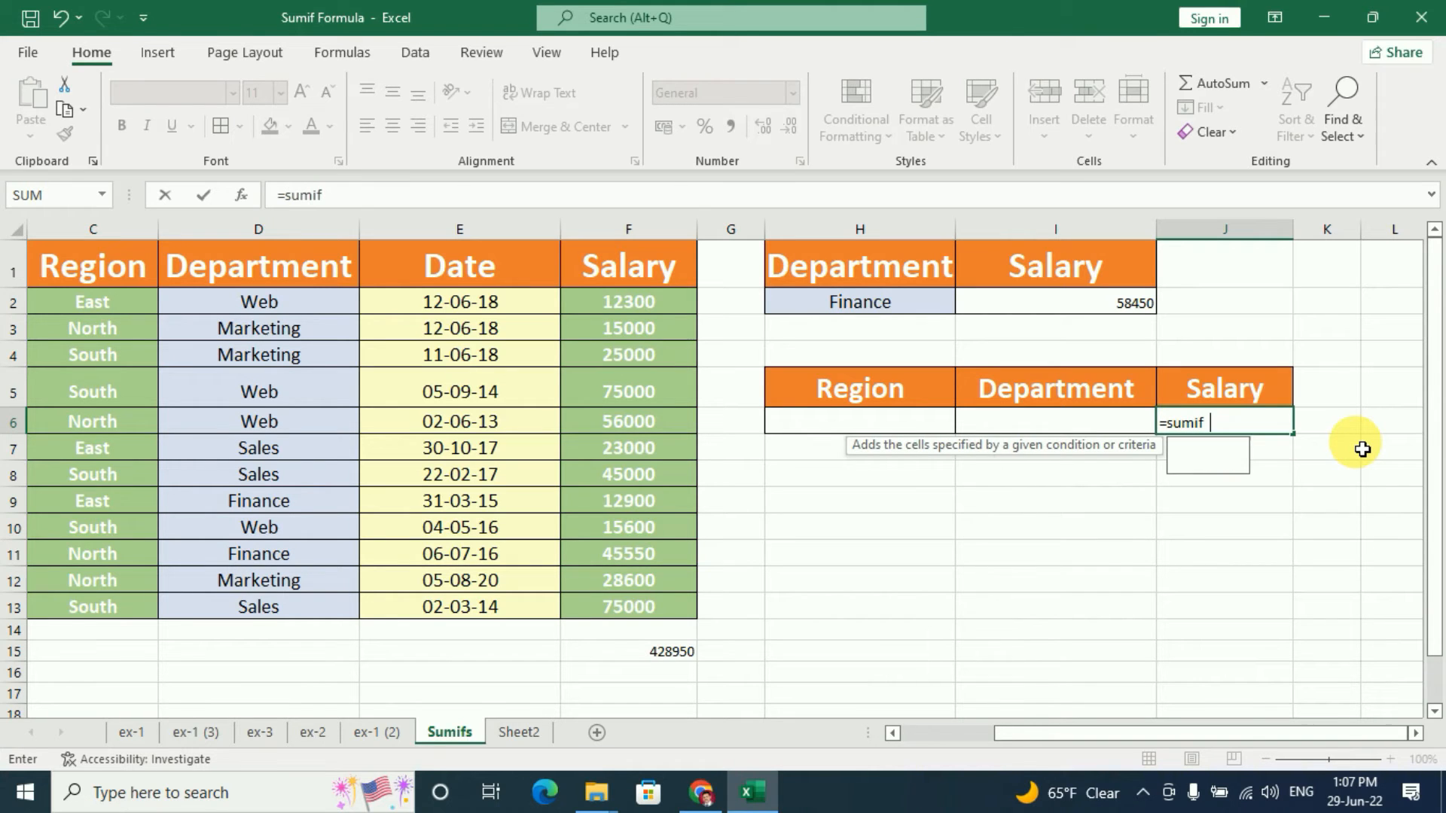
key("BackSpace")
type("s(")
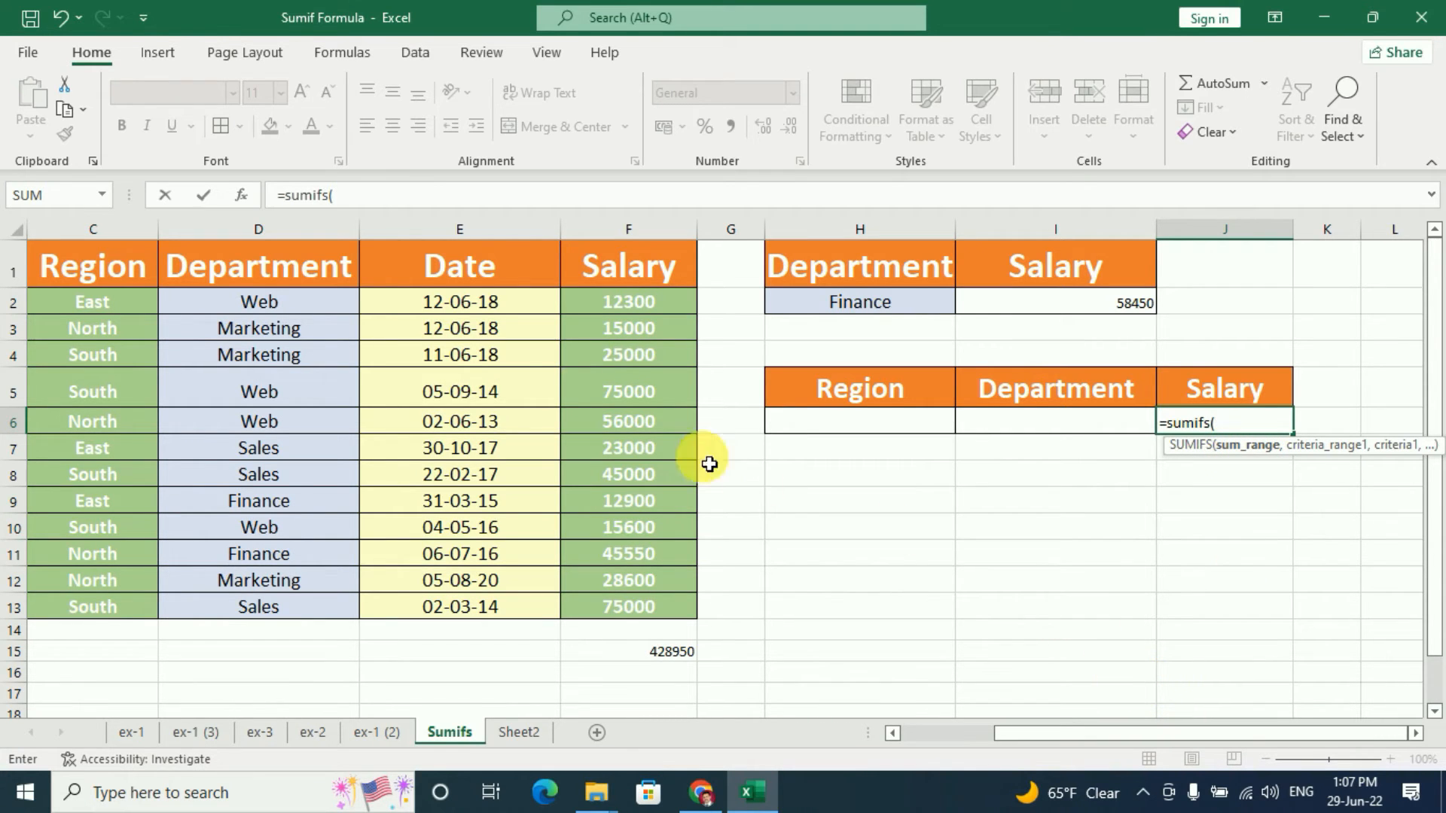
left_click_drag(603, 268, 630, 608)
type(",")
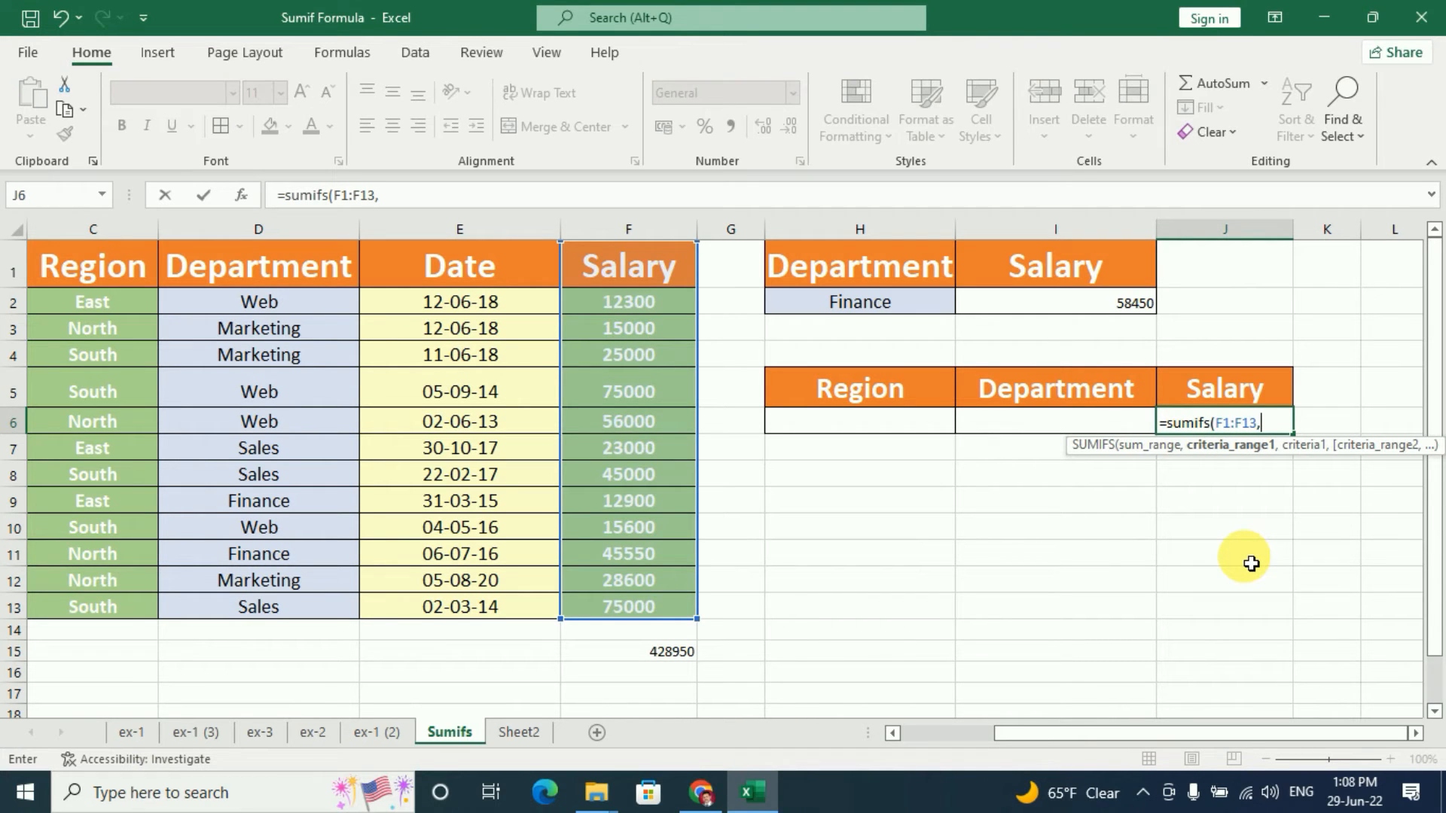
Add the Region column C1:C13 as the first criteria range of the SUMIFS formula, with H6 as its criterion.
left_click_drag(79, 269, 85, 612)
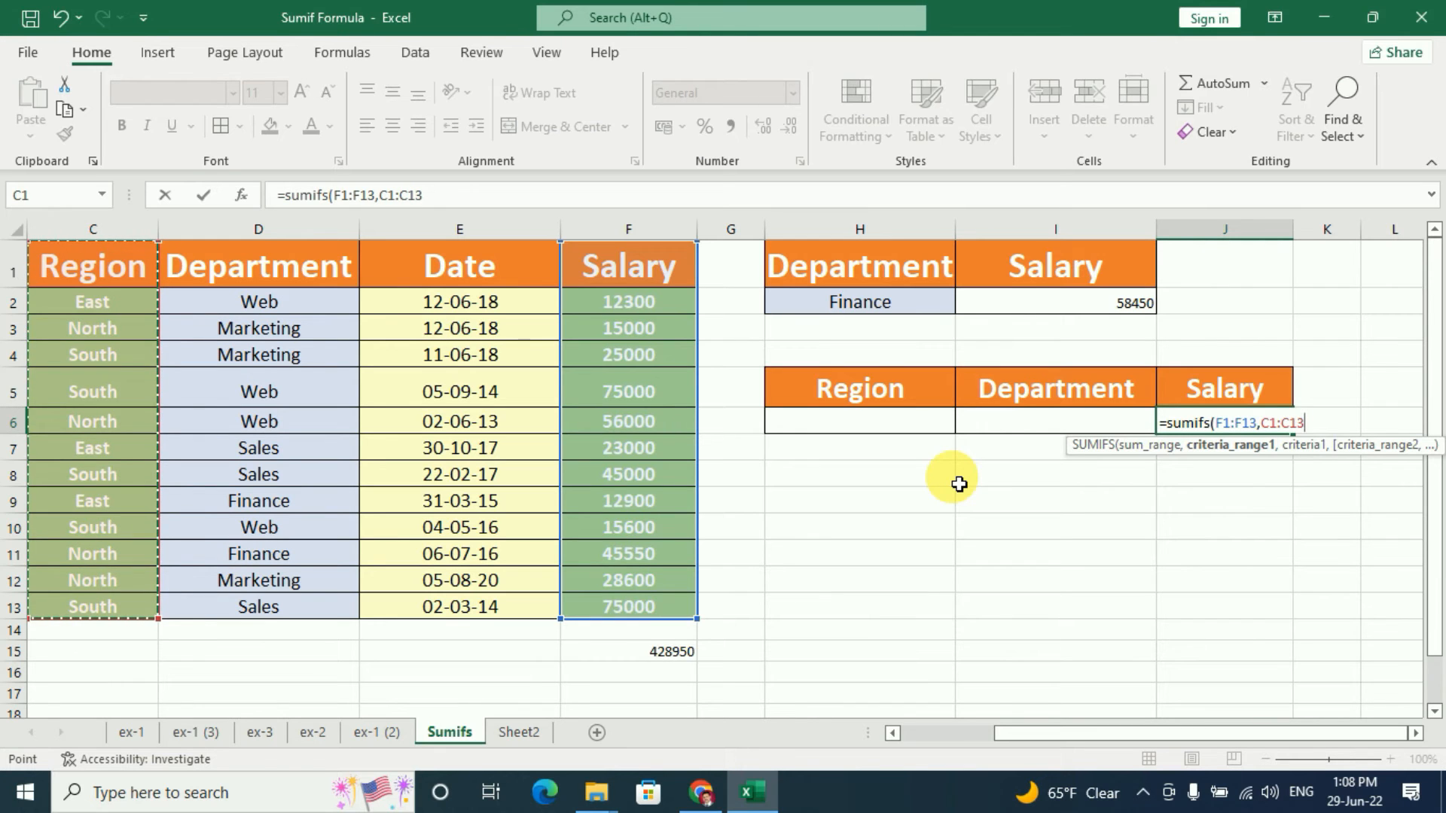
type(",")
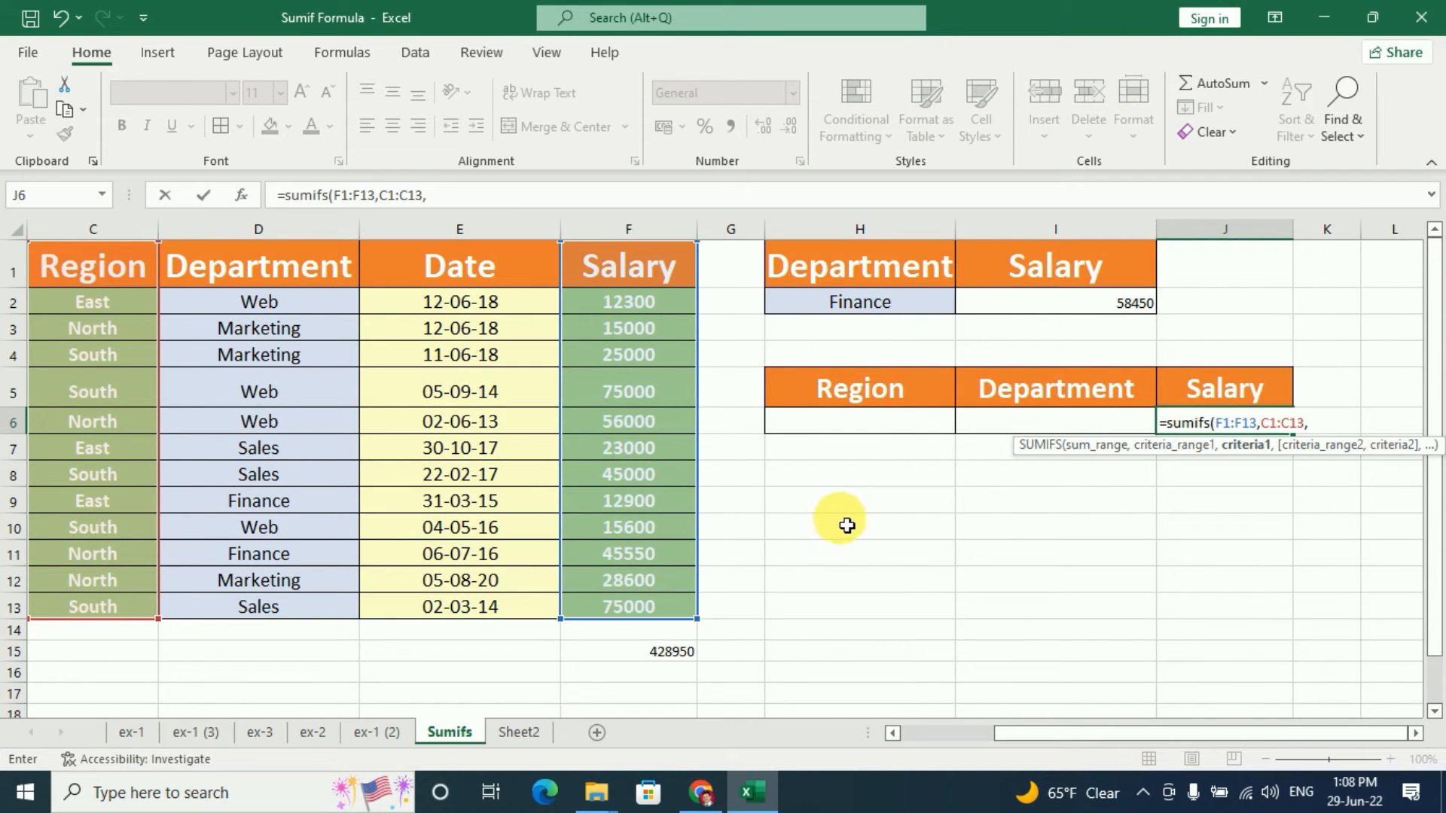
left_click(860, 430)
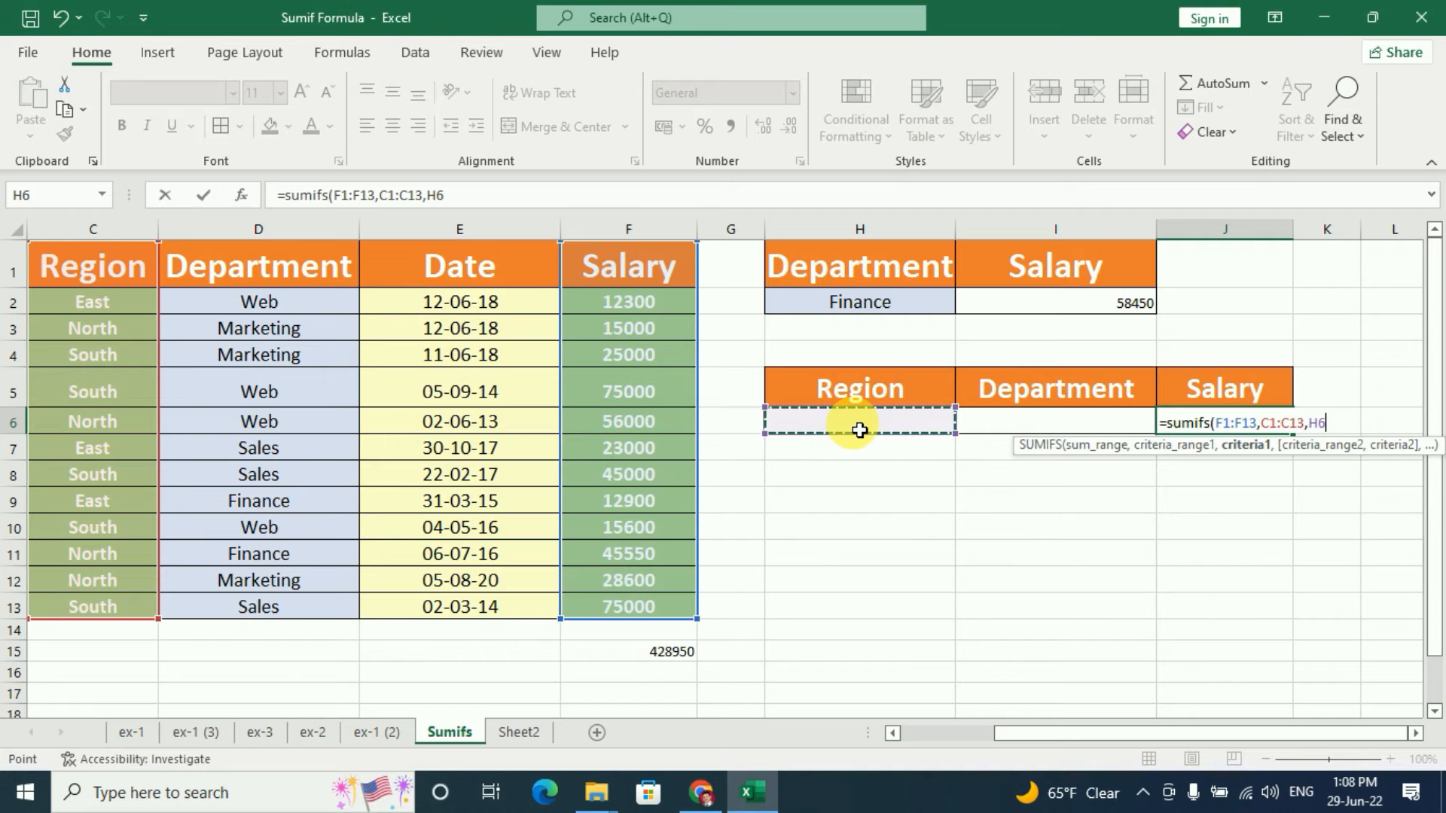
type(",")
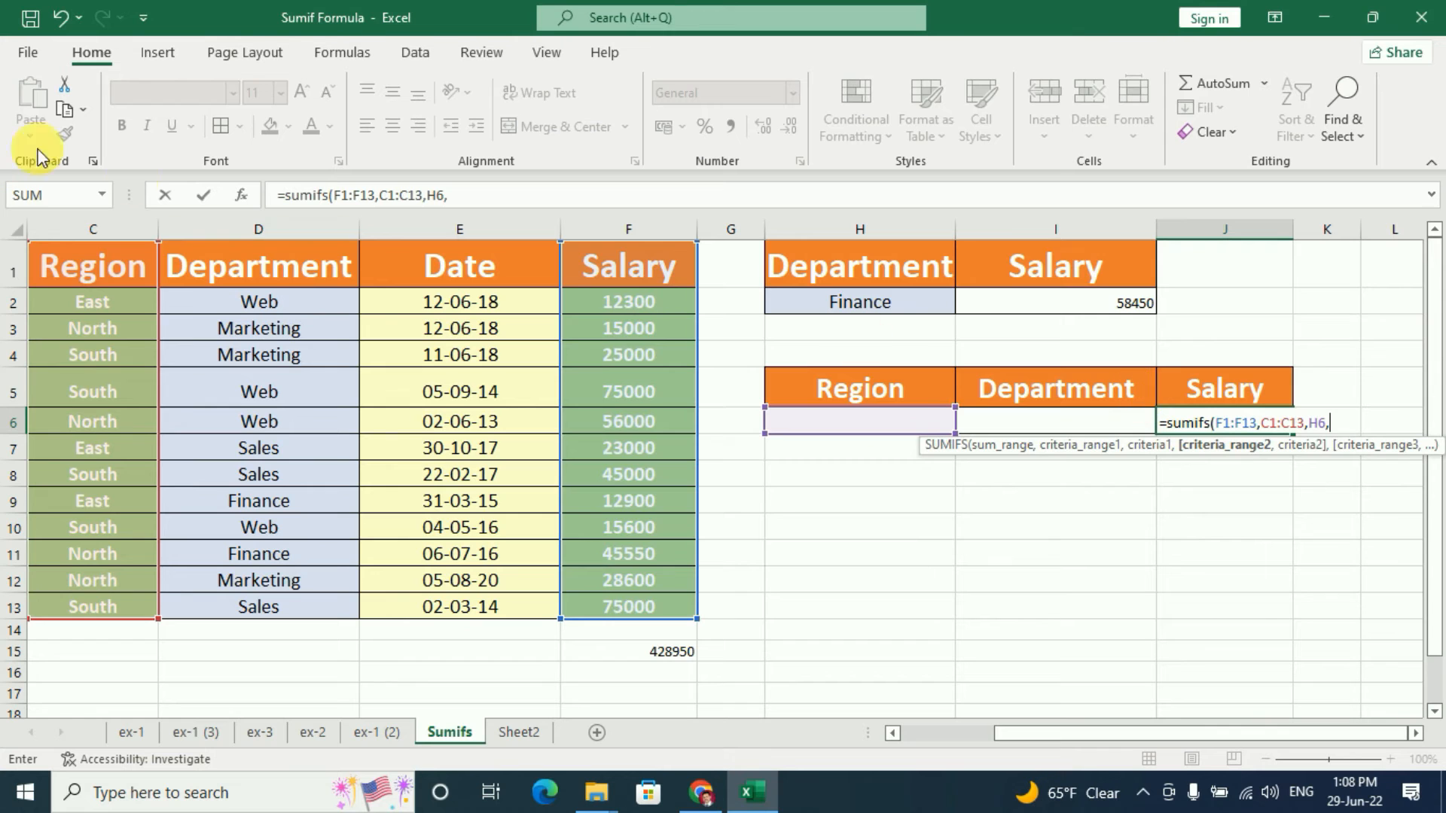
Add the Department column D1:D13 as the second criteria range with I6 as its criterion, and complete the SUMIFS formula.
left_click_drag(258, 260, 252, 607)
type(",")
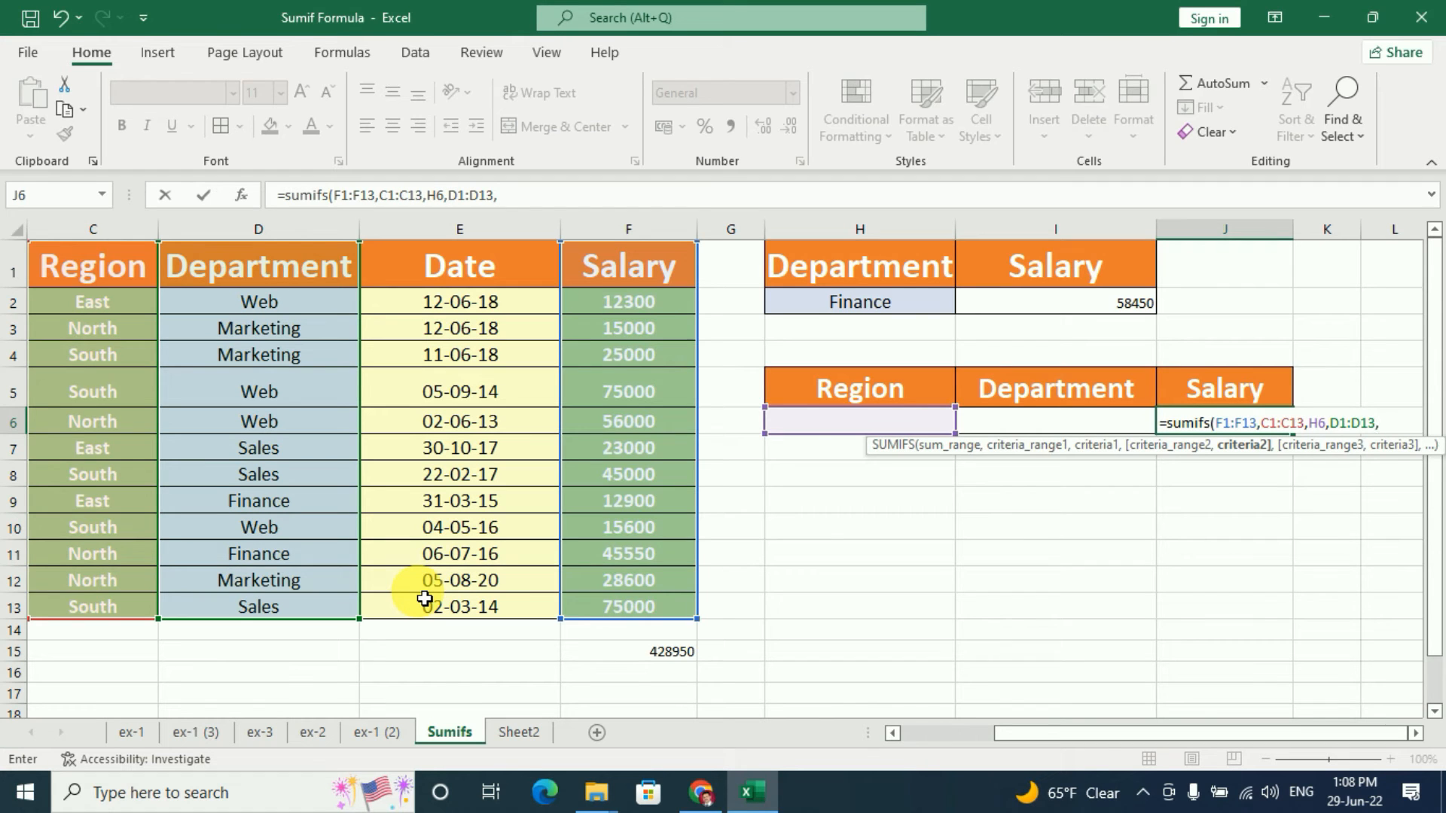
left_click(1073, 425)
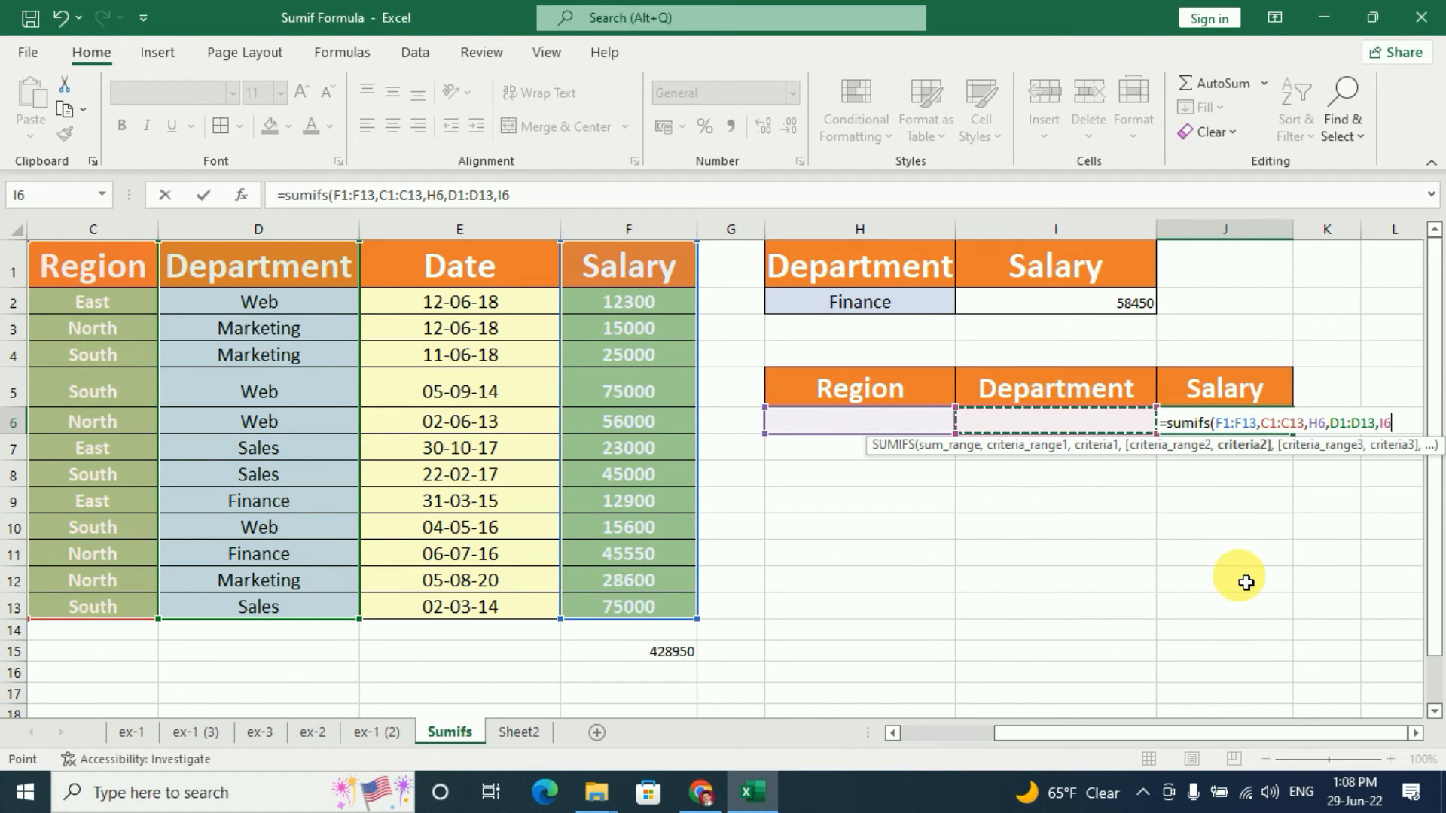
type(")")
key("Return")
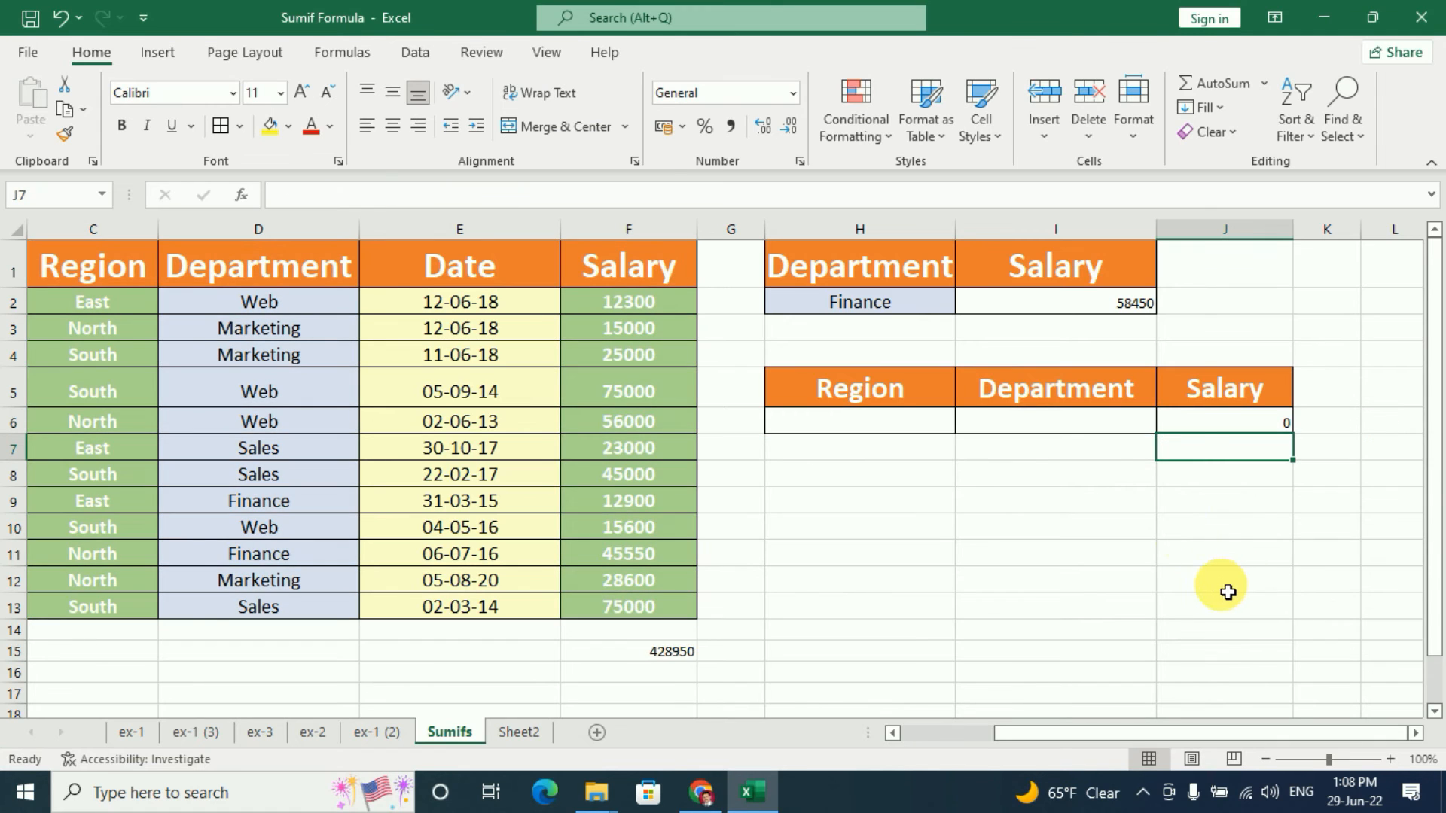
Copy the North and Marketing entries from C3:D3 into H6:I6 as the region and department criteria.
left_click(917, 426)
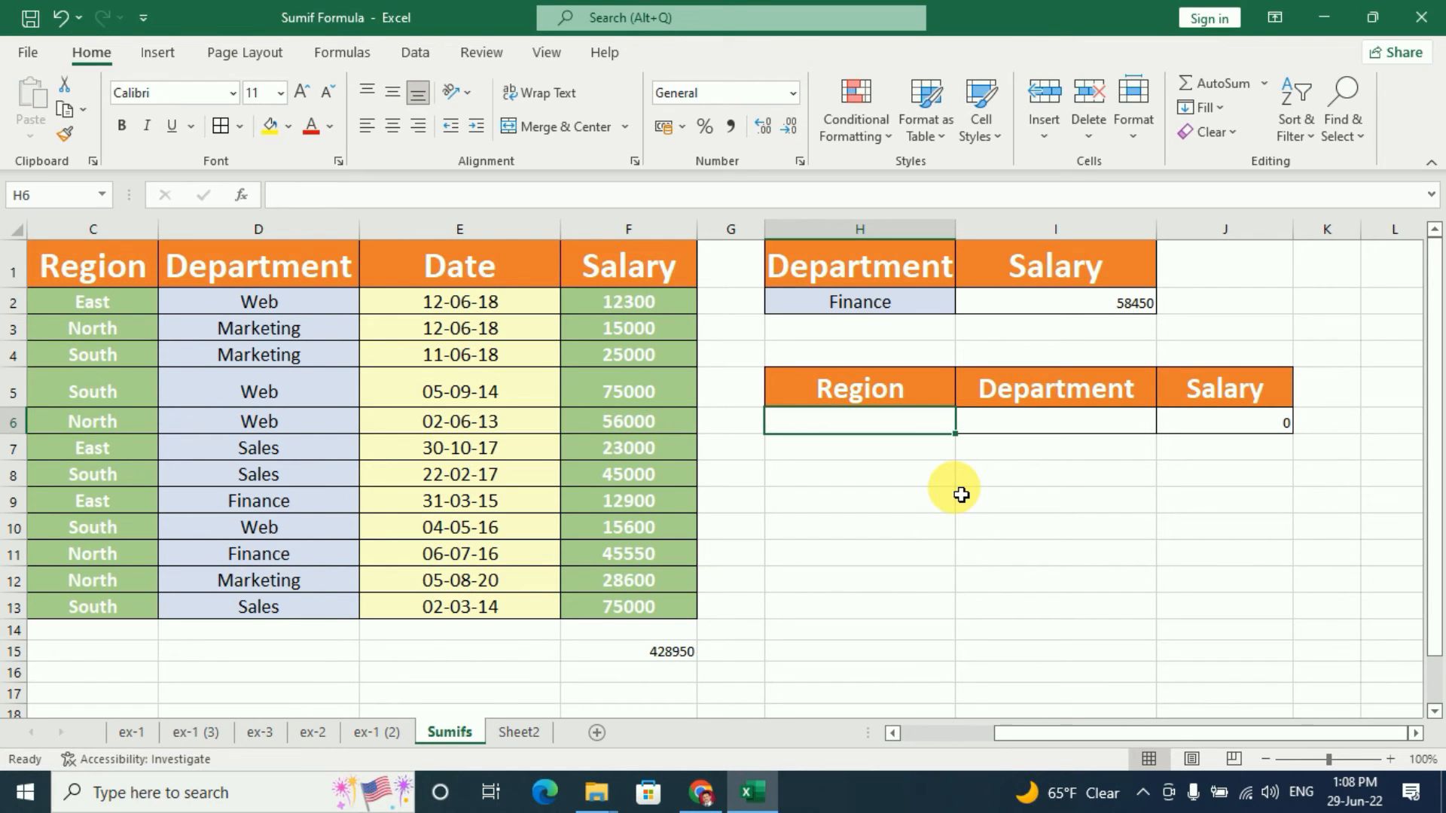
left_click_drag(129, 336, 226, 343)
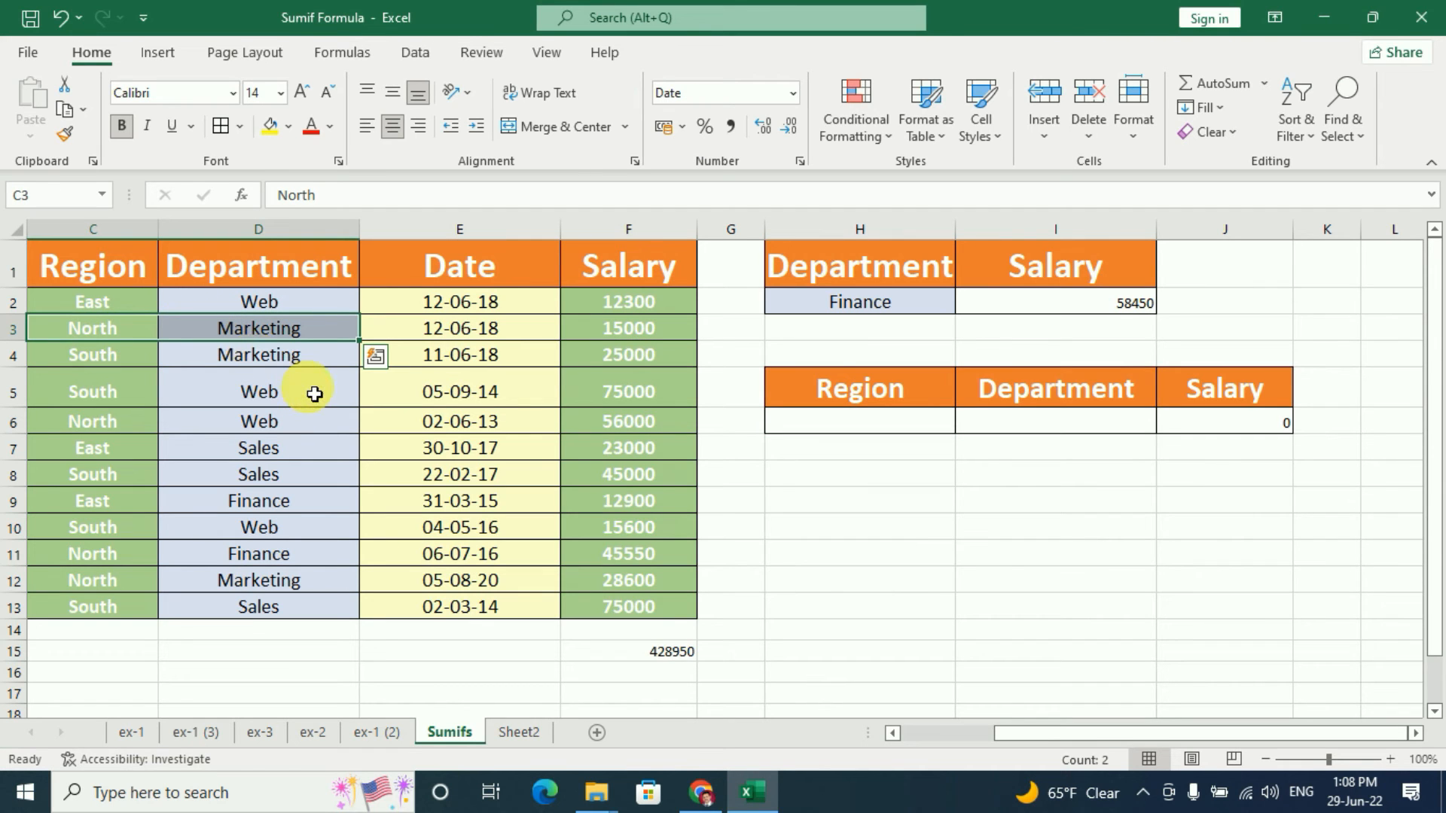
key("ctrl+c")
left_click(851, 423)
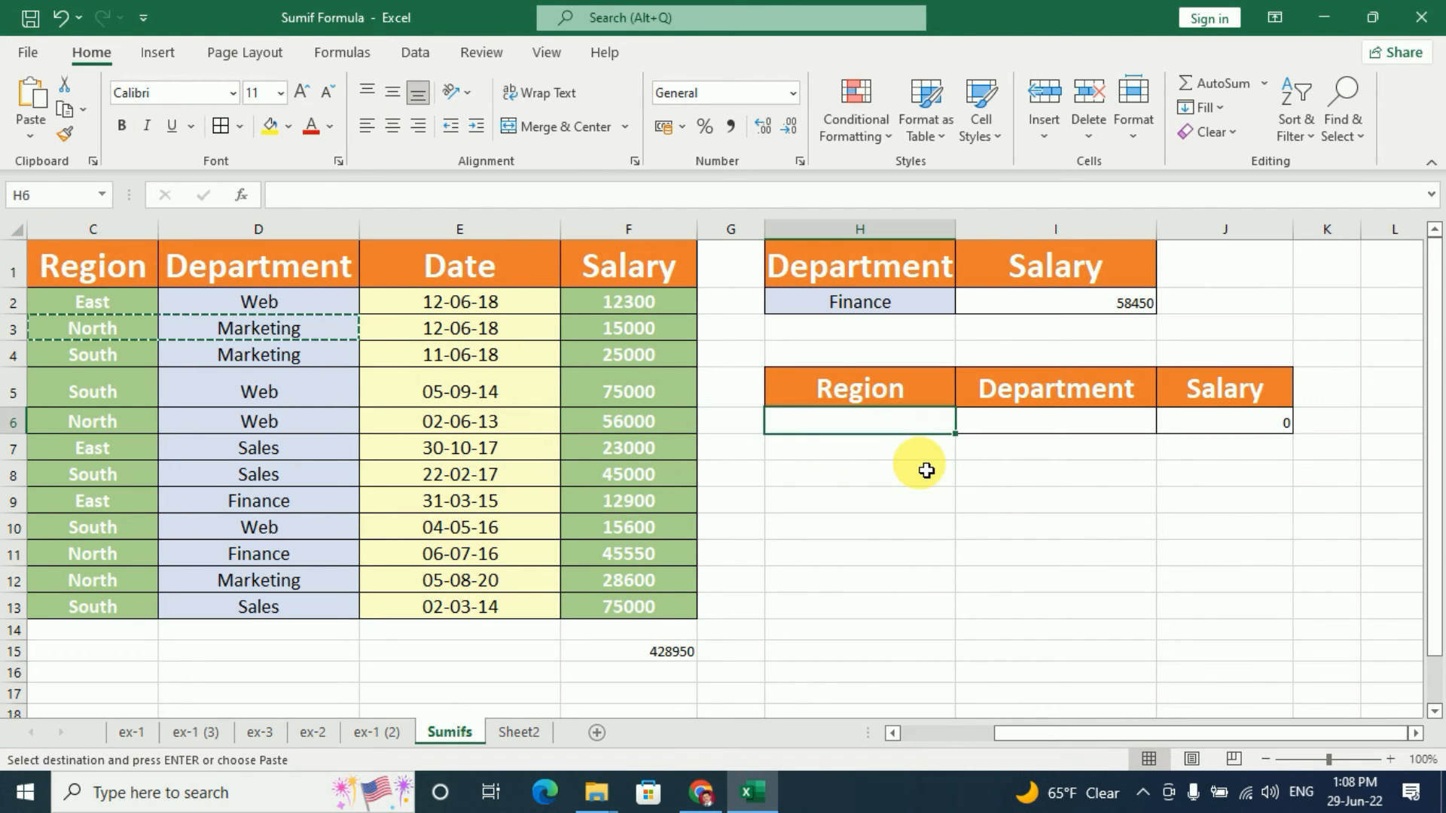
key("ctrl+v")
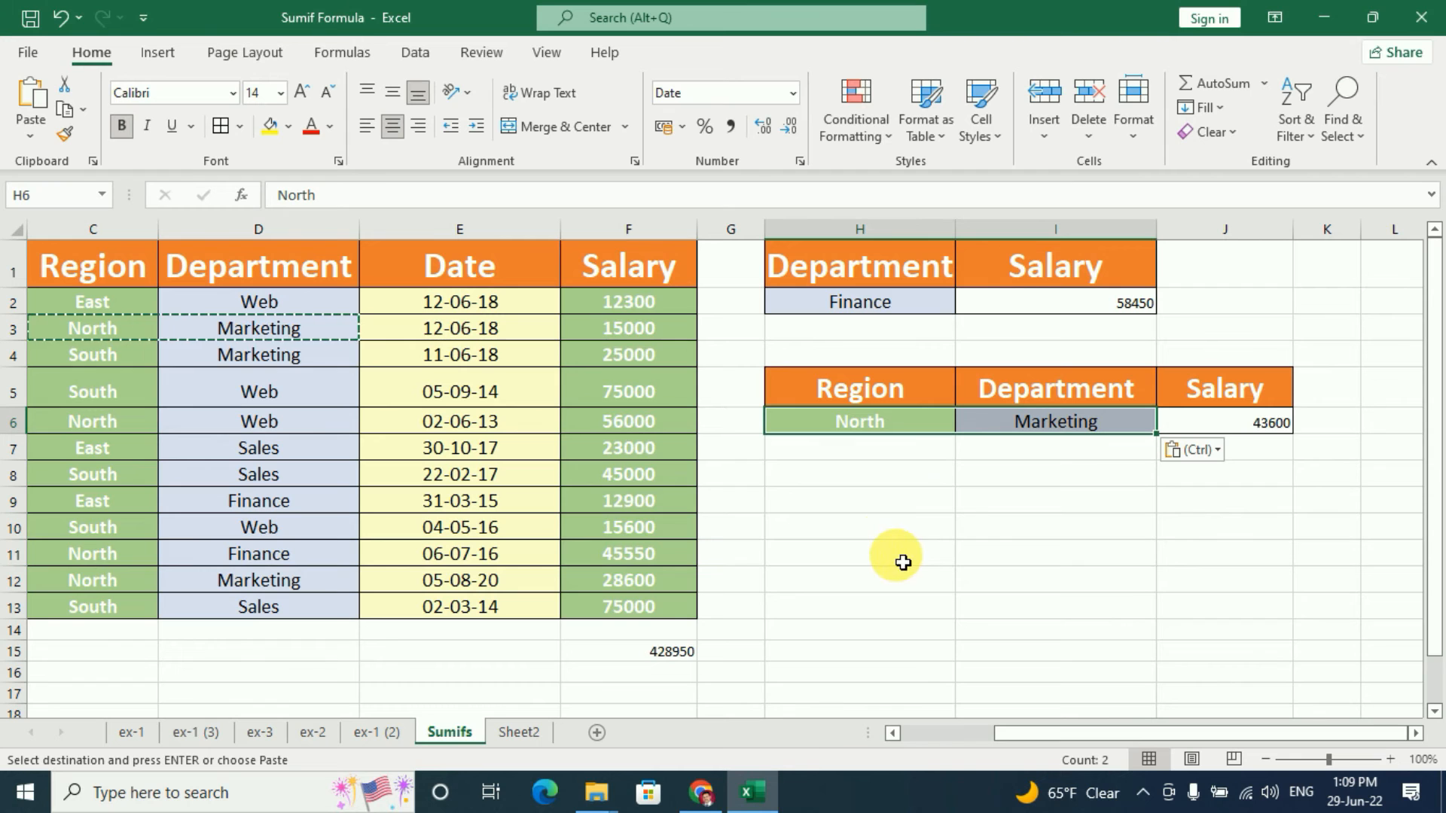
Check the SUMIFS total in J6 against the salaries of the North Marketing rows, rows 3 and 12.
left_click_drag(900, 423, 1025, 426)
left_click(141, 328)
left_click(307, 329)
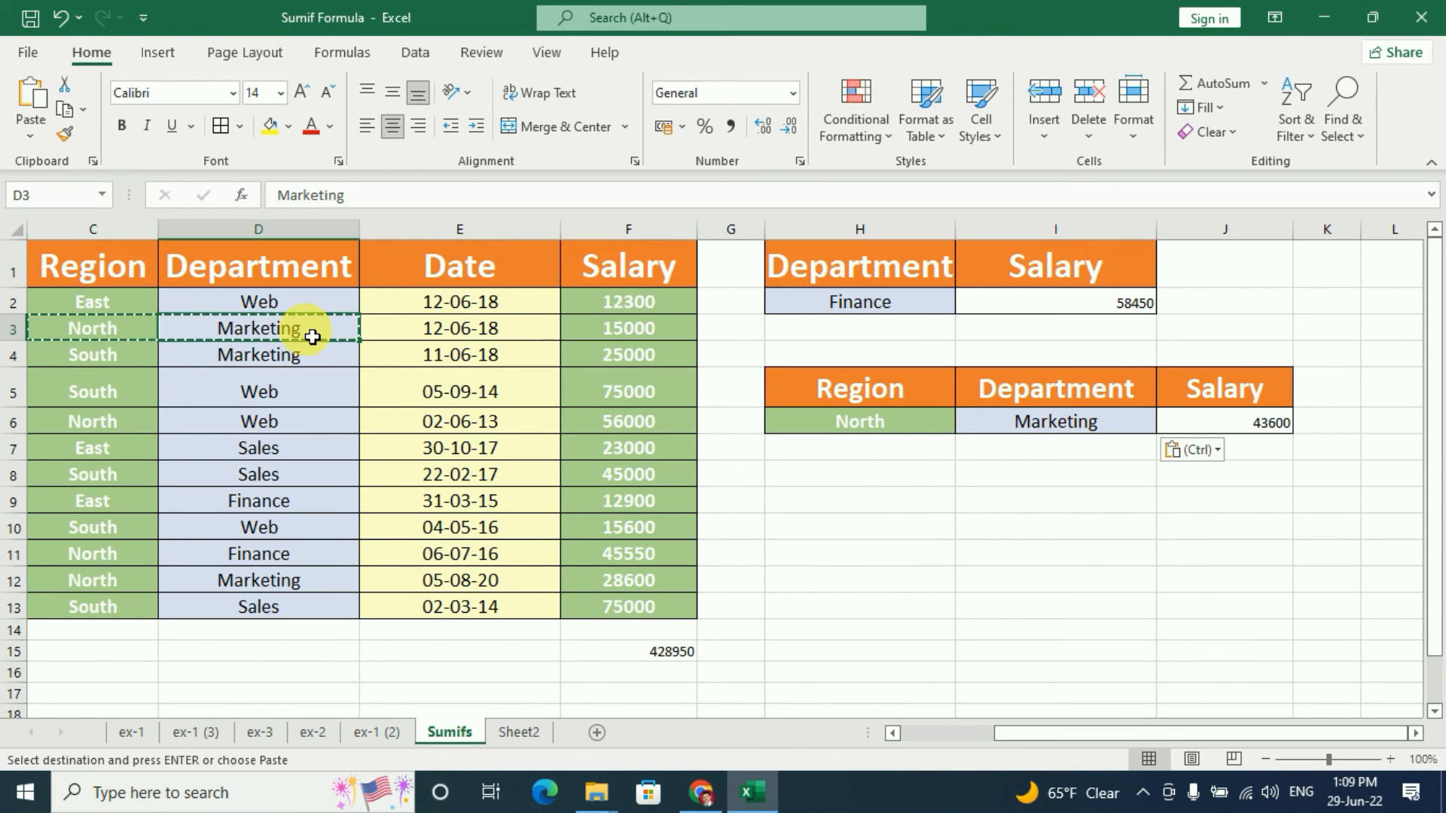
left_click(587, 337)
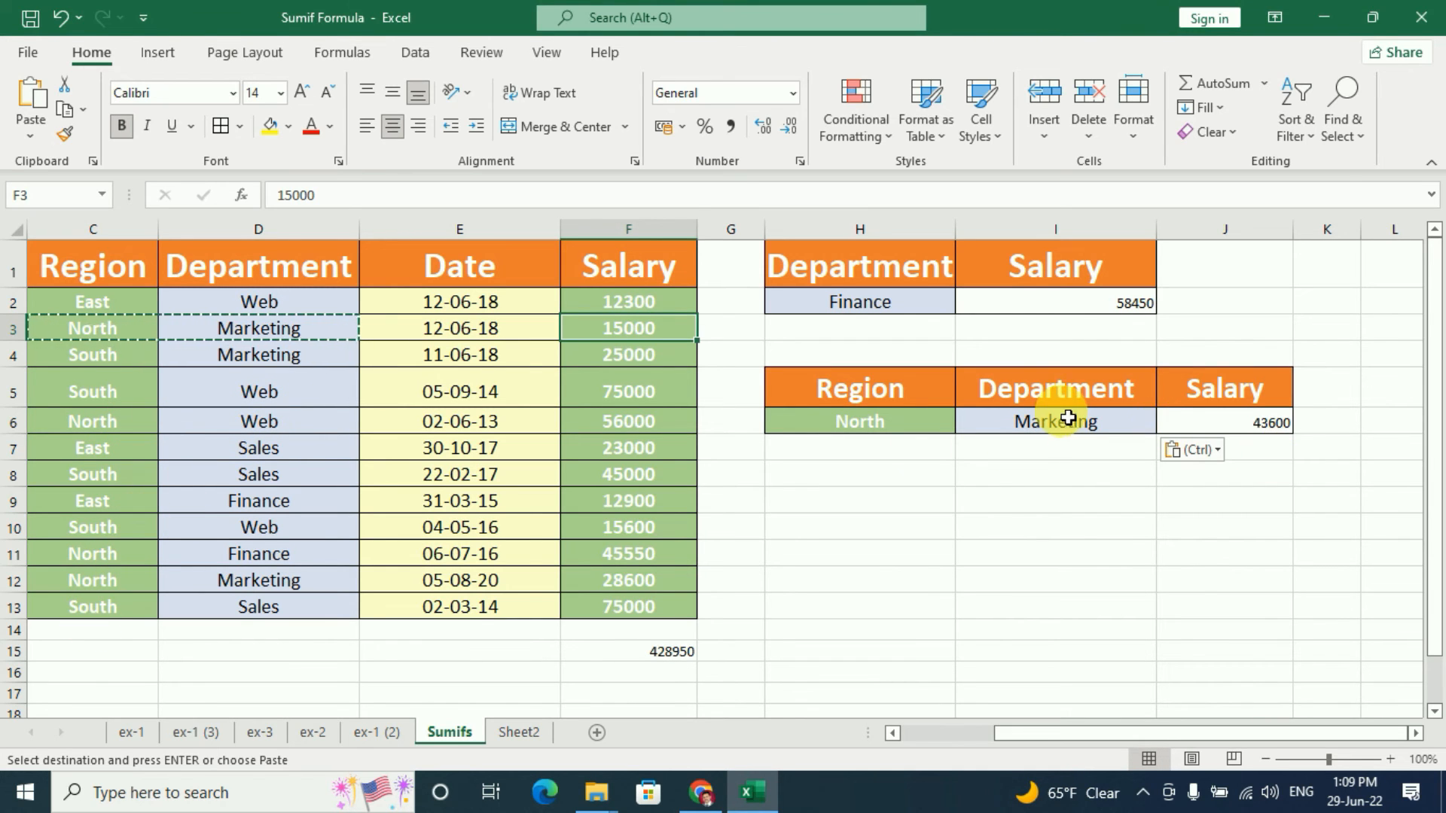
left_click(147, 585)
left_click(256, 581)
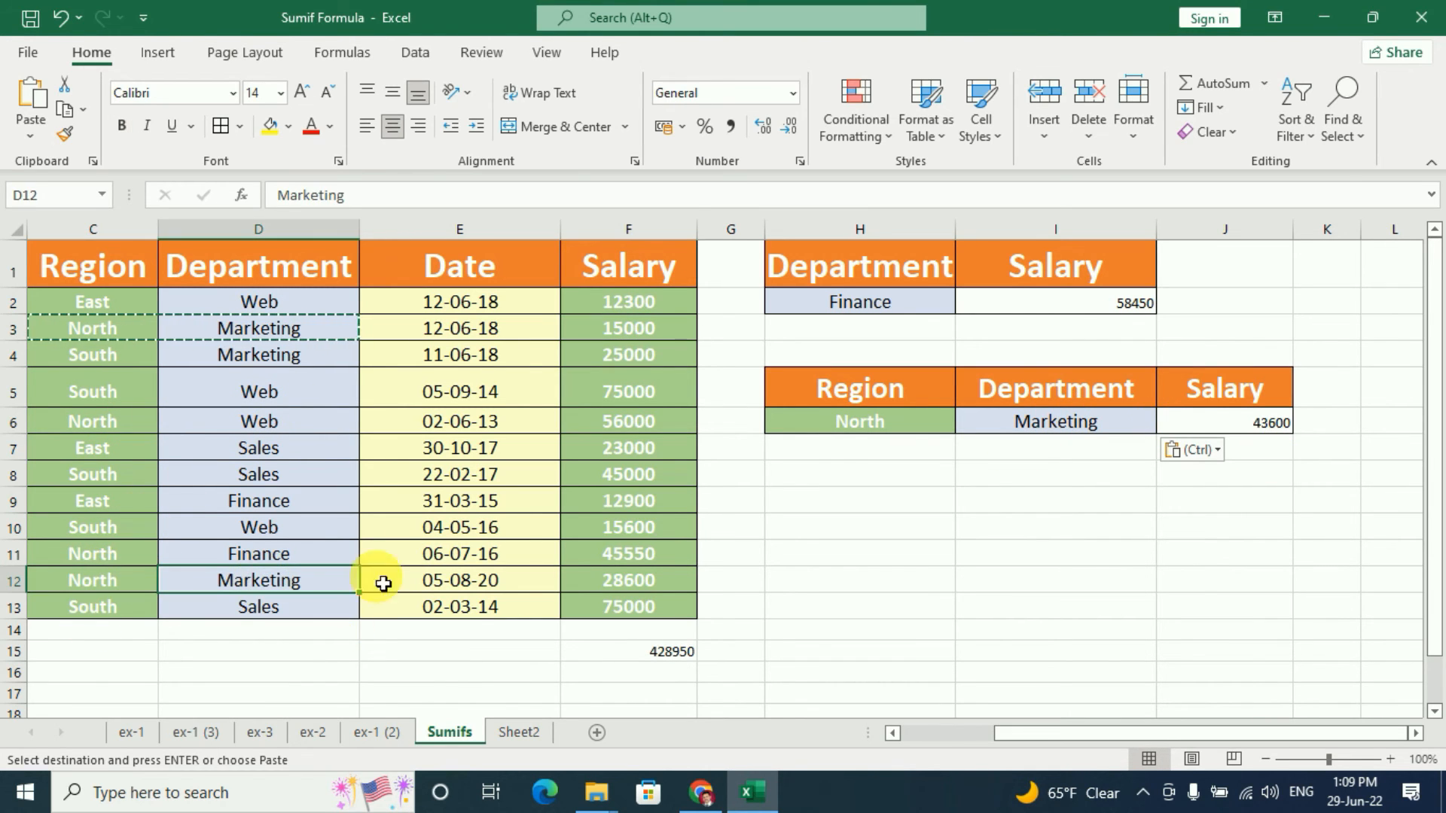
left_click(655, 587)
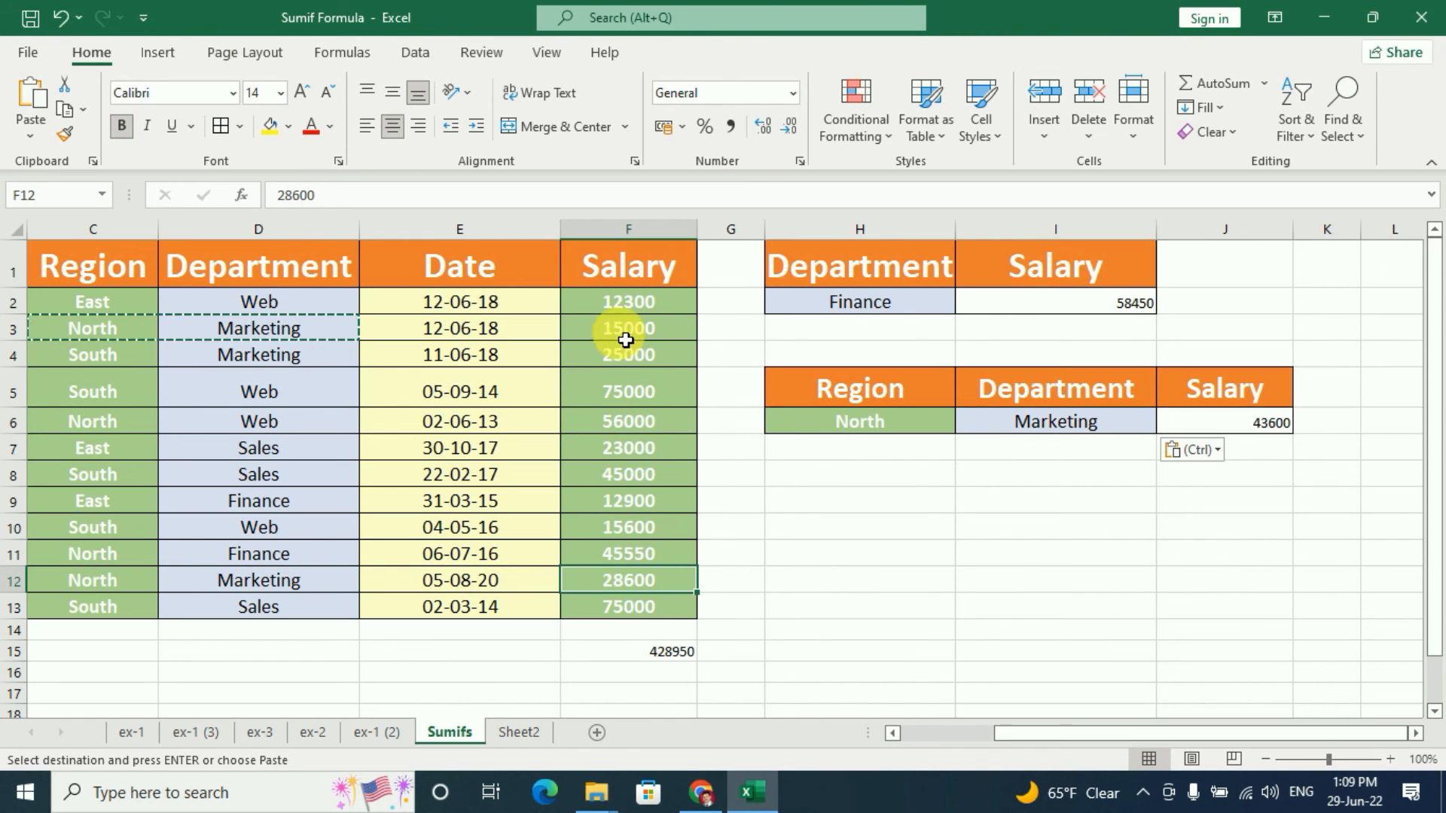
left_click(1239, 423)
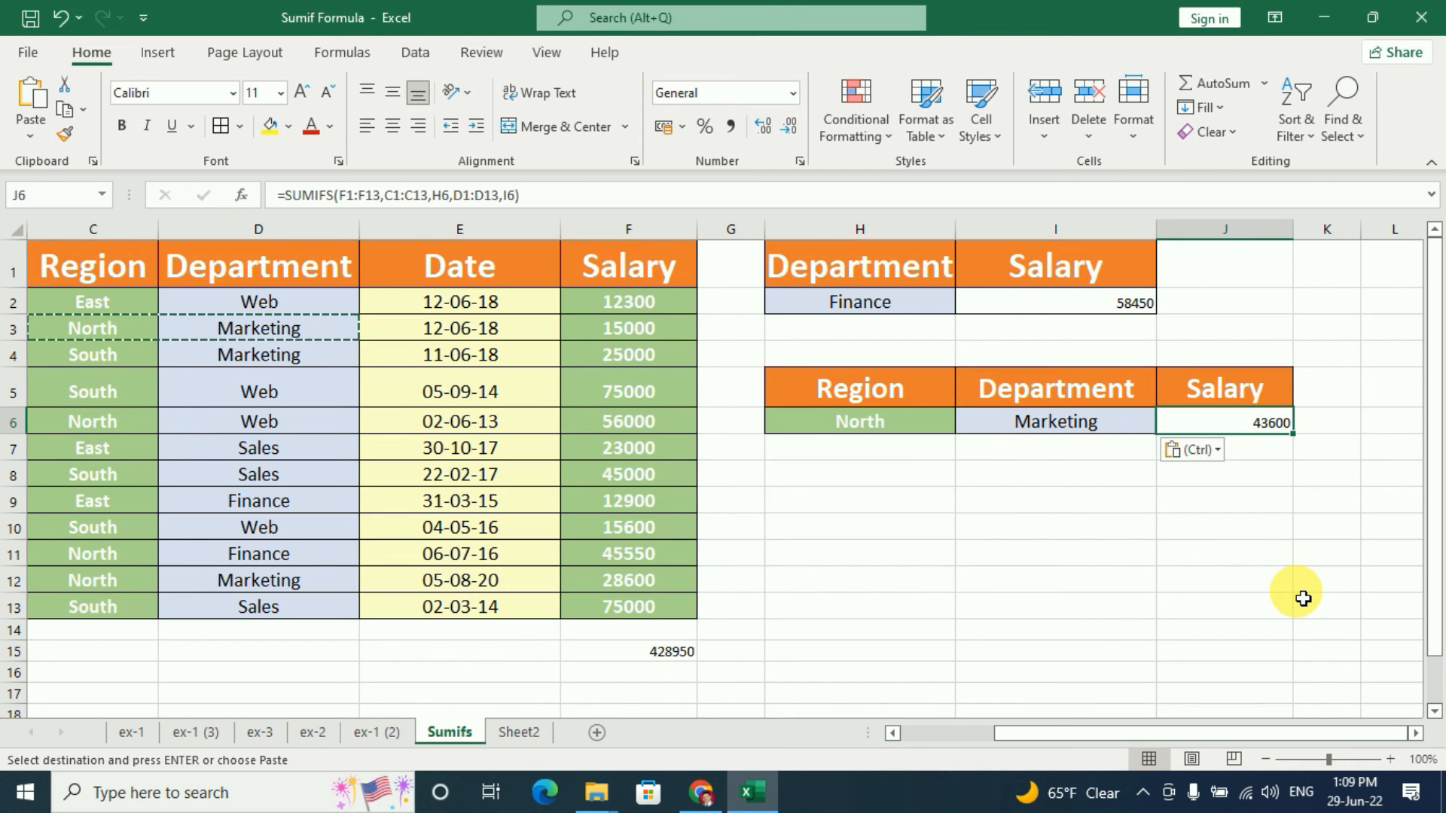
Replace the region criterion in H6 with South, copied from C4.
left_click(860, 420)
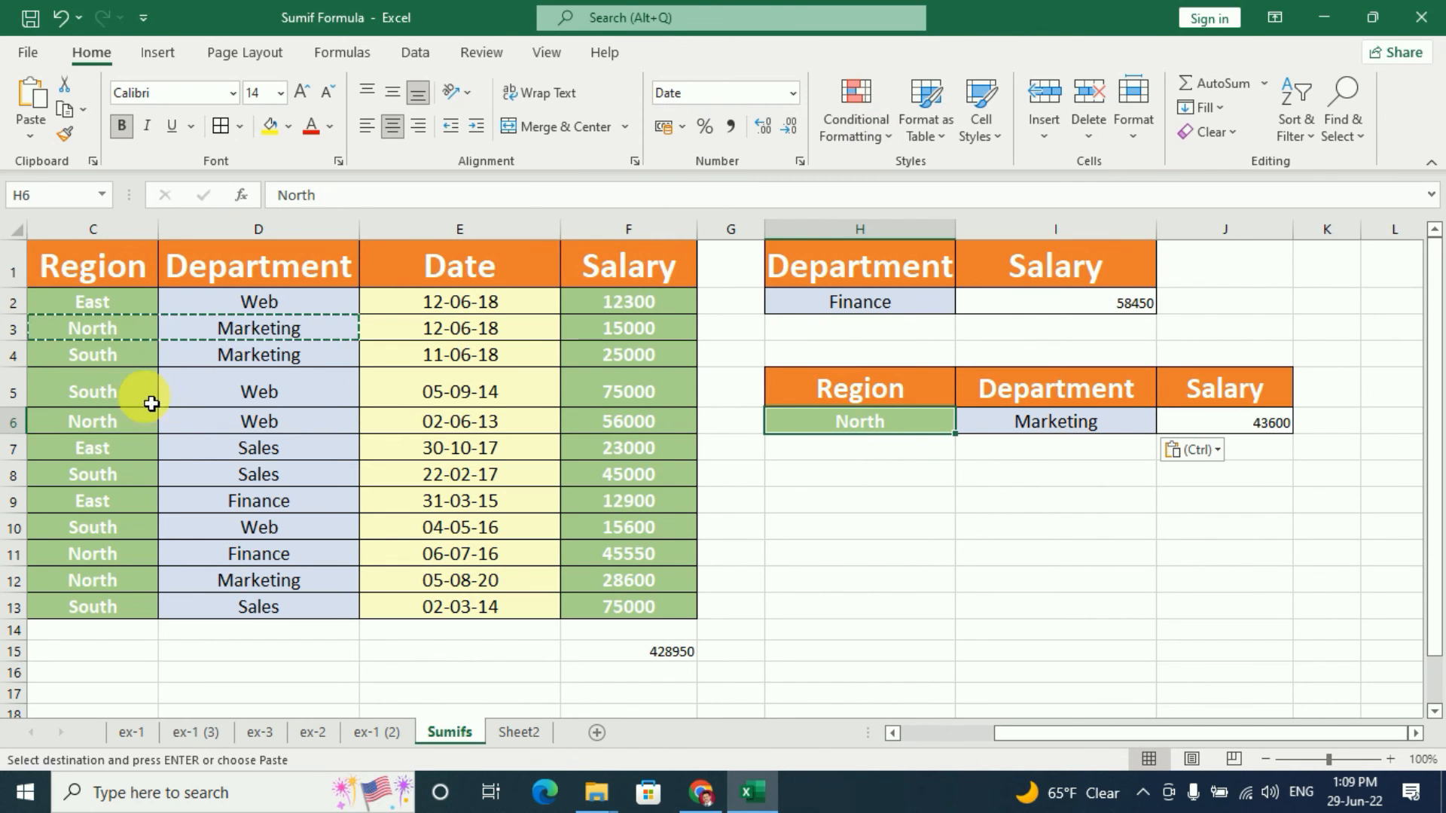
left_click(175, 312)
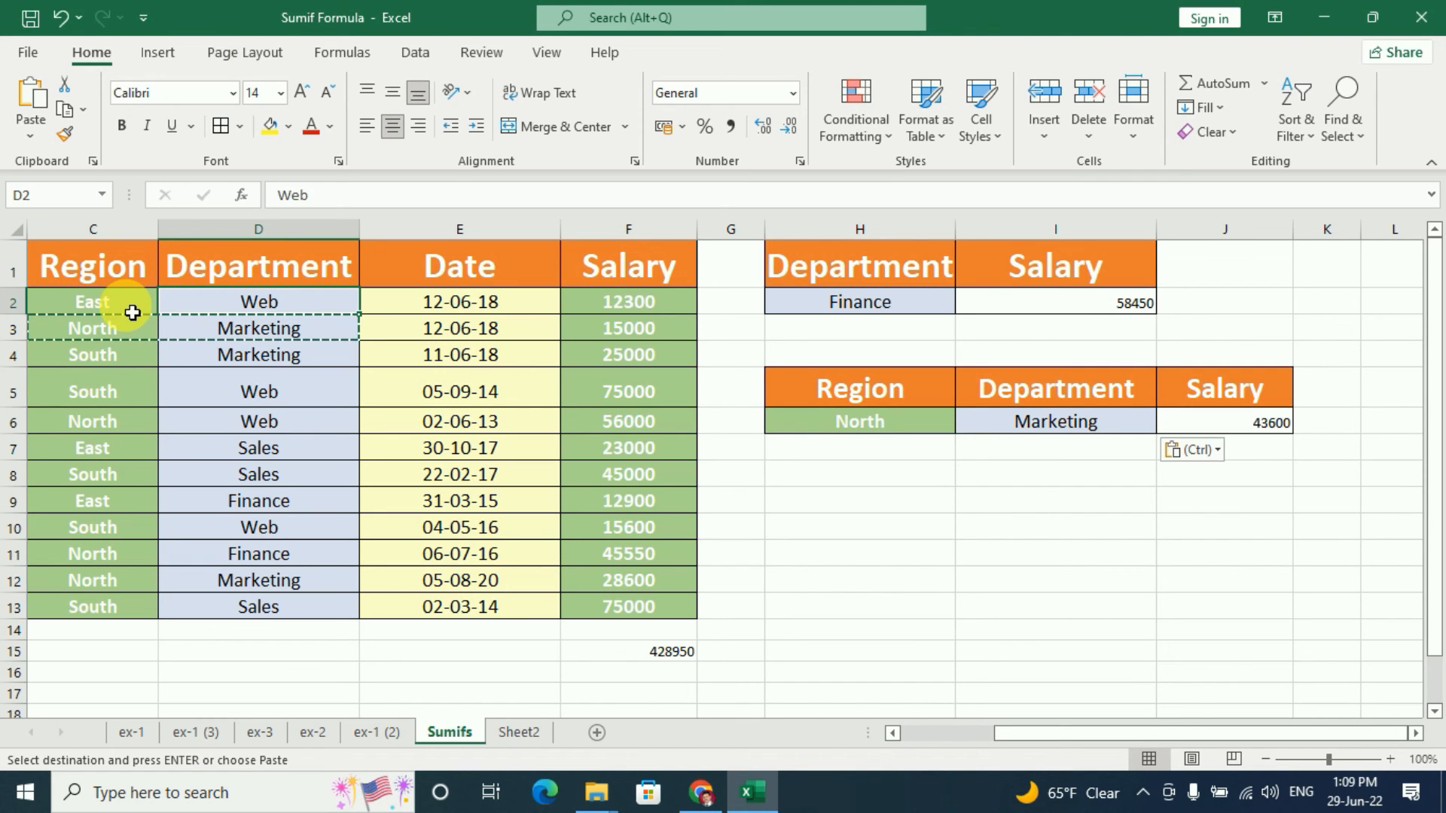
left_click(132, 312)
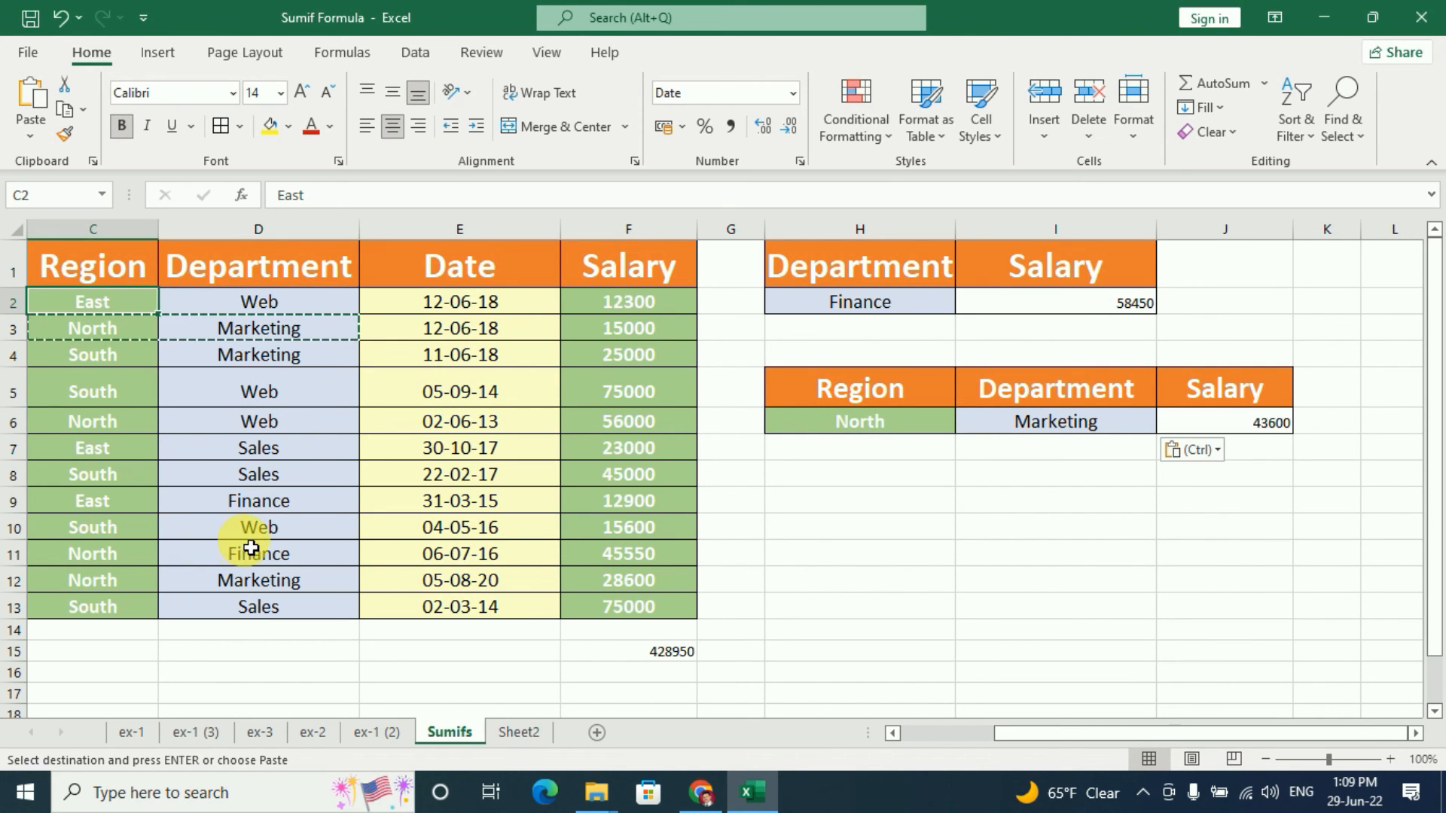
left_click(113, 357)
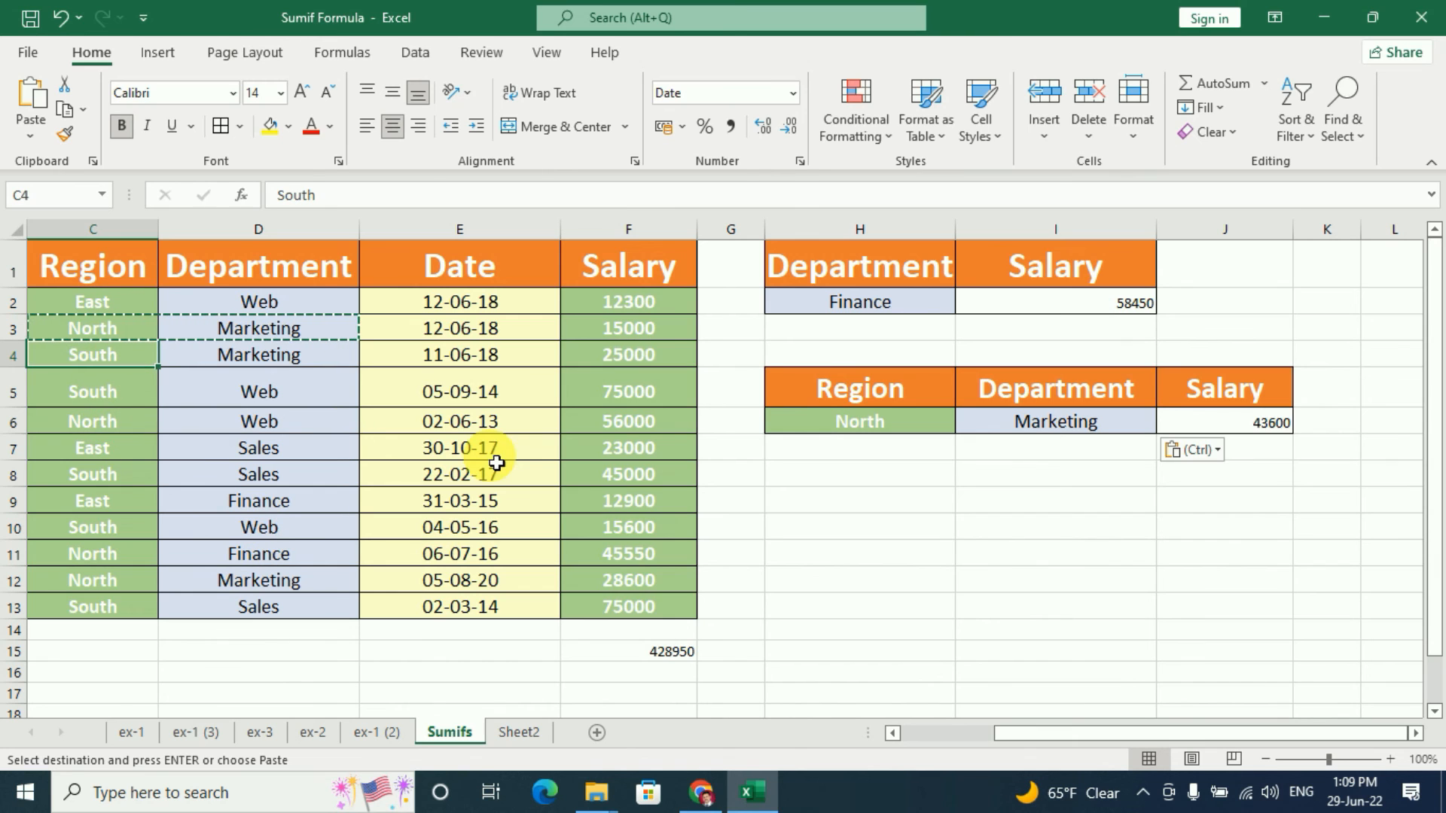
key("ctrl+c")
left_click(917, 422)
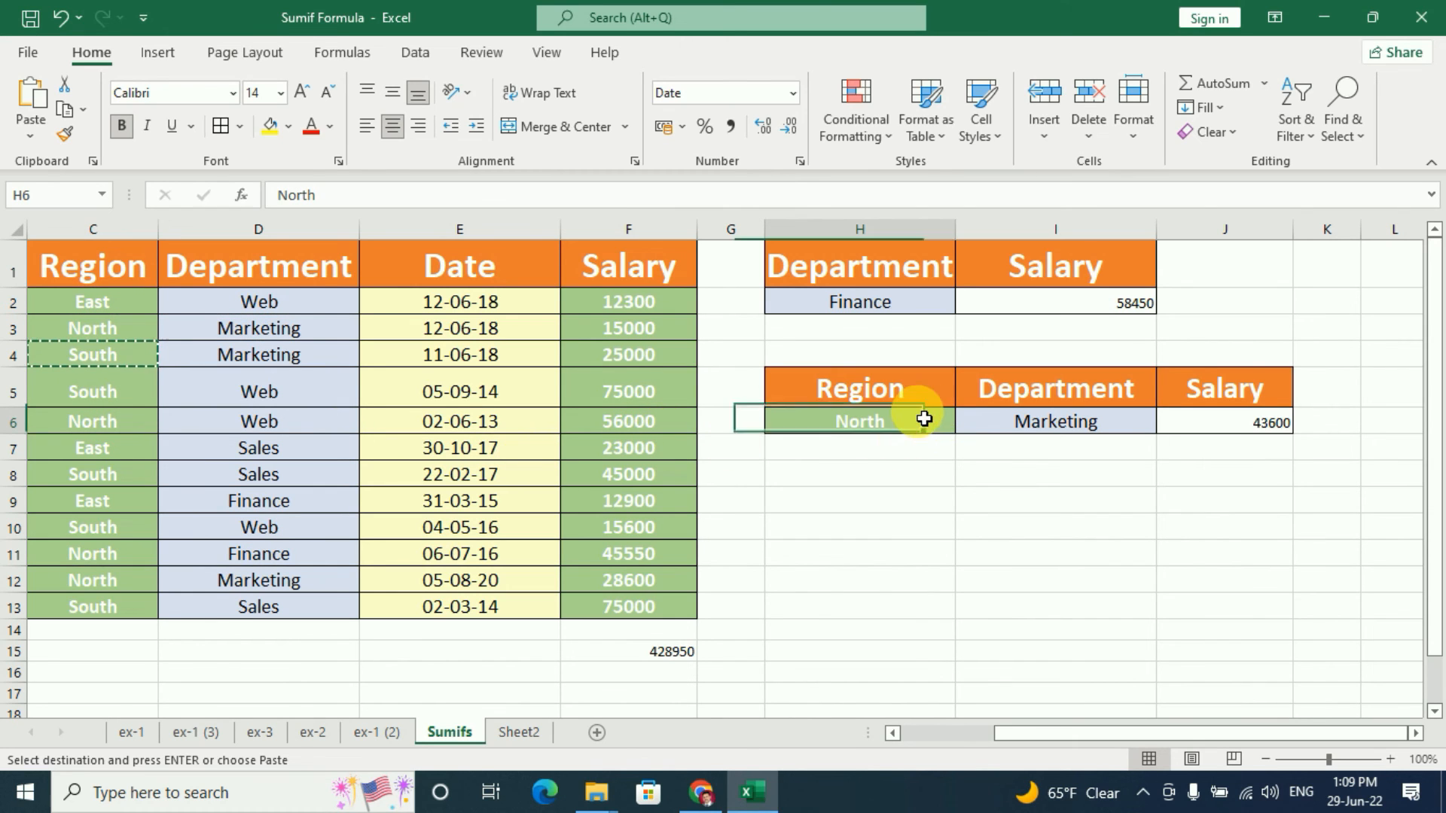
key("ctrl+v")
Replace the department criterion in I6 with Sales, copied from D7.
left_click(1069, 423)
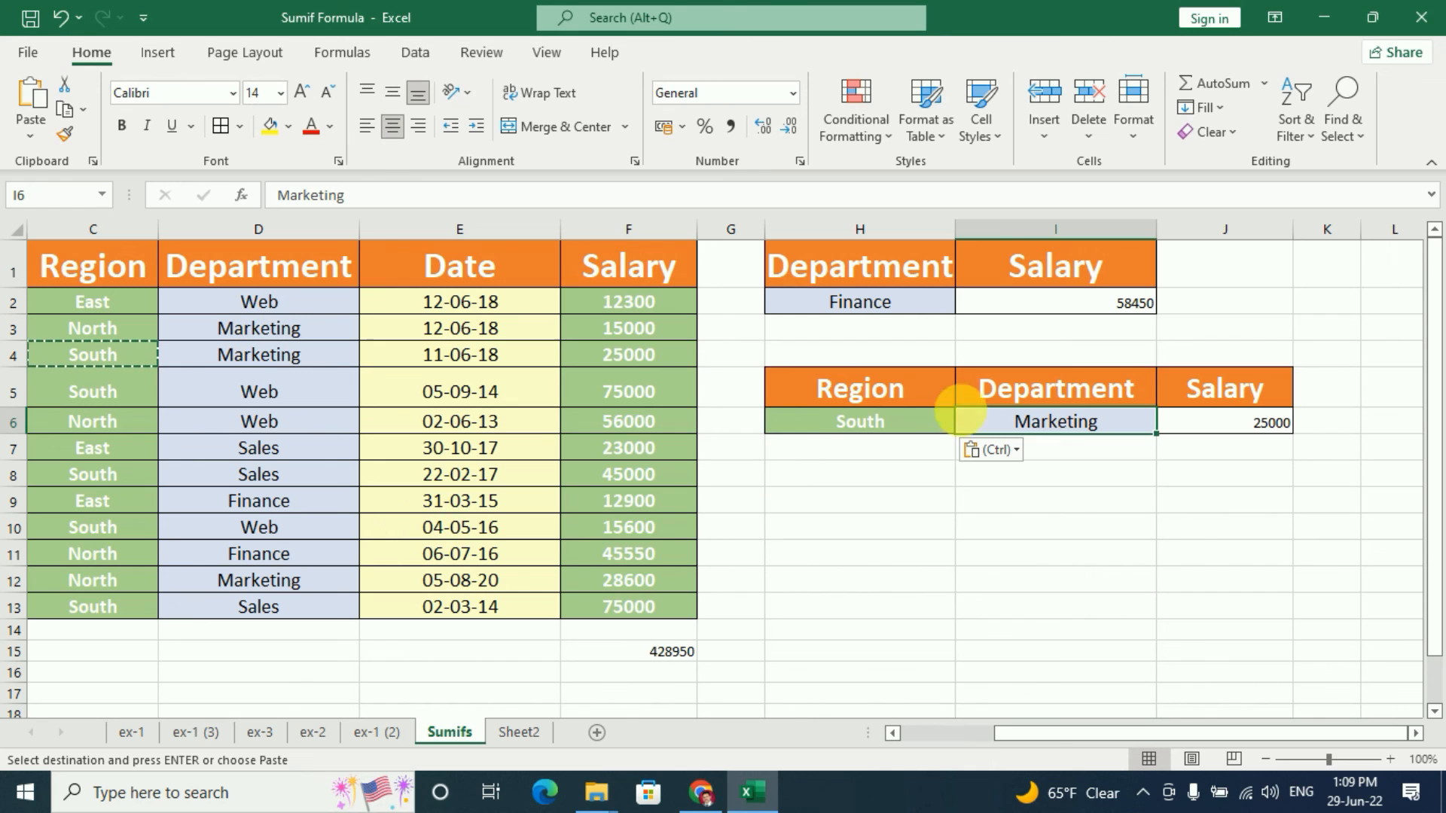
left_click(239, 450)
key("ctrl+c")
left_click(1065, 422)
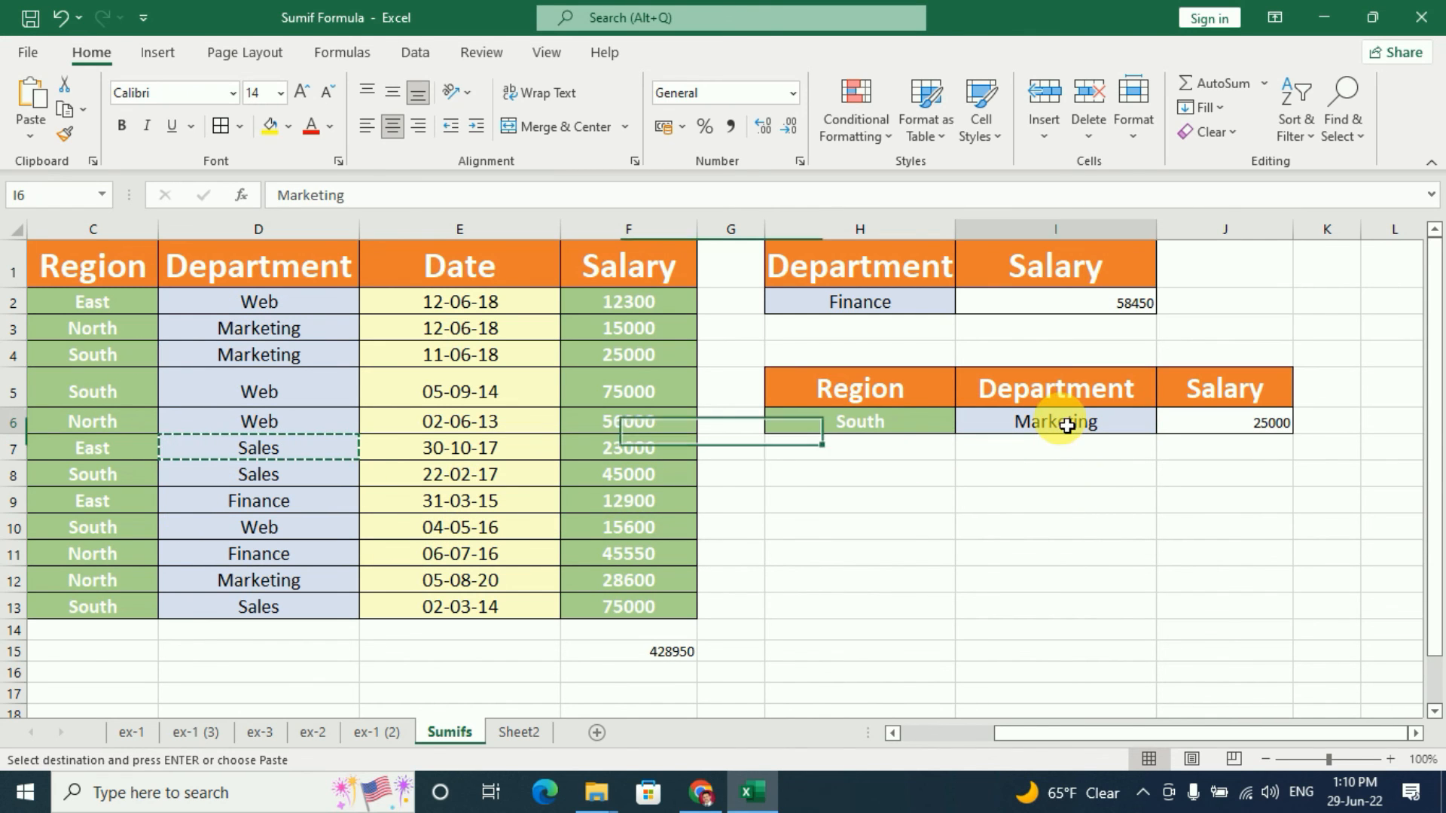
key("ctrl+v")
Check the SUMIFS total in J6 against the salaries of the rows matching South and Sales.
left_click(905, 439)
left_click(1072, 429)
left_click(1256, 426)
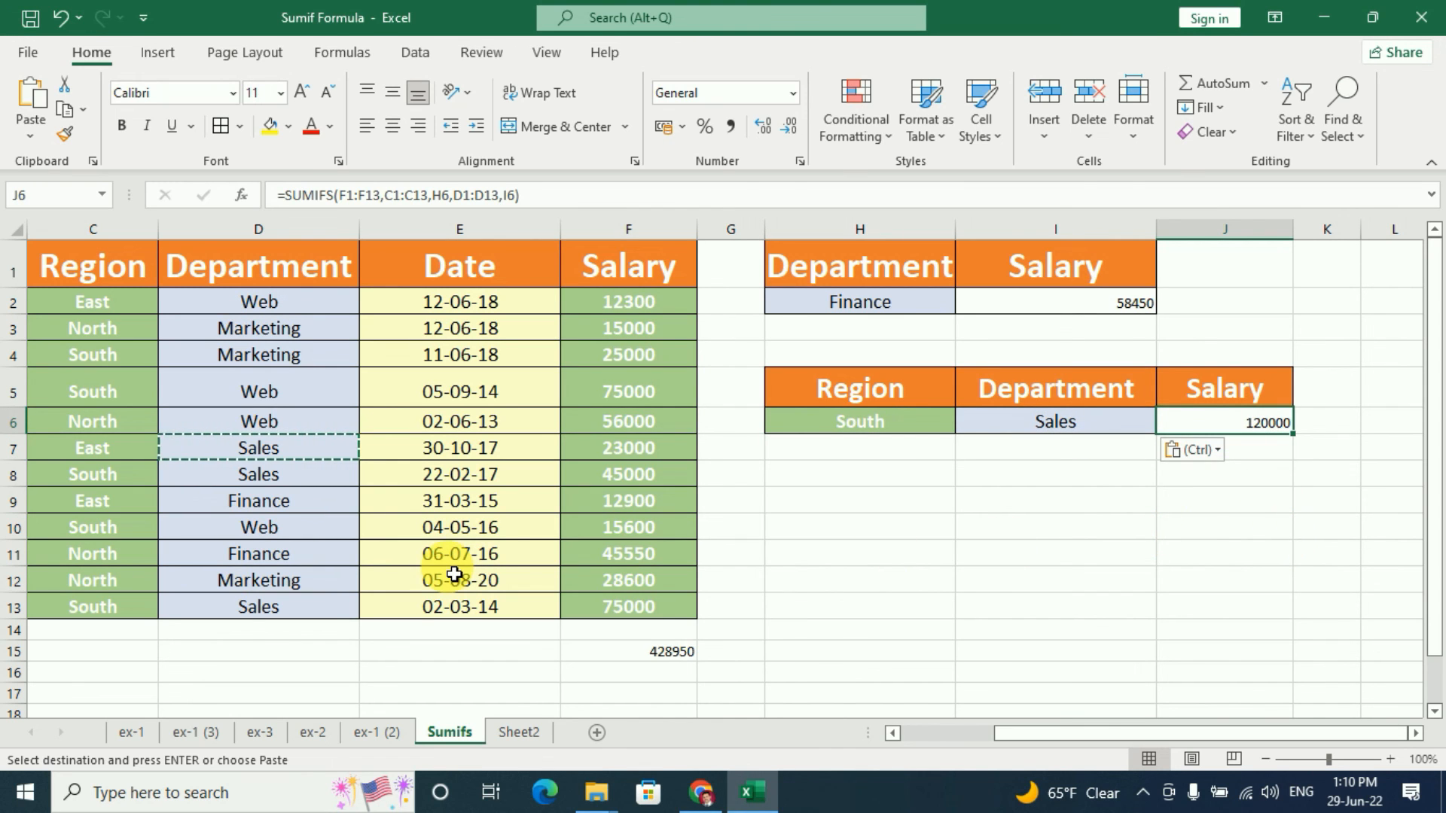
left_click(100, 364)
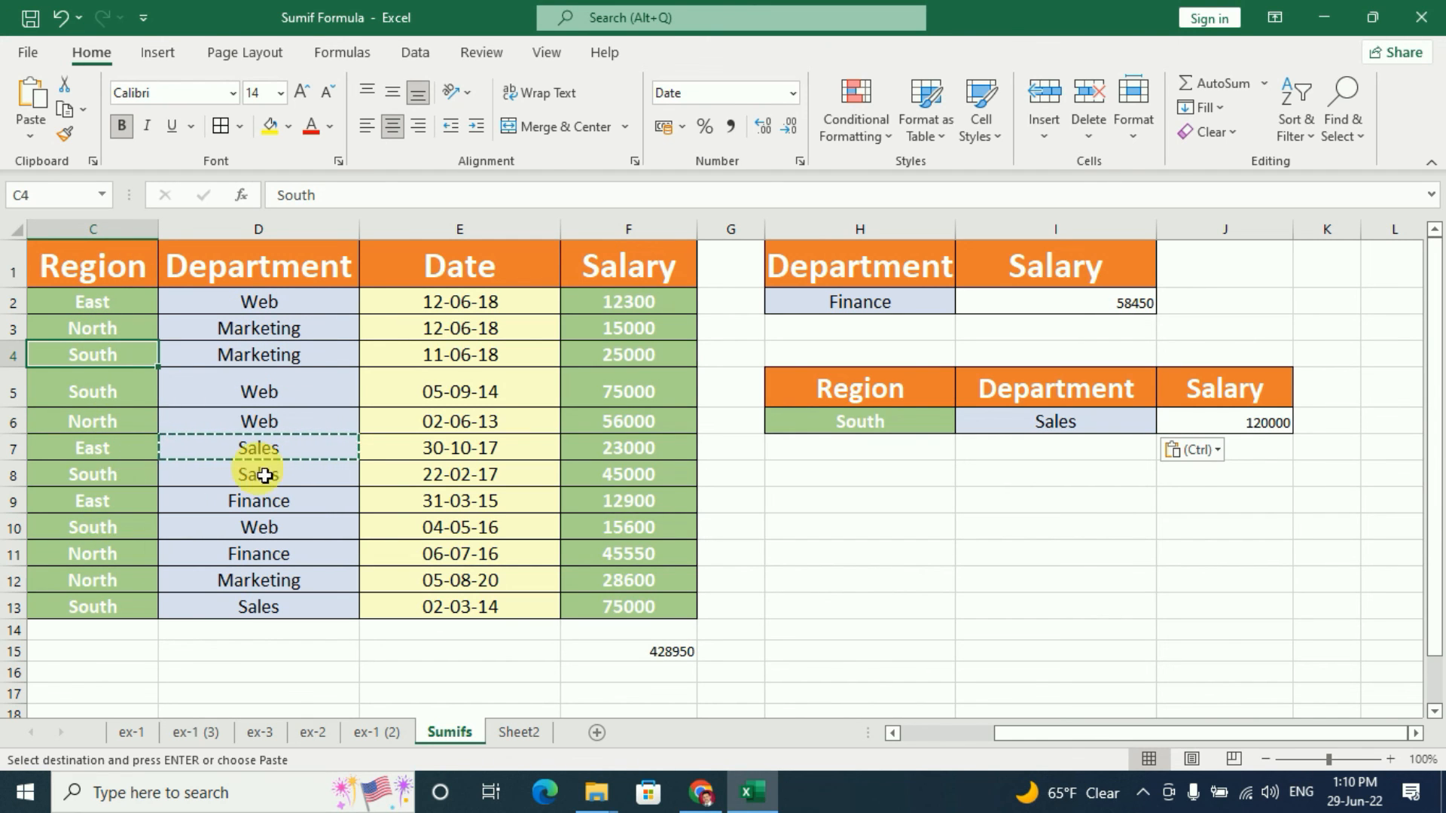
left_click(631, 487)
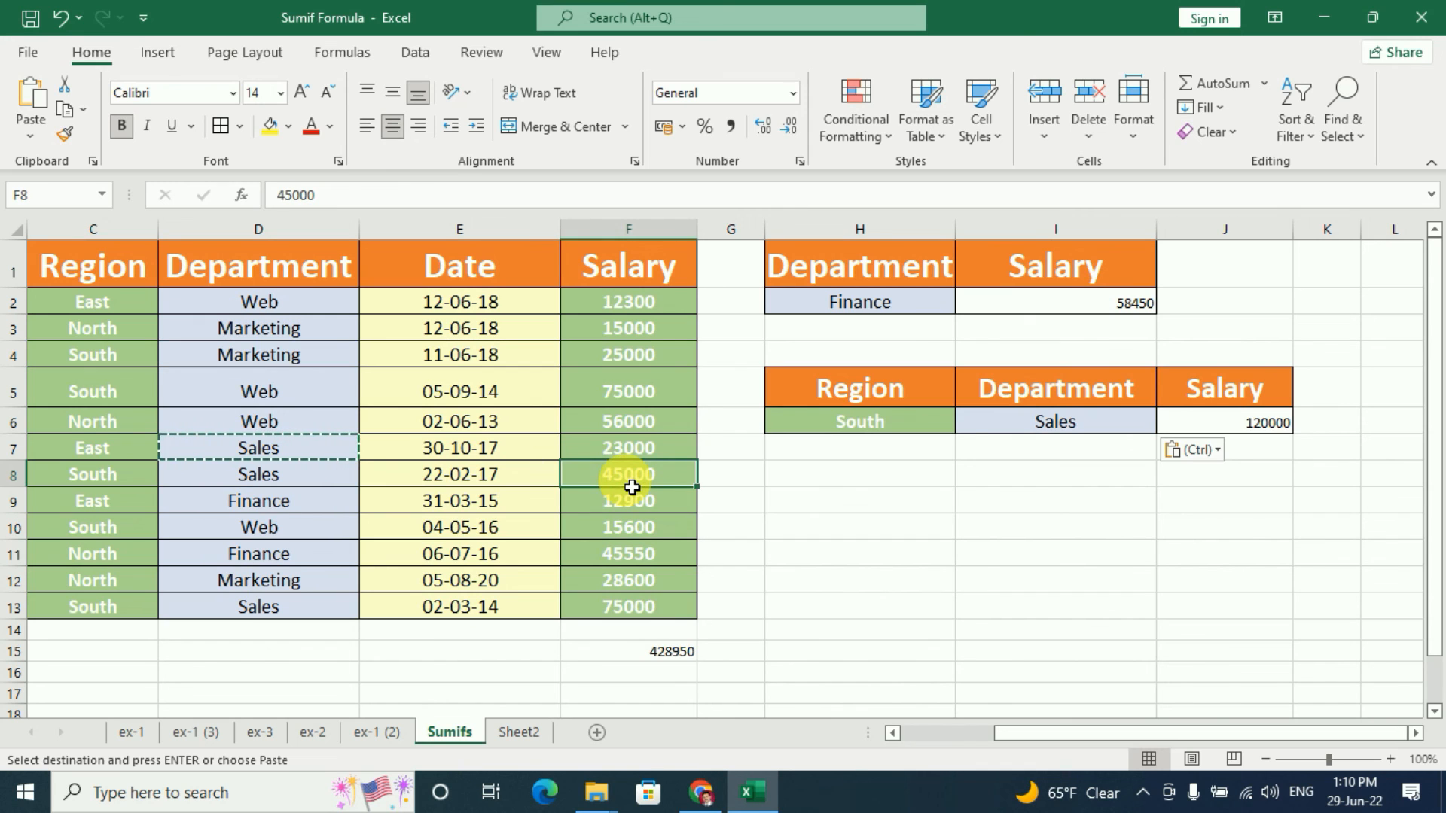